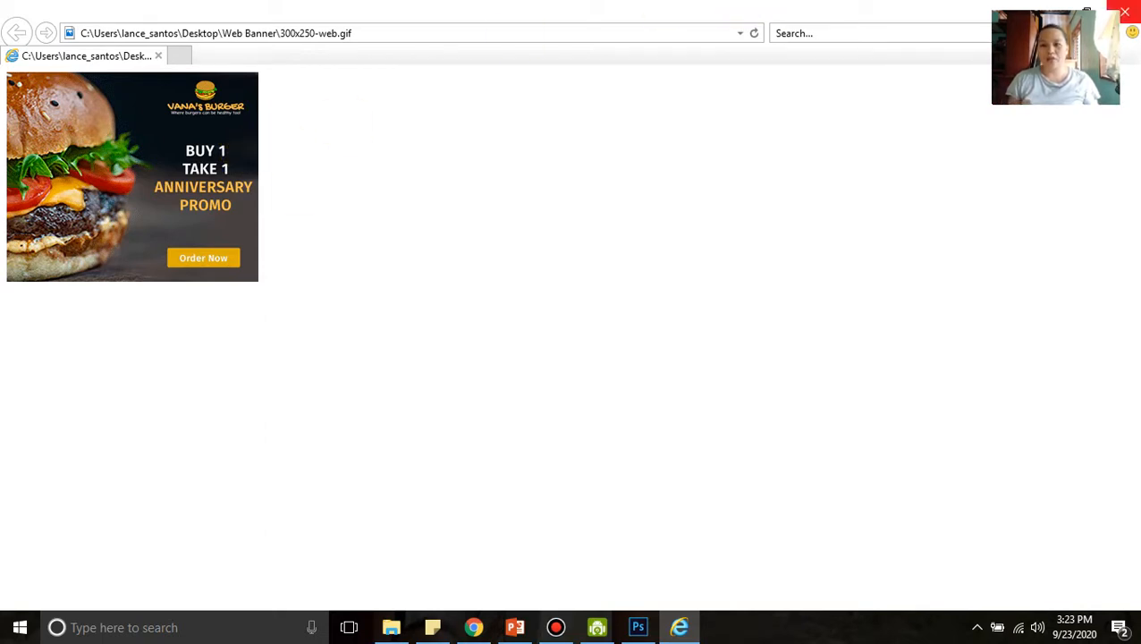
# - Close the 300x250-web.gif preview and the window behind it, and launch Photoshop from the desktop
pyautogui.click(1124, 12)
pyautogui.click(1124, 9)
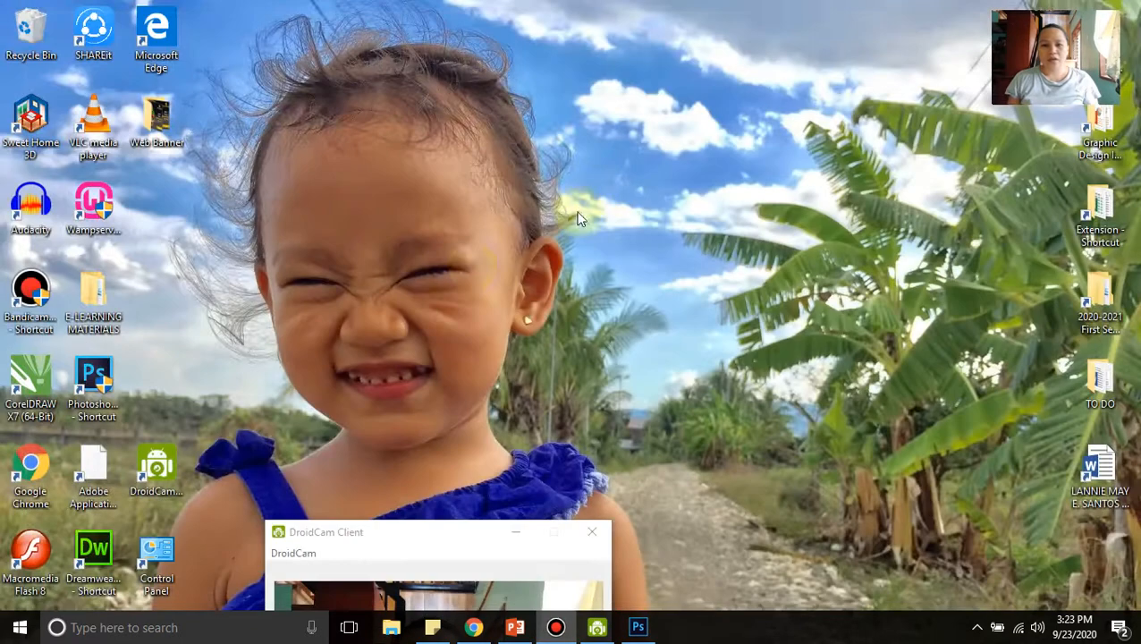
pyautogui.click(114, 399)
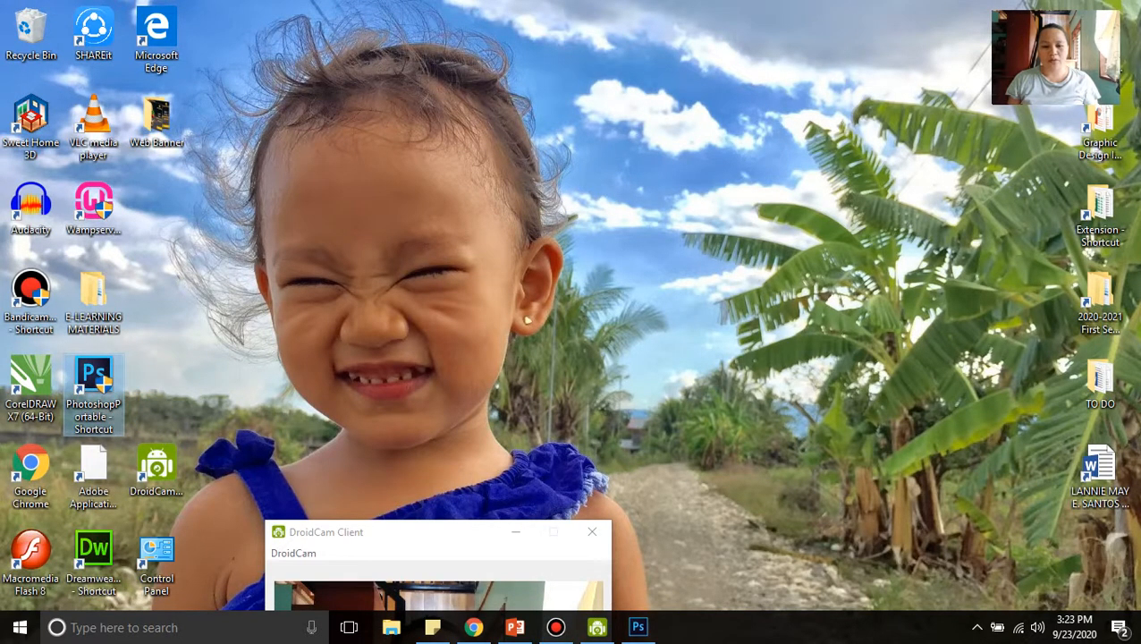
pyautogui.click(451, 438)
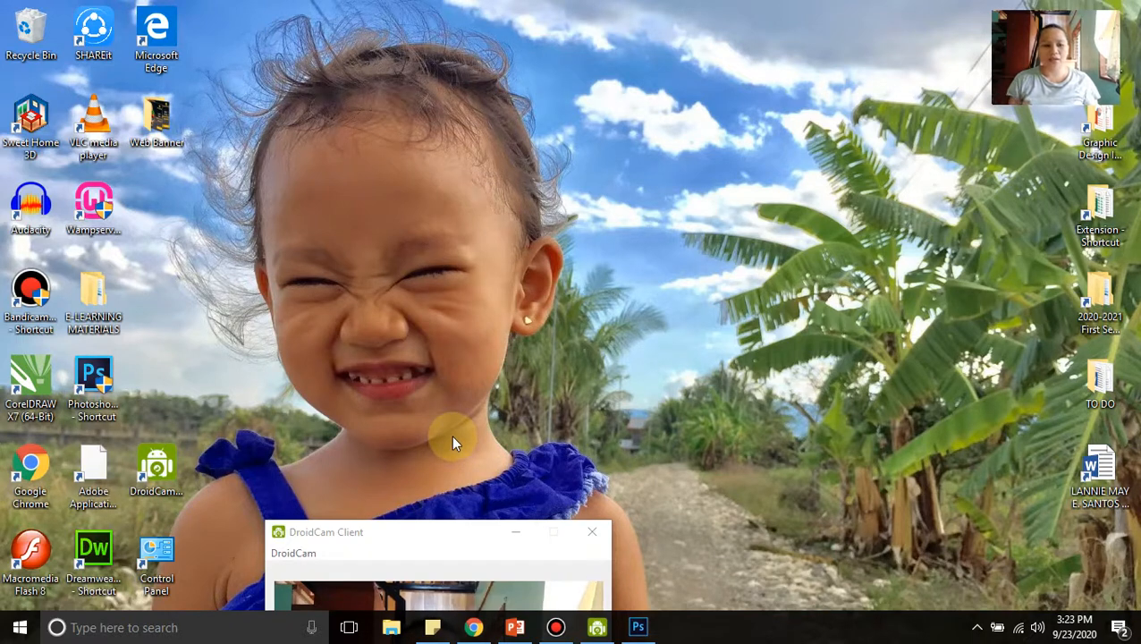
pyautogui.click(89, 394)
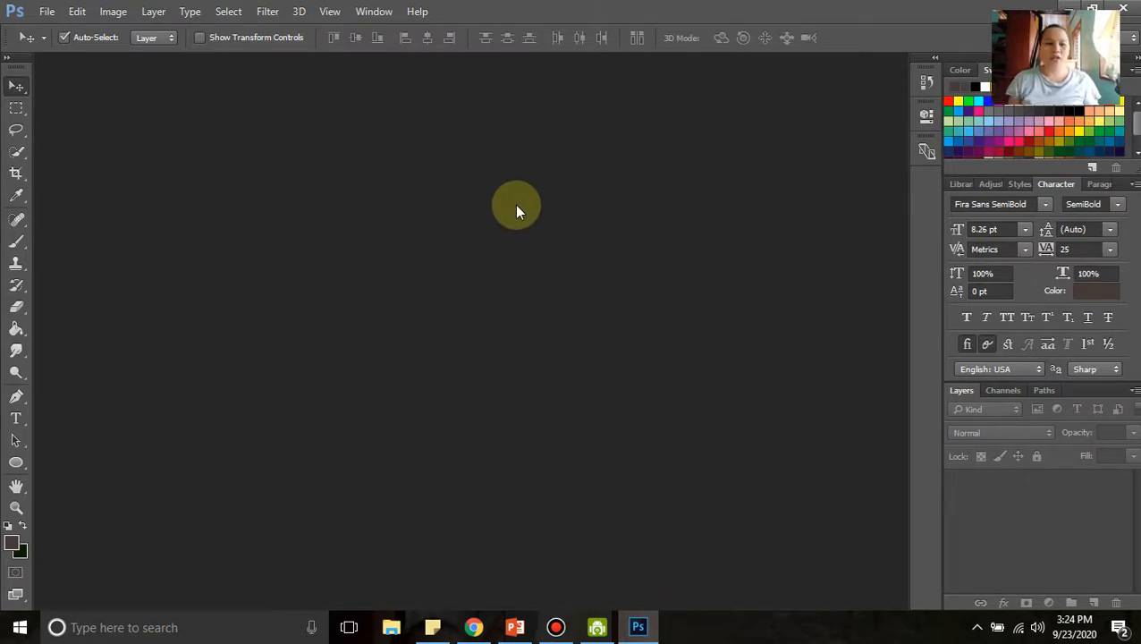
# - Start a new document and name it 300X250WEB
pyautogui.click(47, 12)
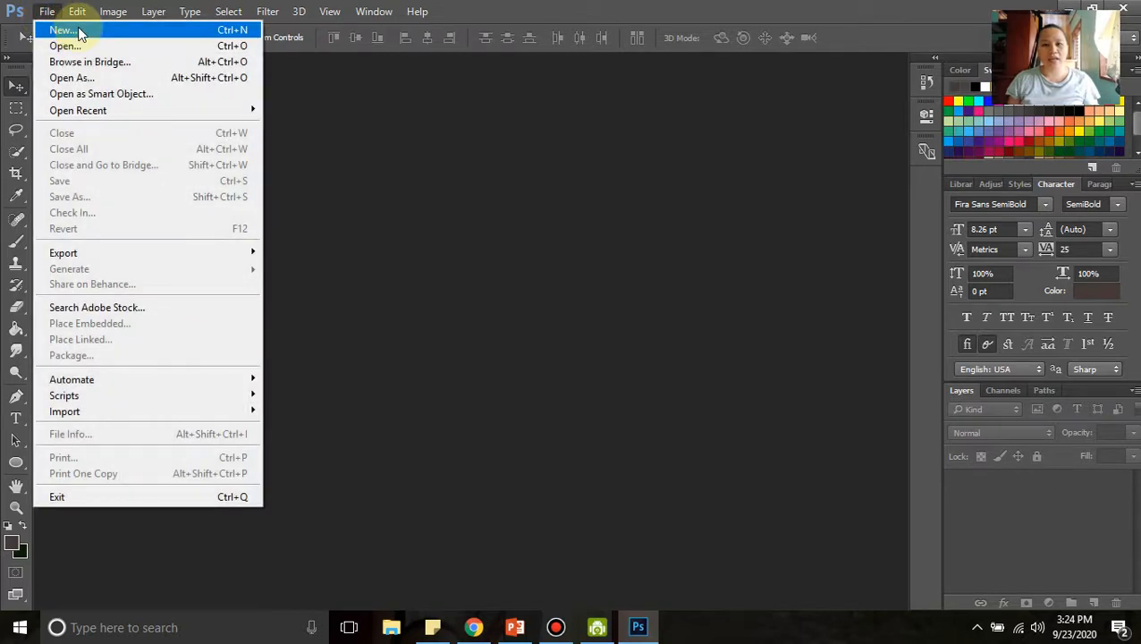
pyautogui.click(81, 33)
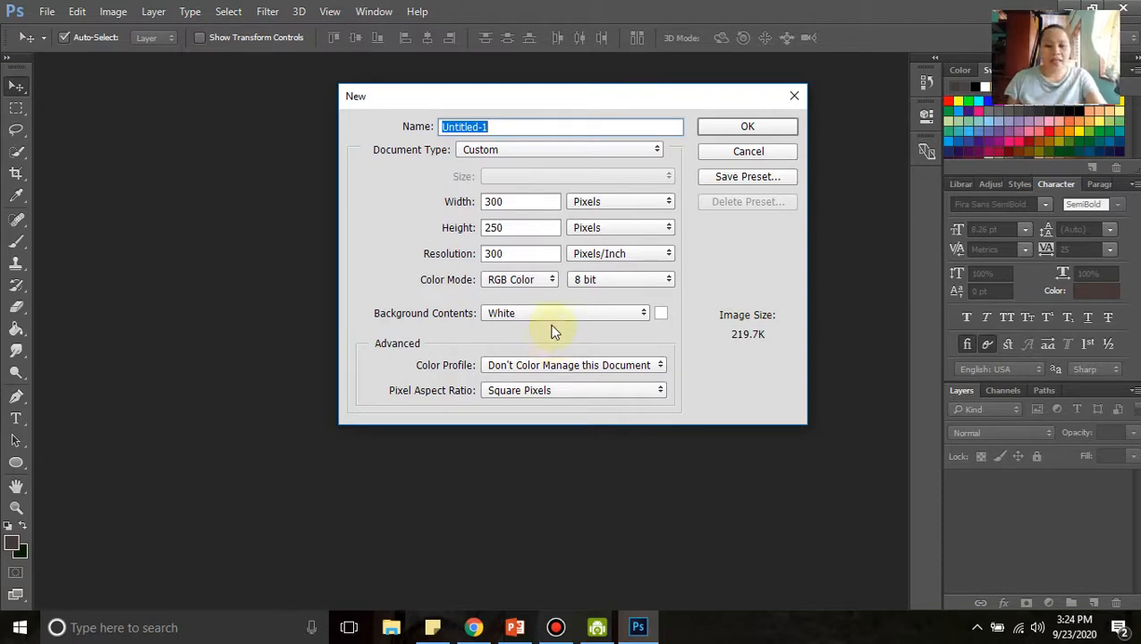
pyautogui.moveTo(539, 100); pyautogui.dragTo(499, 132)
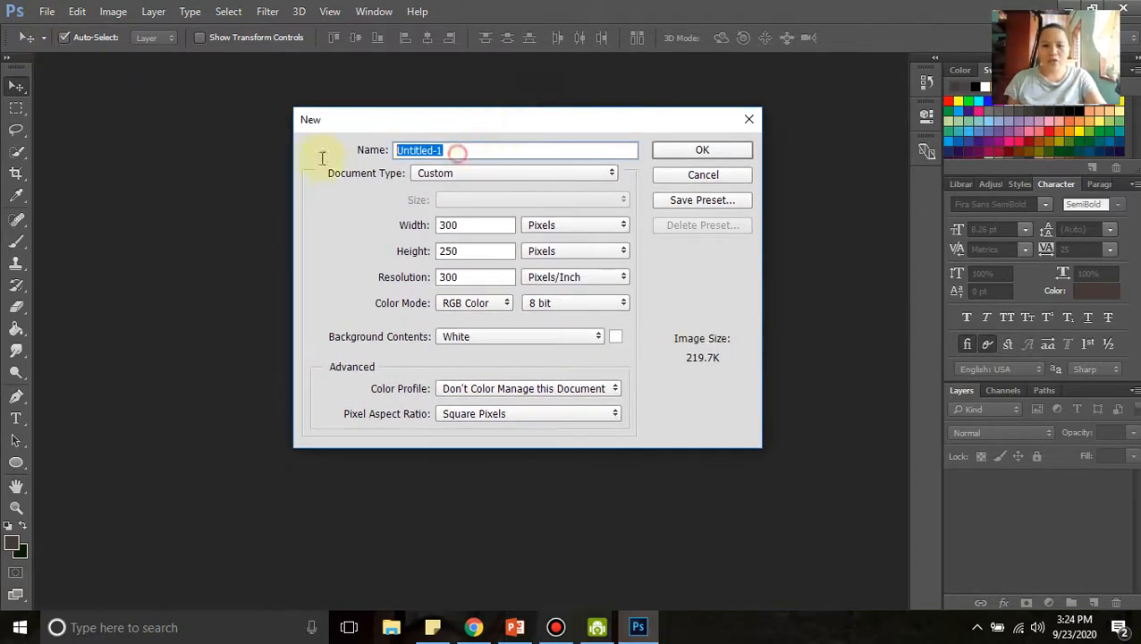
pyautogui.write('3')
pyautogui.press('BackSpace')
pyautogui.write('300X250')
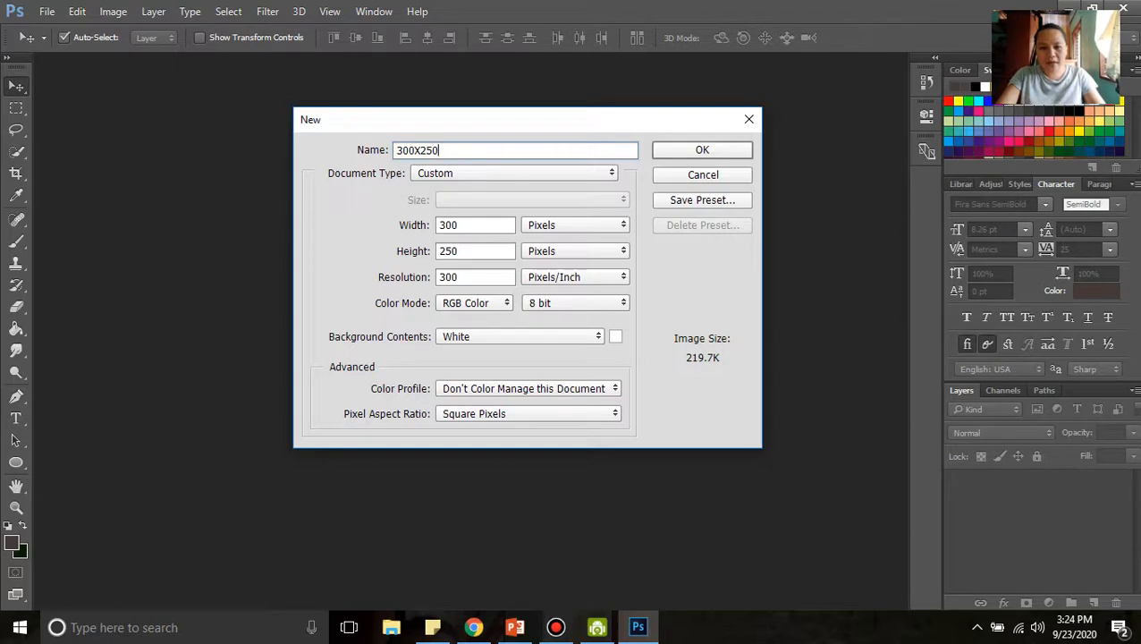
pyautogui.write('WEB')
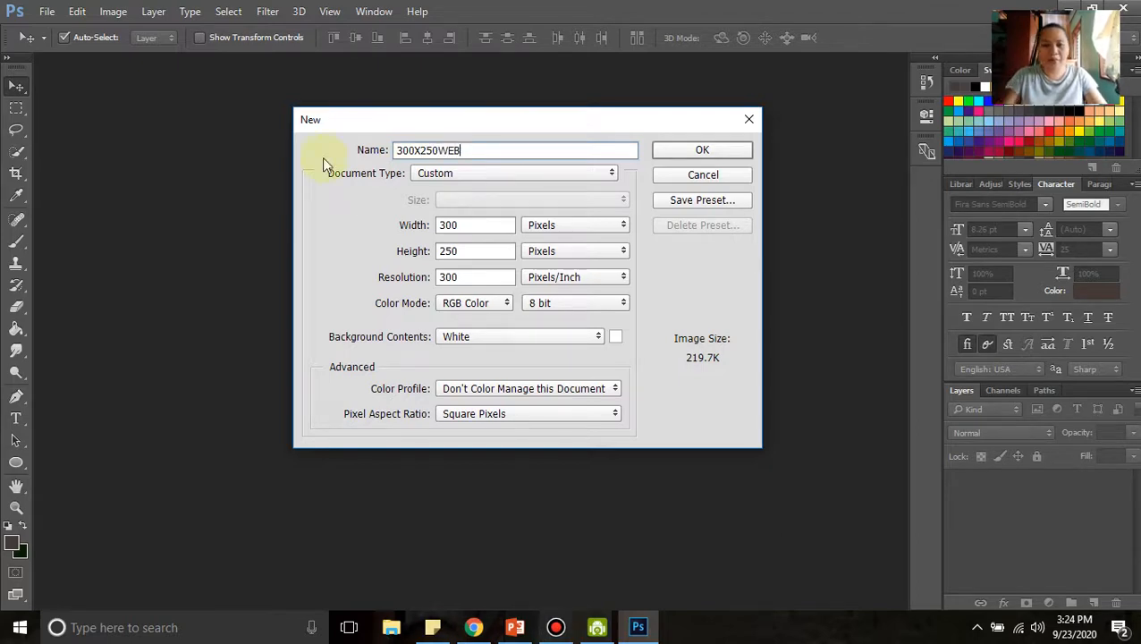
# - Check the standard banner sizes on the PowerPoint slide and return to the new document settings in Photoshop
pyautogui.click(518, 621)
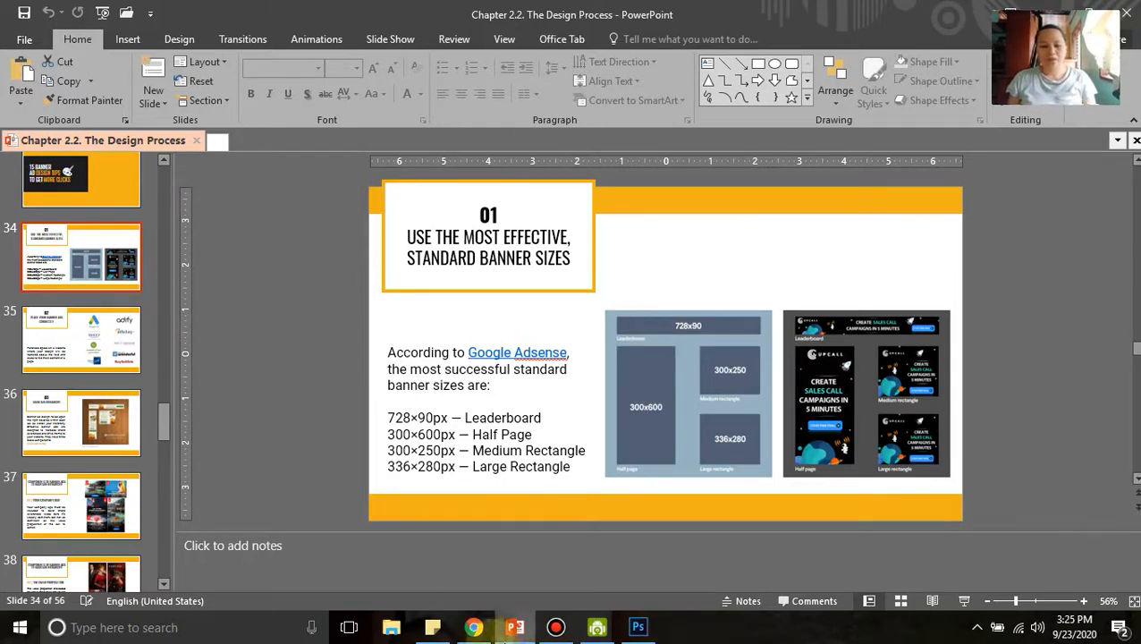
pyautogui.click(641, 629)
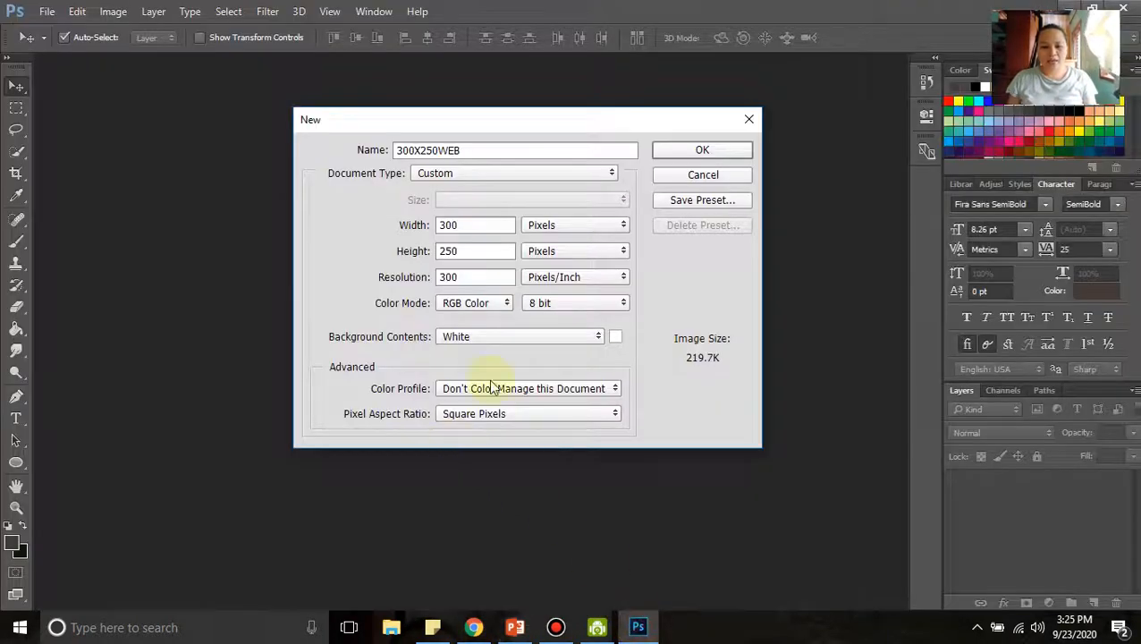
pyautogui.click(545, 224)
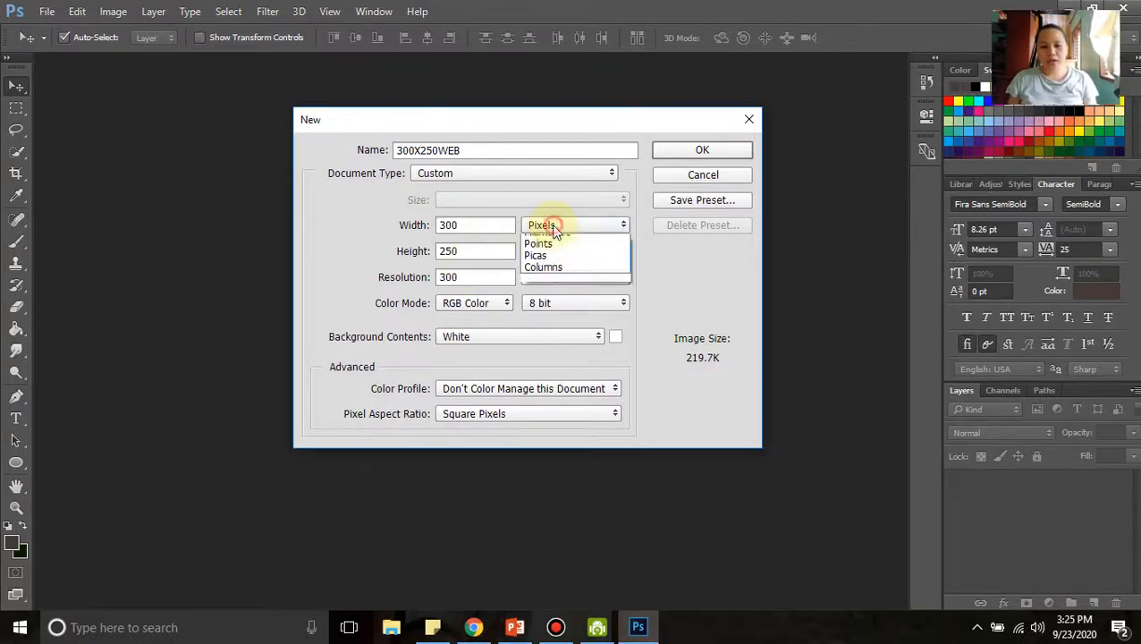
pyautogui.click(554, 254)
pyautogui.doubleClick(452, 227)
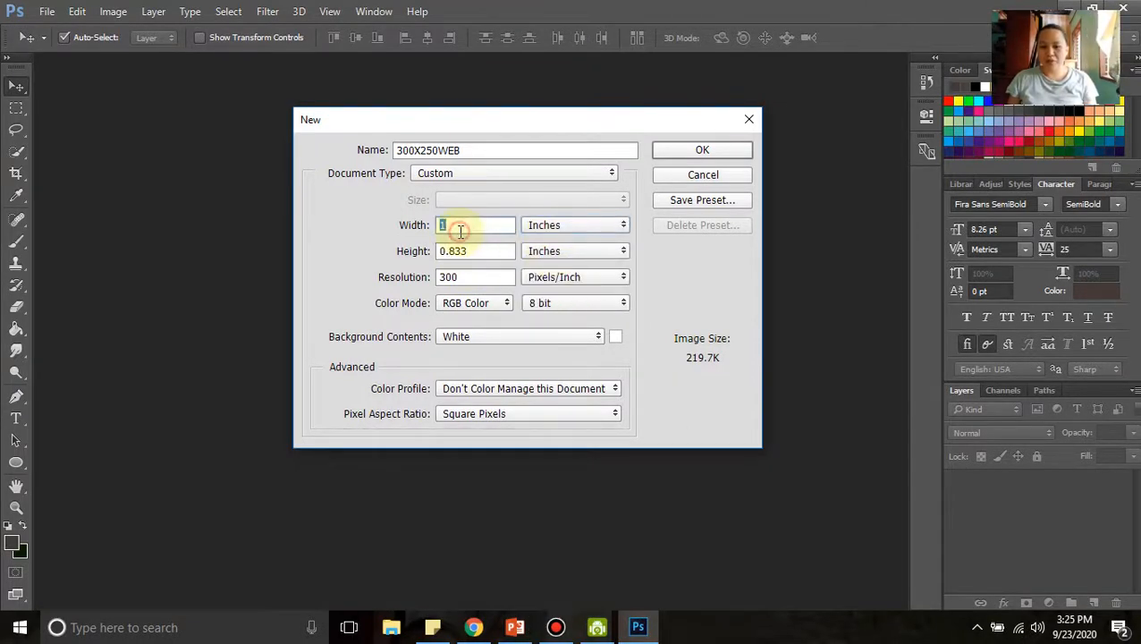
pyautogui.click(570, 224)
pyautogui.click(561, 244)
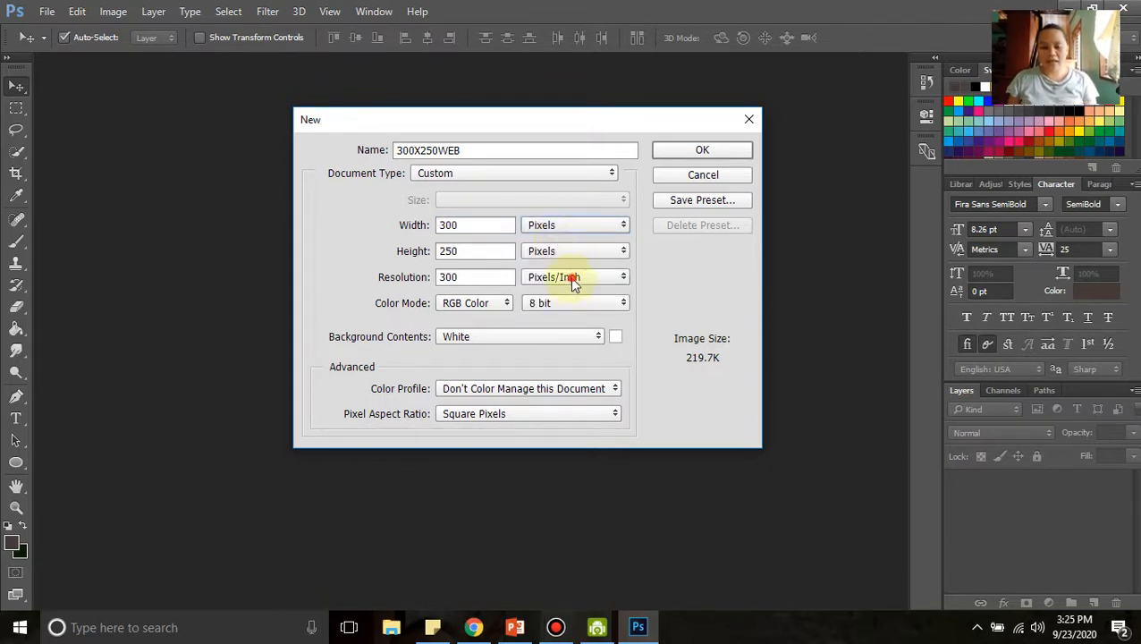
# - Keep the new document at 300 pixels wide by 250 pixels high, with a resolution of 300 Pixels/Inch
pyautogui.click(573, 279)
pyautogui.click(570, 294)
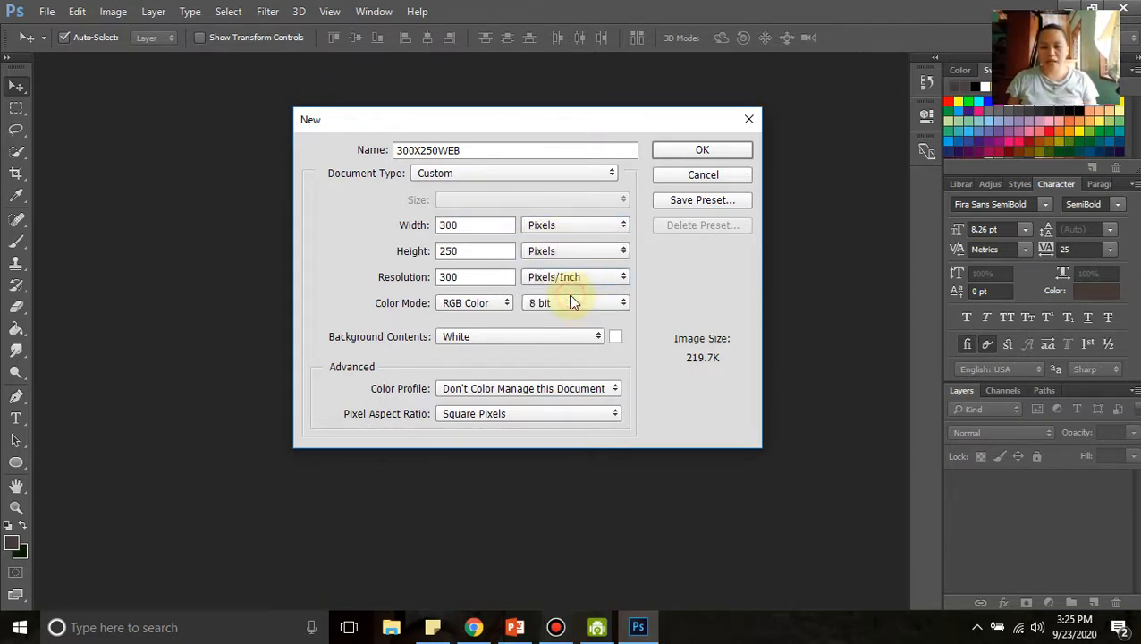
pyautogui.doubleClick(472, 225)
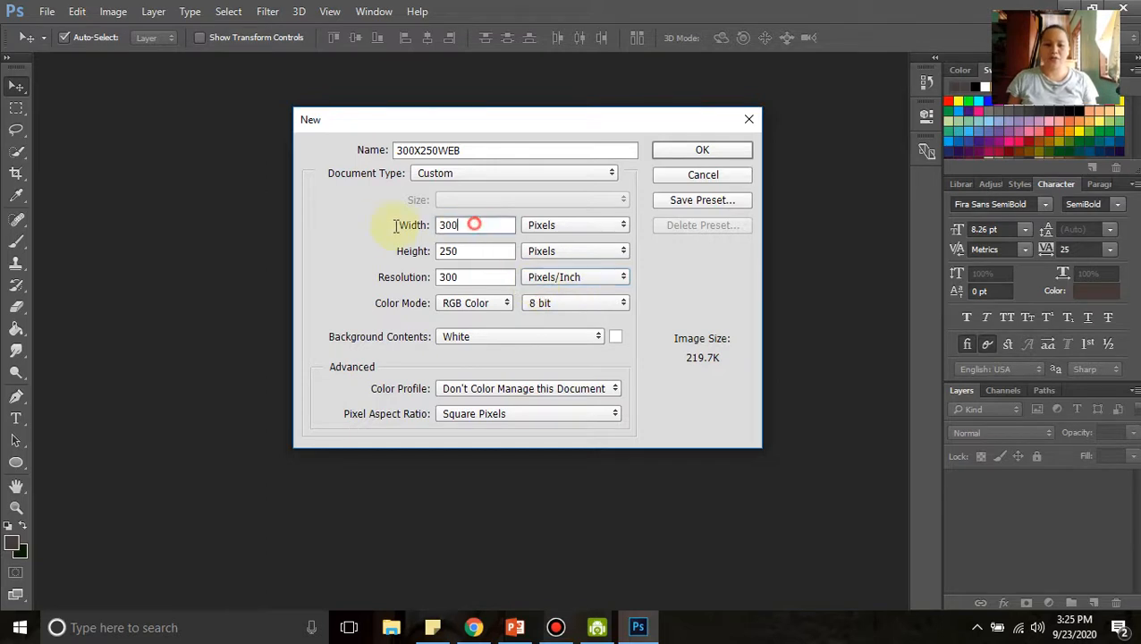
pyautogui.doubleClick(473, 254)
pyautogui.click(476, 276)
pyautogui.doubleClick(475, 276)
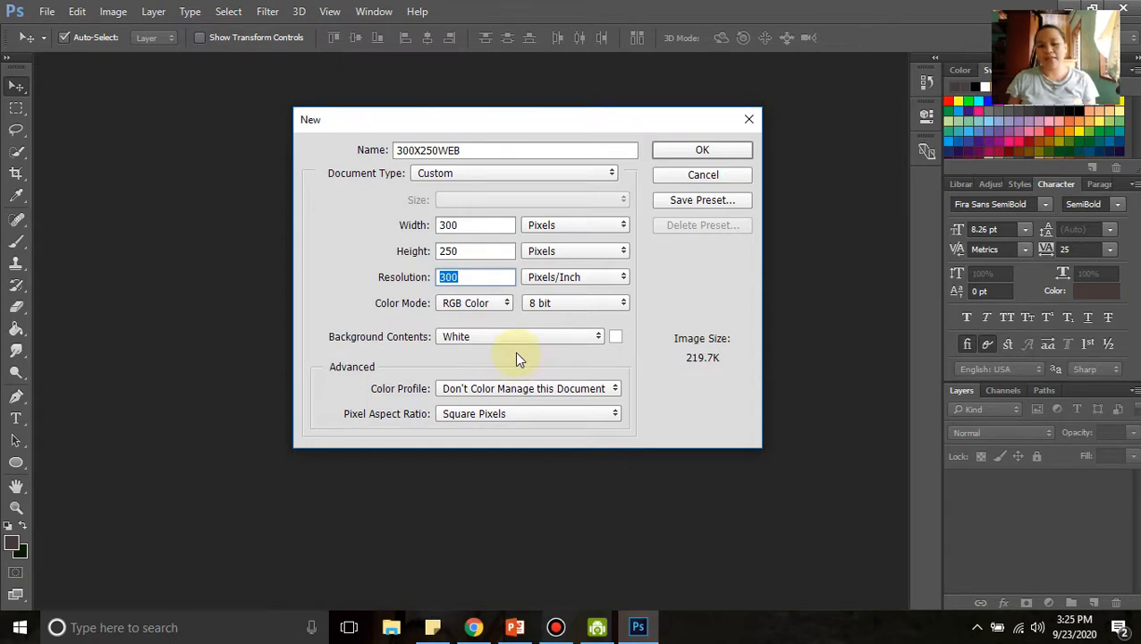
# - Choose the RGB Color mode and create the document
pyautogui.click(472, 303)
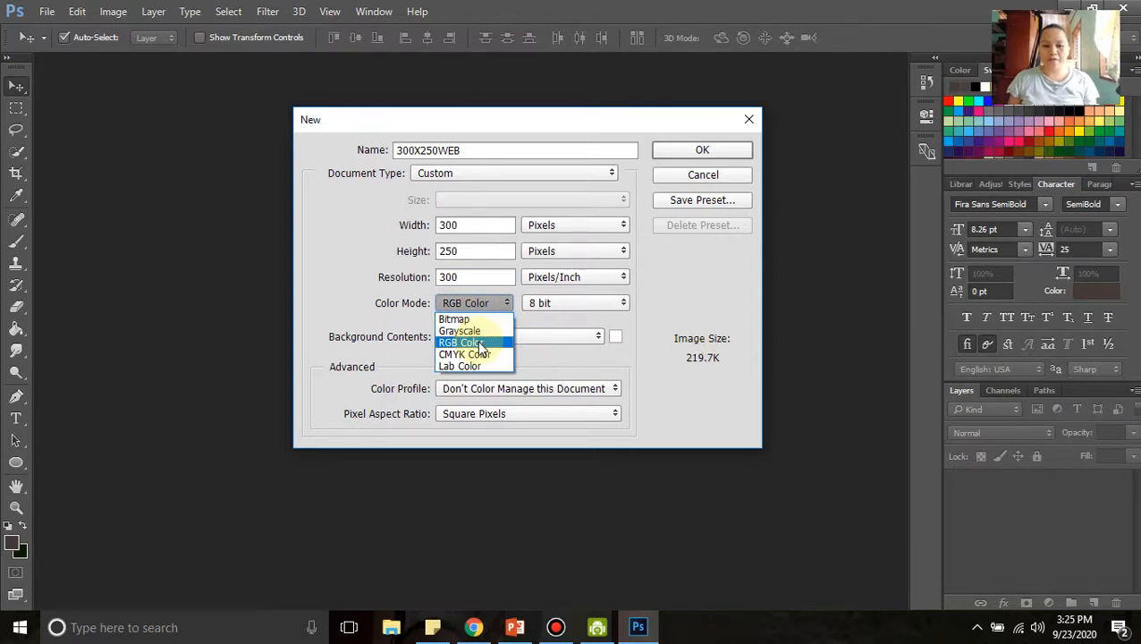
pyautogui.click(478, 343)
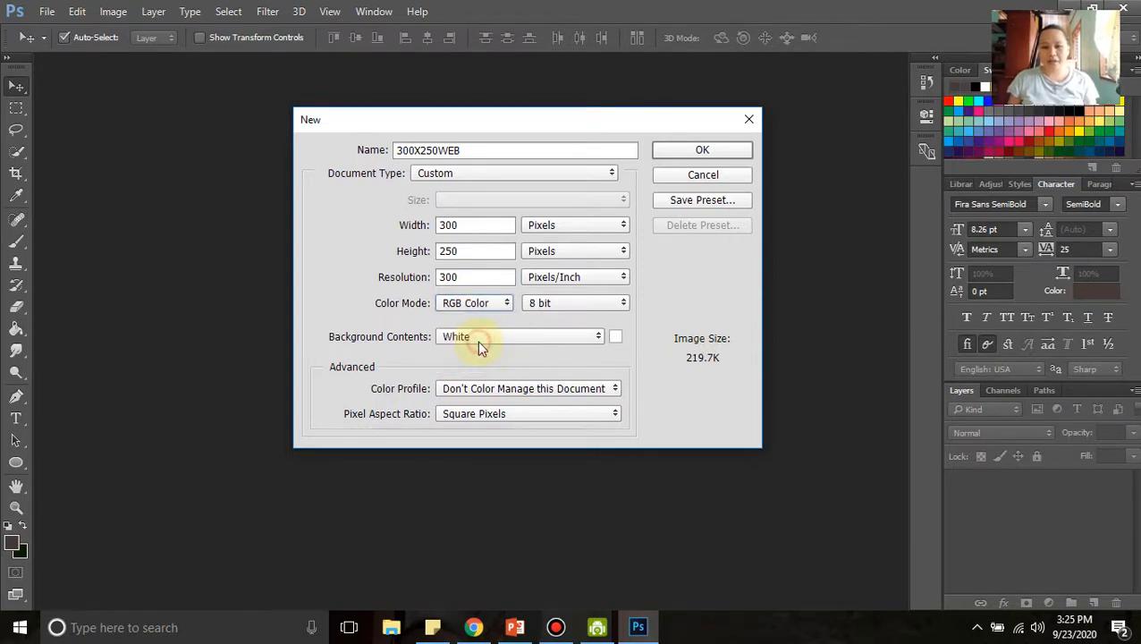
pyautogui.click(484, 303)
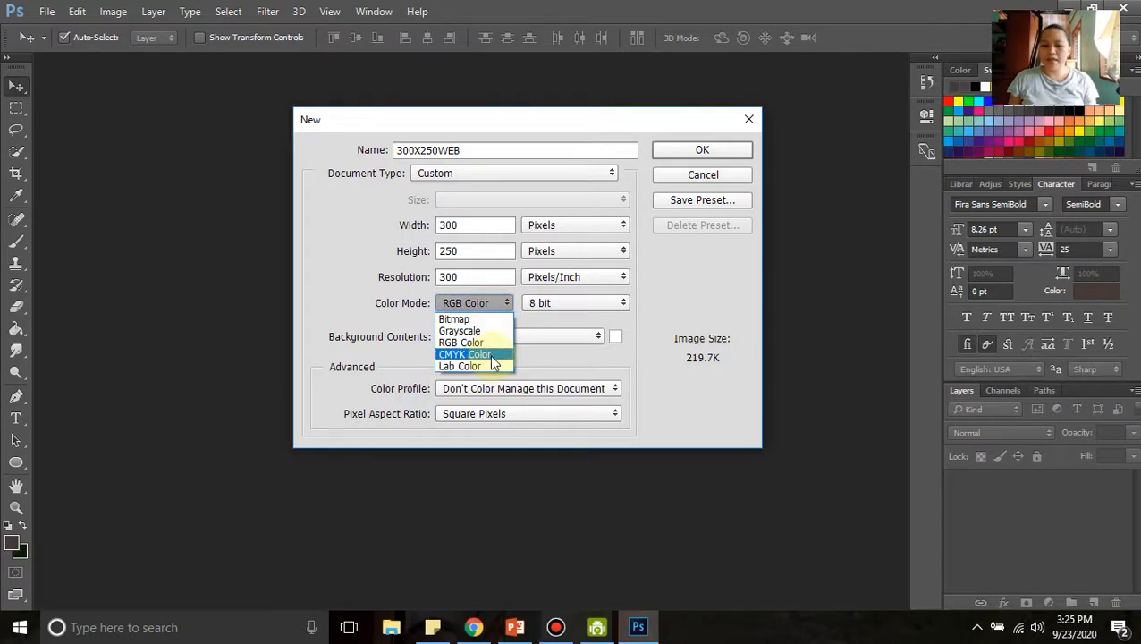
pyautogui.click(631, 331)
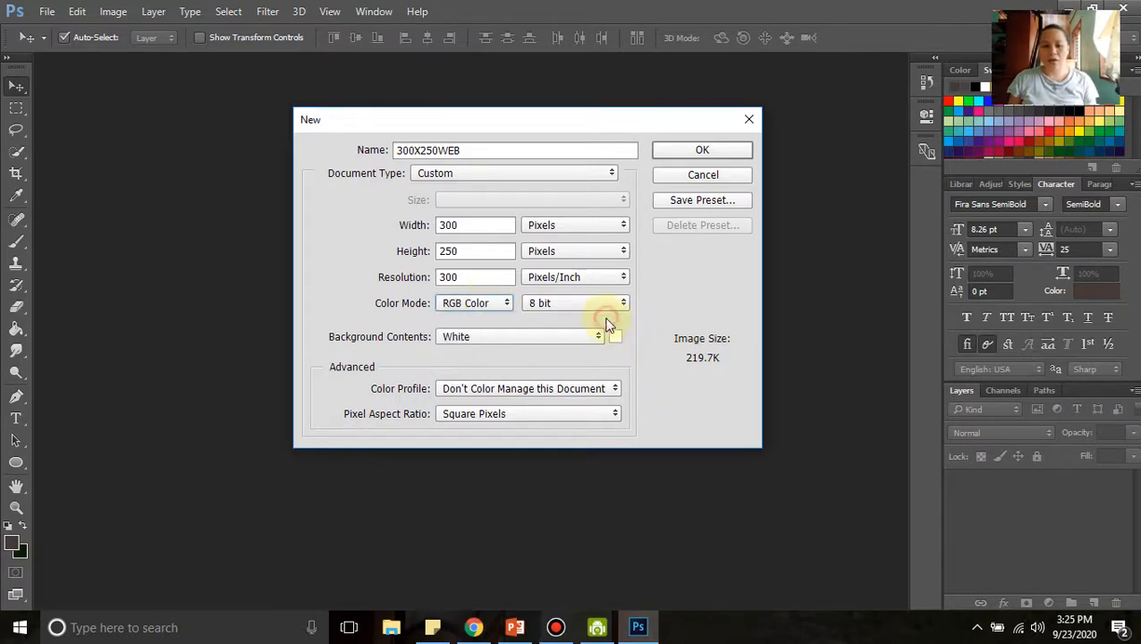
pyautogui.click(682, 152)
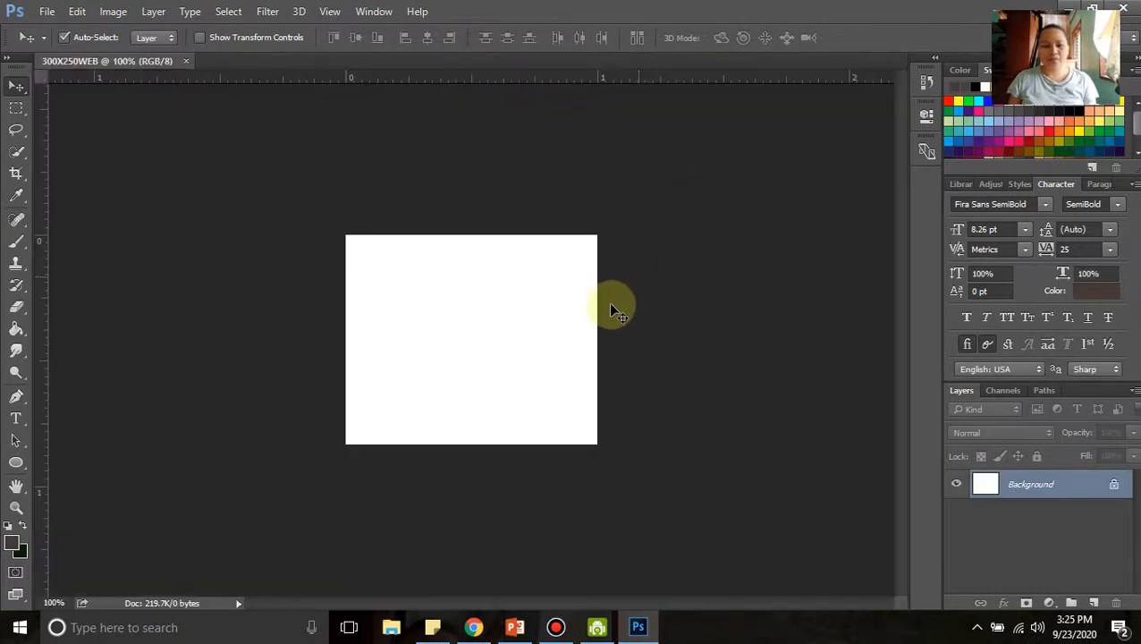
pyautogui.scroll(3, 501, 335)
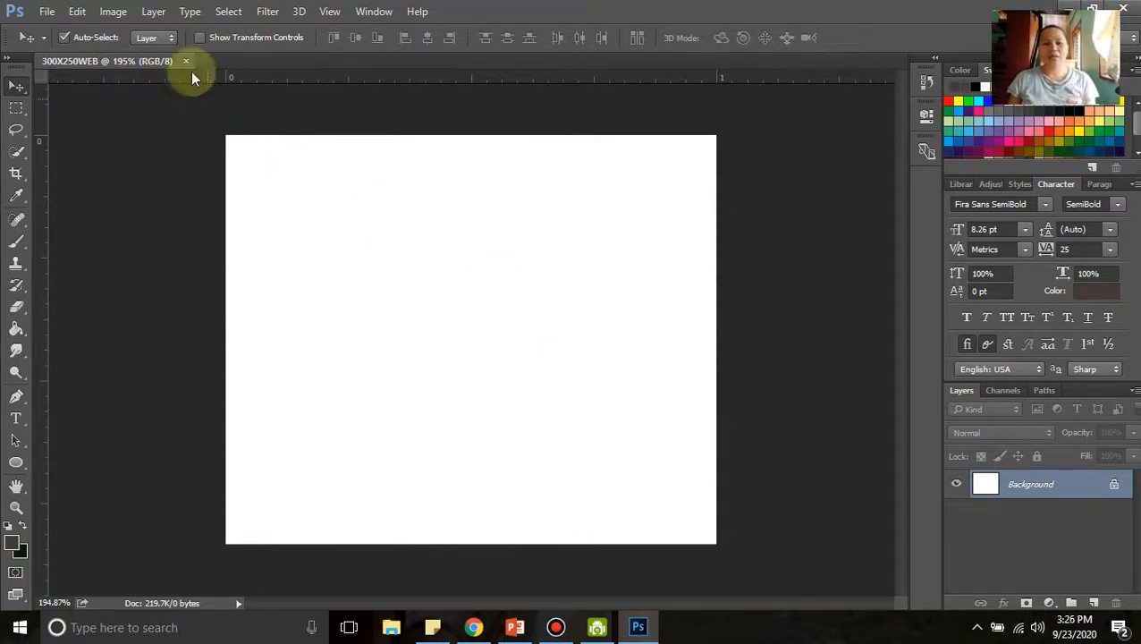
pyautogui.click(116, 11)
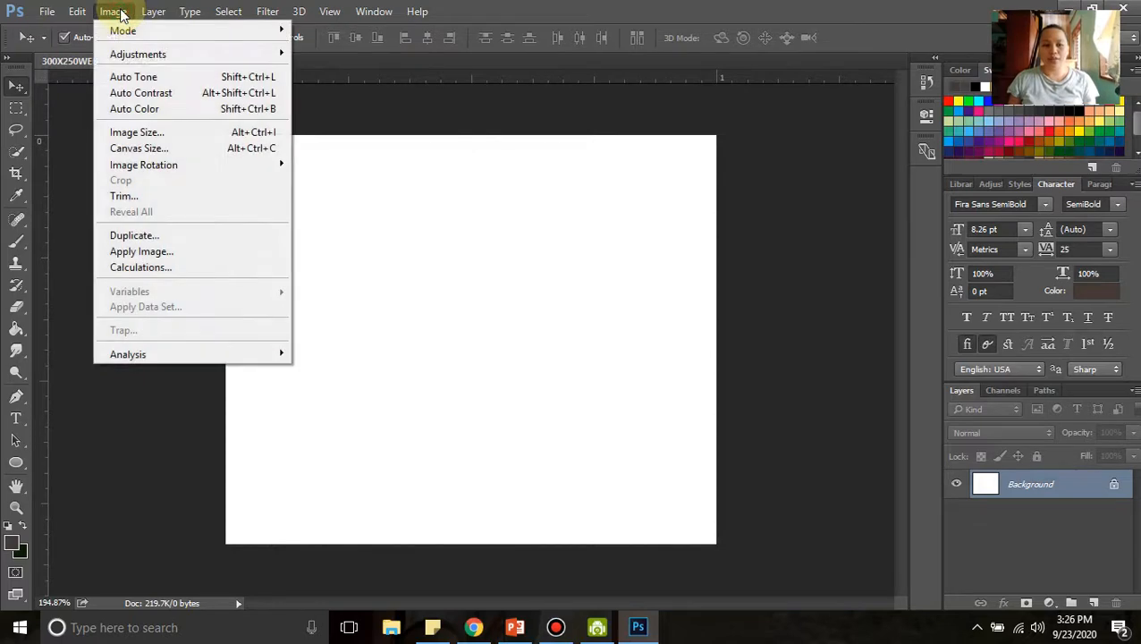
pyautogui.click(187, 135)
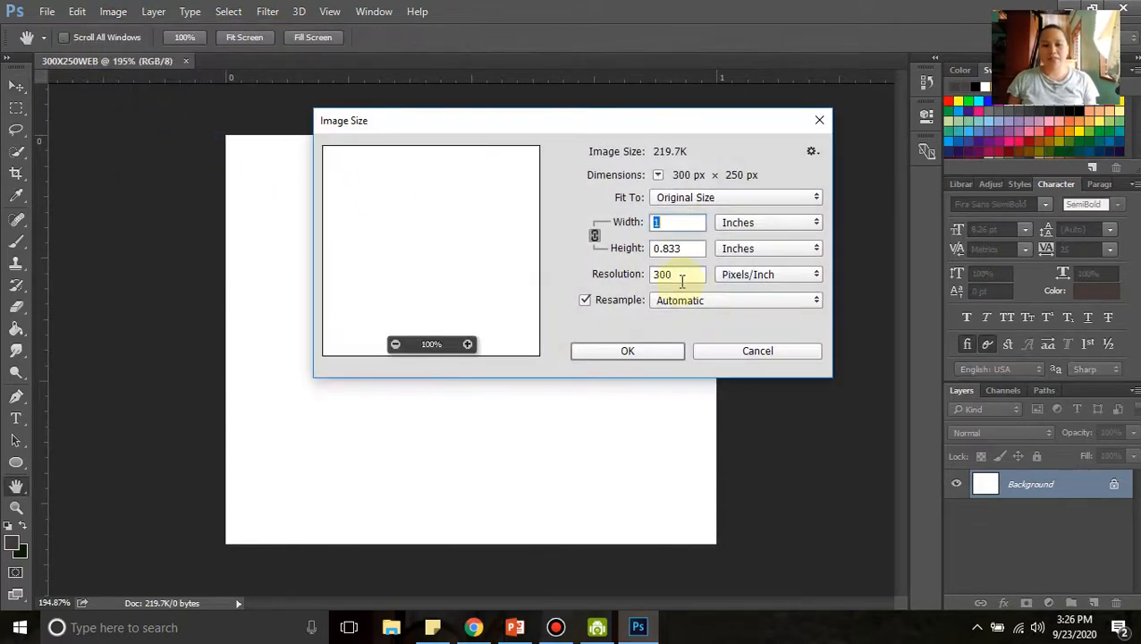
pyautogui.click(760, 348)
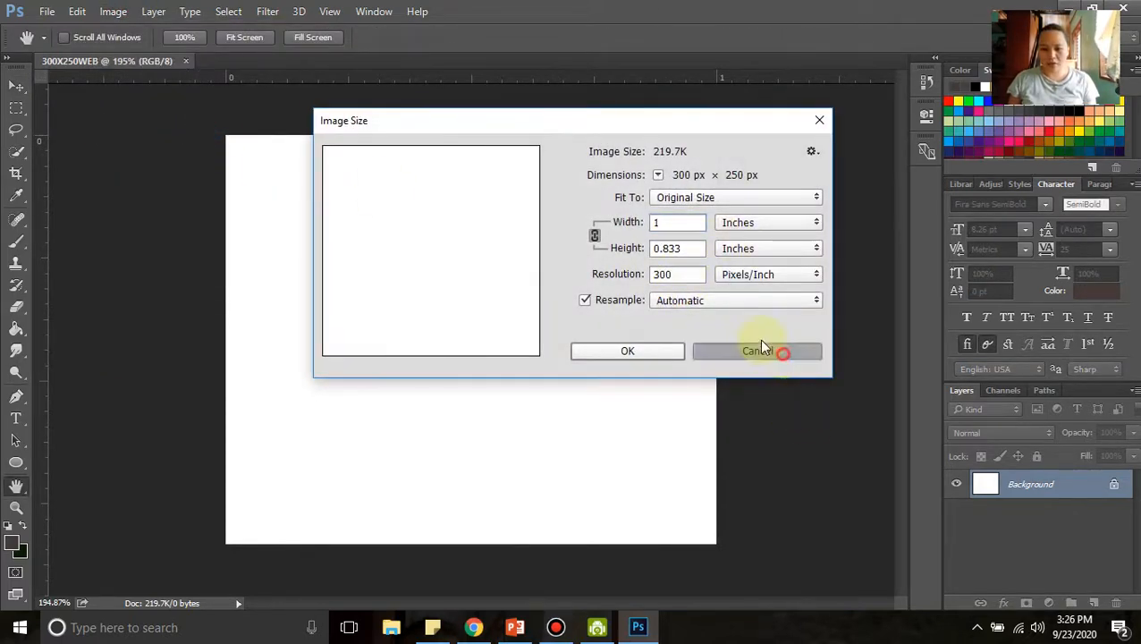
# - Review the Image Size settings with the dimensions in pixels and accept them
pyautogui.click(115, 11)
pyautogui.click(190, 131)
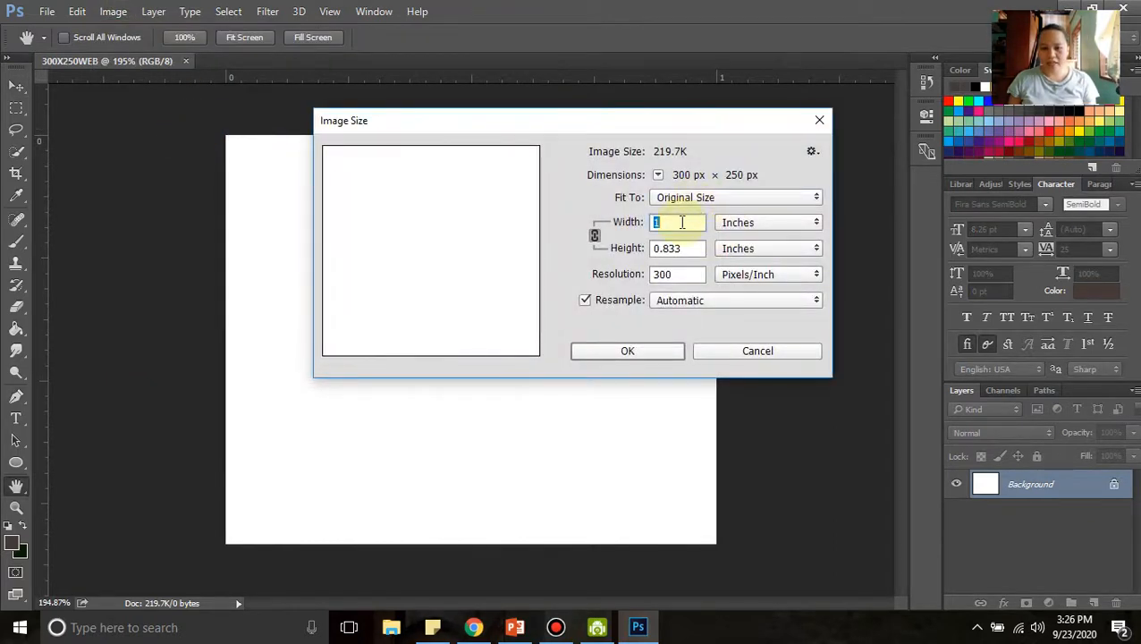
pyautogui.click(734, 225)
pyautogui.click(729, 250)
pyautogui.click(669, 223)
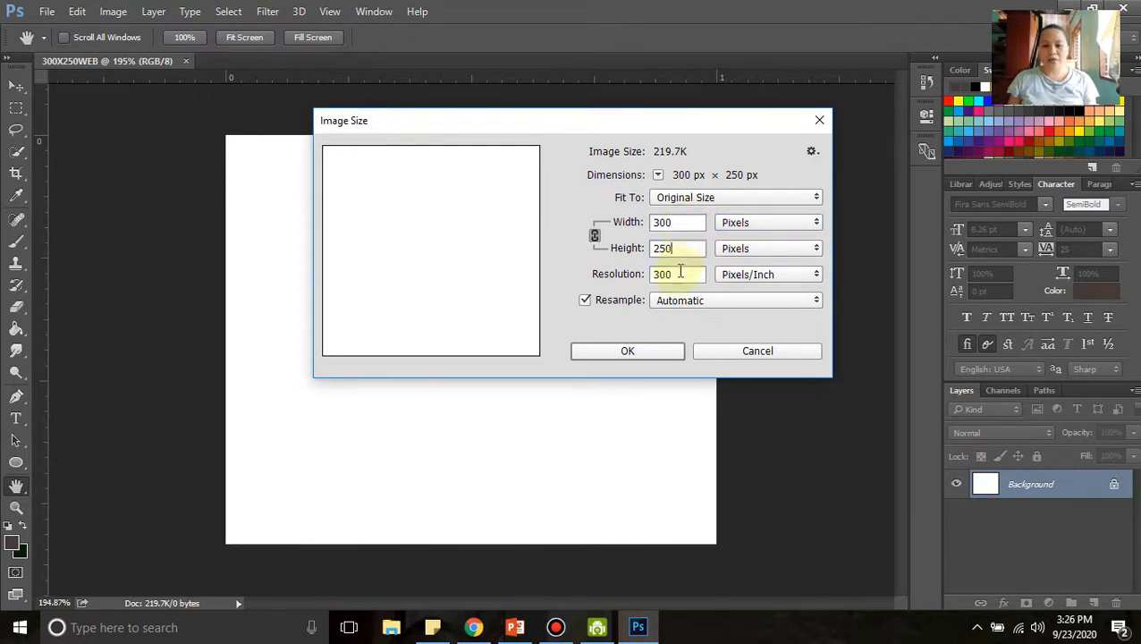
pyautogui.click(683, 274)
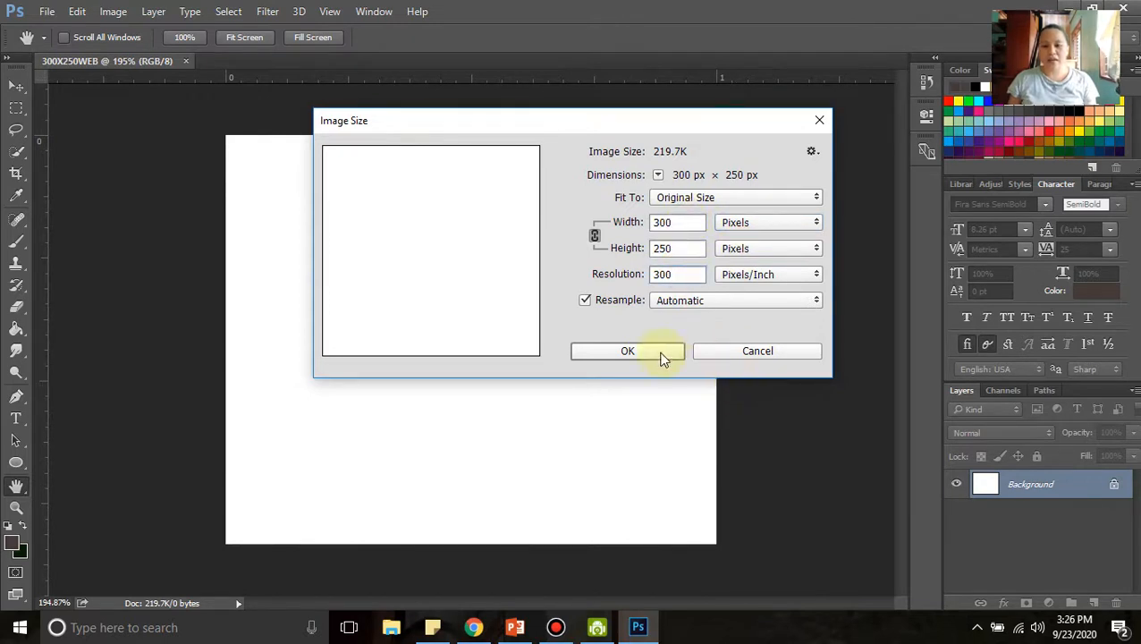
pyautogui.click(663, 353)
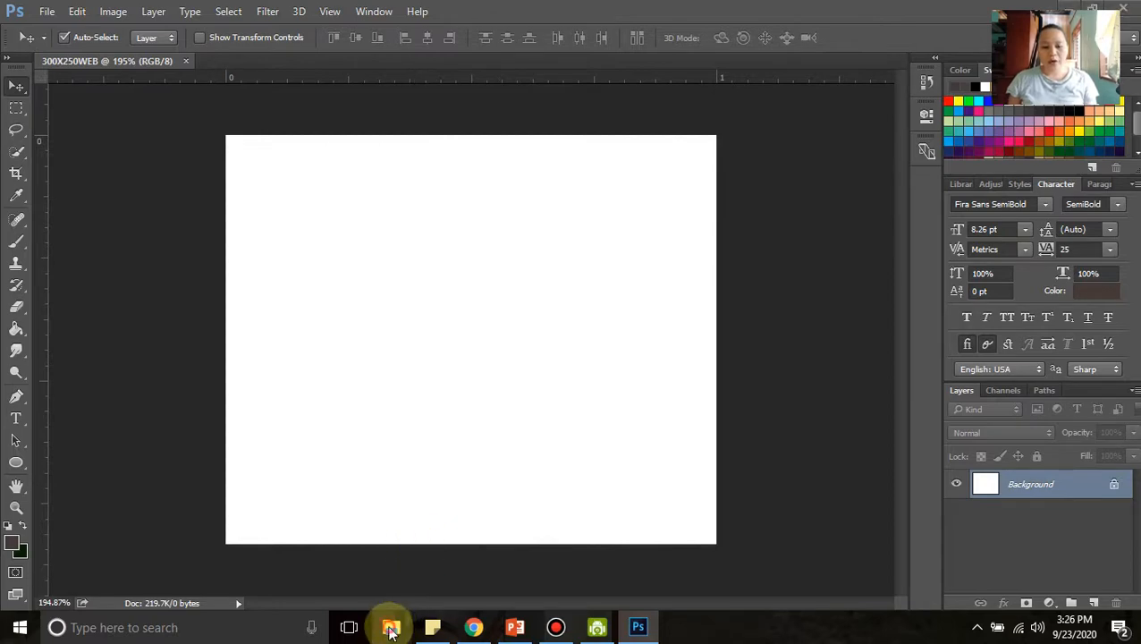
# - Browse Web Banner Designs in Downloads and the Web Banner folder on the Desktop, and select the pexels-photo-1639557 image
pyautogui.click(391, 626)
pyautogui.click(84, 151)
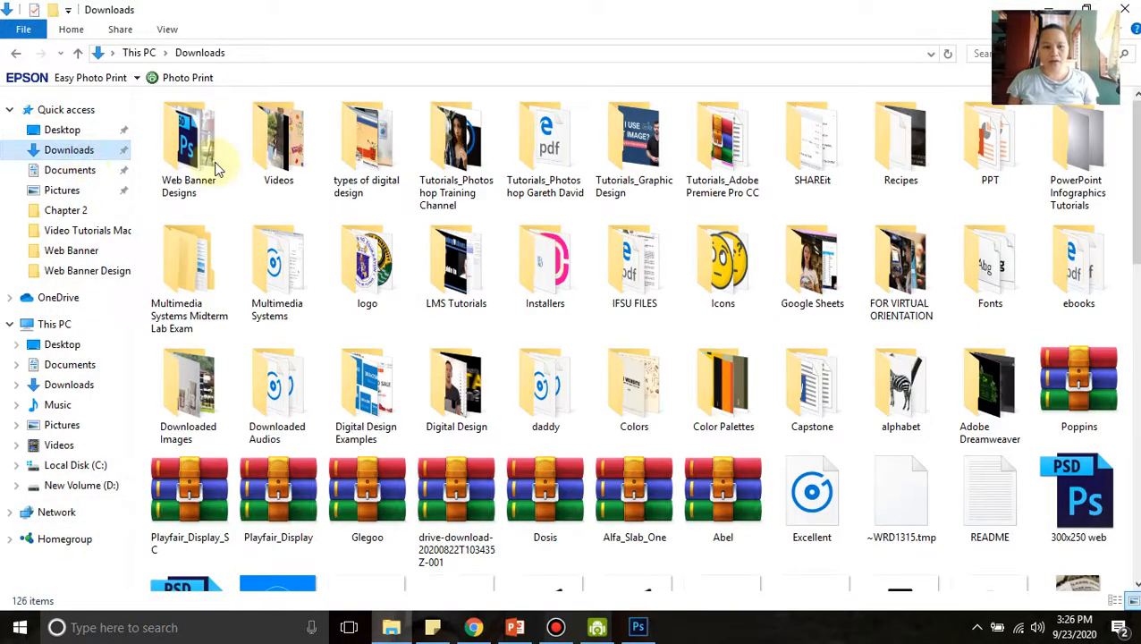
pyautogui.doubleClick(196, 170)
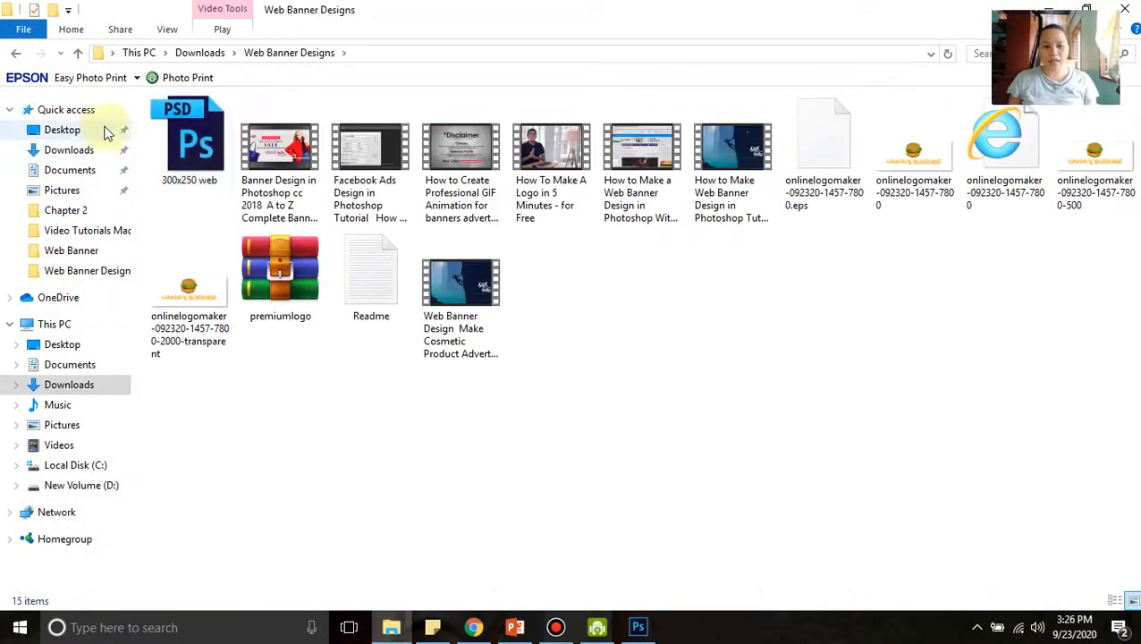
pyautogui.click(103, 131)
pyautogui.doubleClick(202, 157)
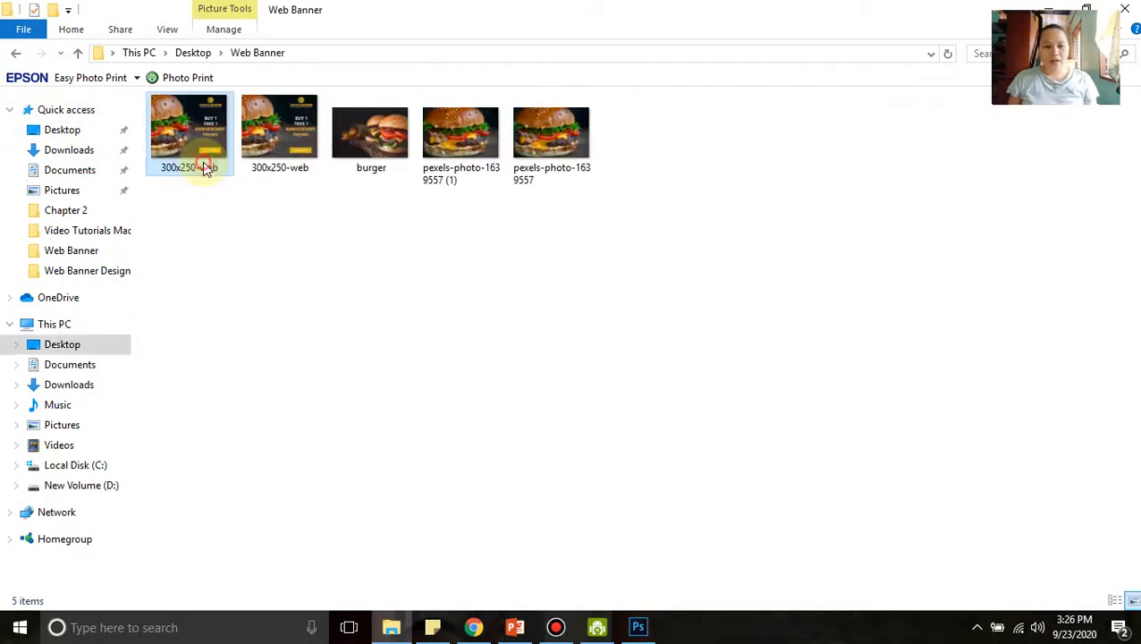
pyautogui.click(204, 166)
pyautogui.click(549, 148)
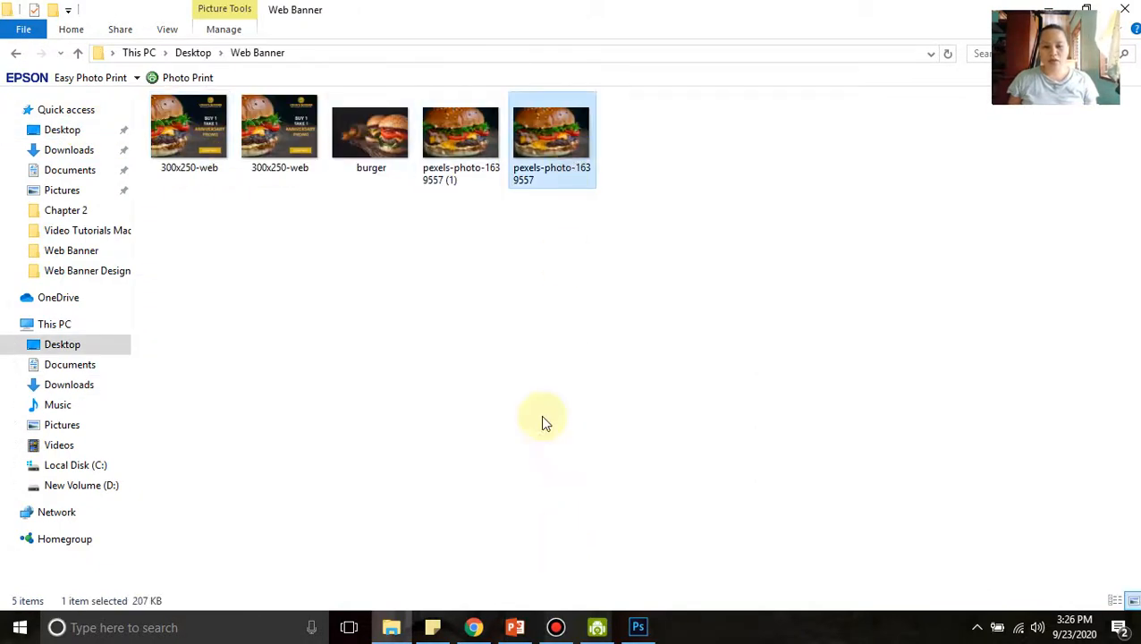
# - Switch to Chrome and open the pexels.com stock photo site in a new tab
pyautogui.click(474, 627)
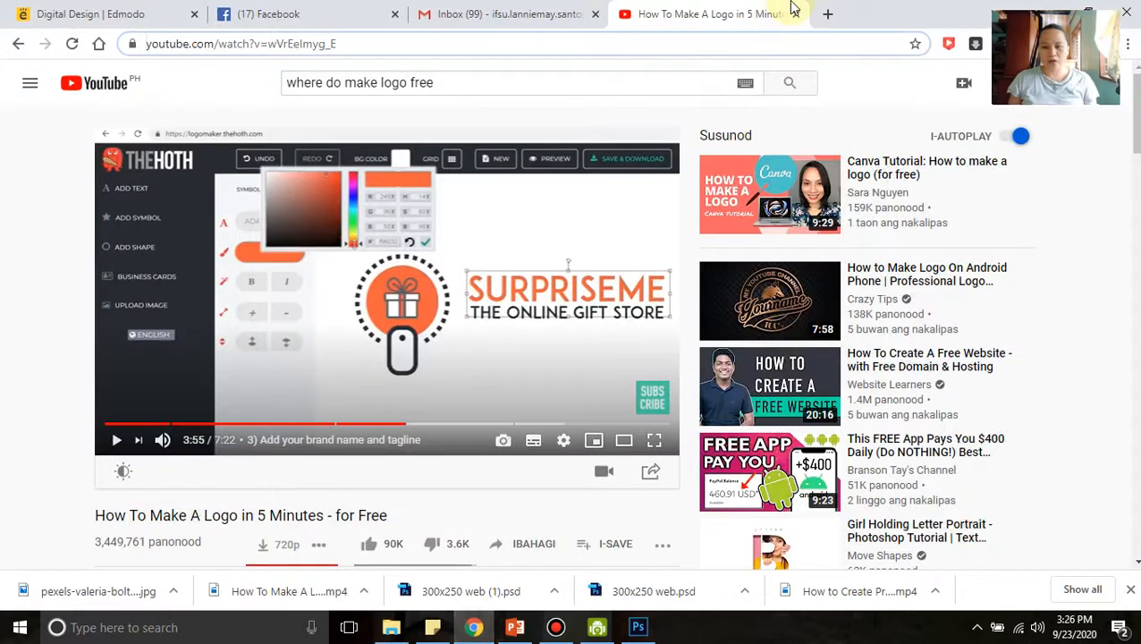
pyautogui.click(829, 11)
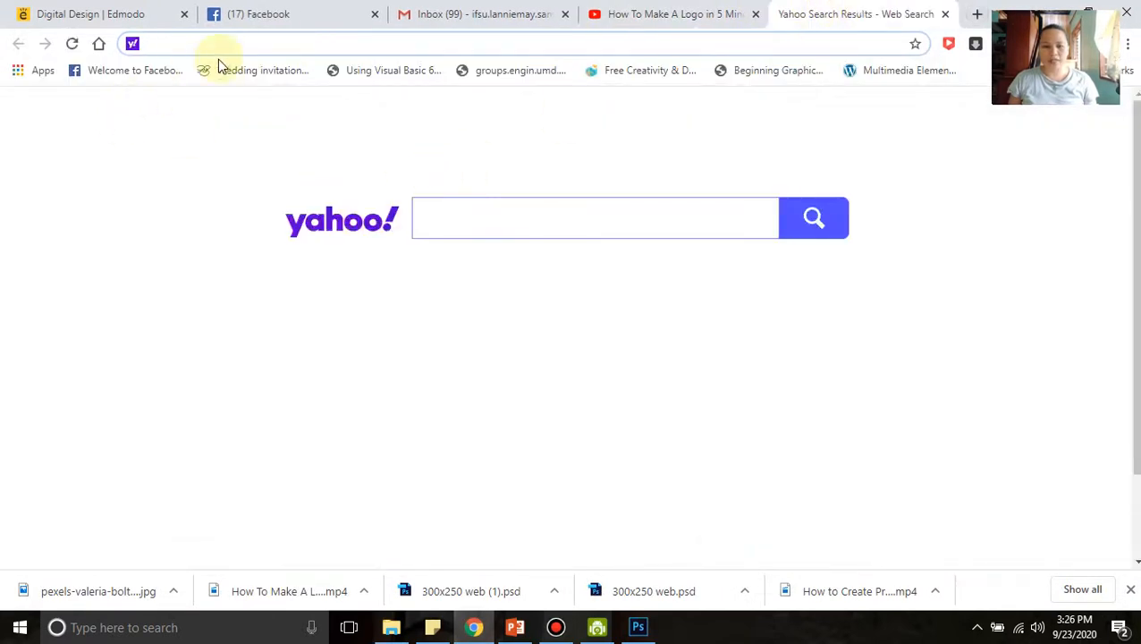
pyautogui.write('PEXEL')
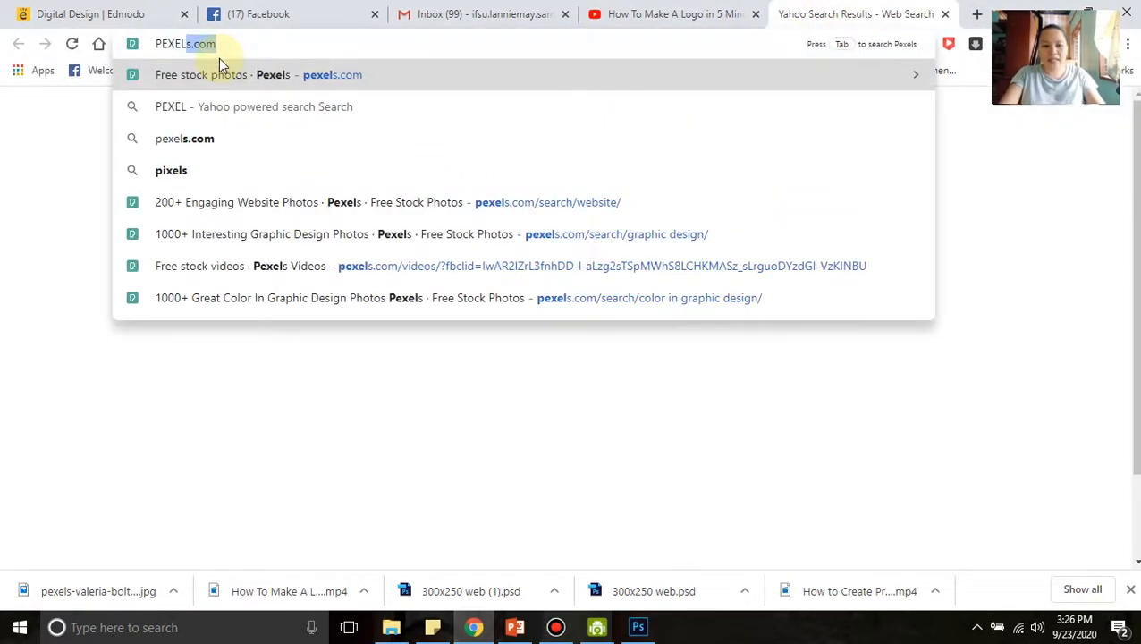
pyautogui.press('Return')
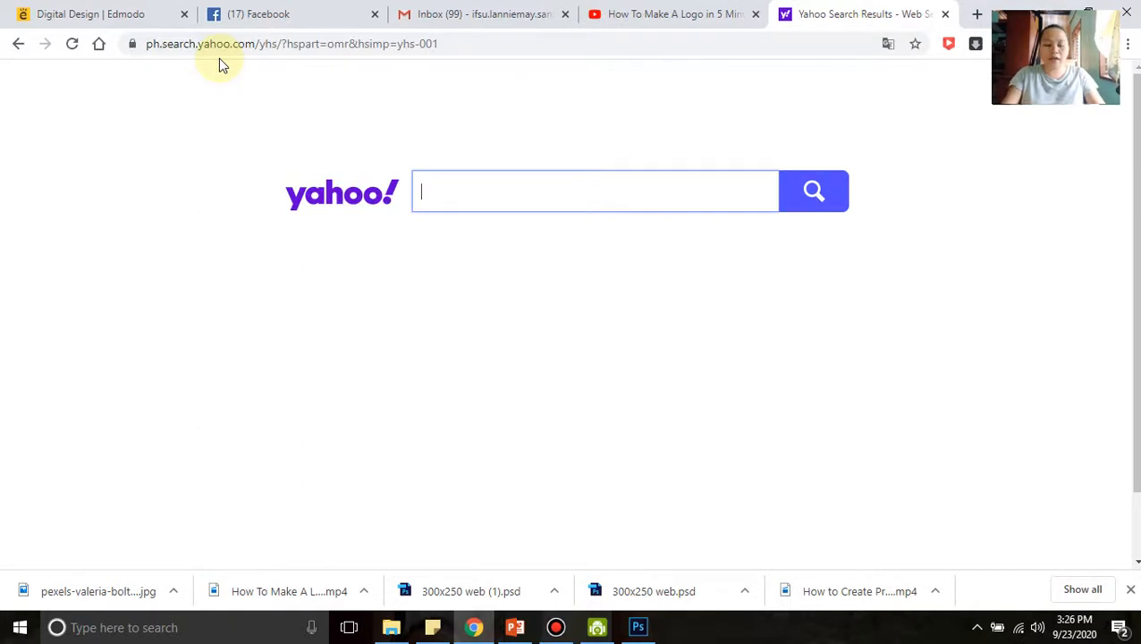
pyautogui.click(221, 50)
pyautogui.write('F')
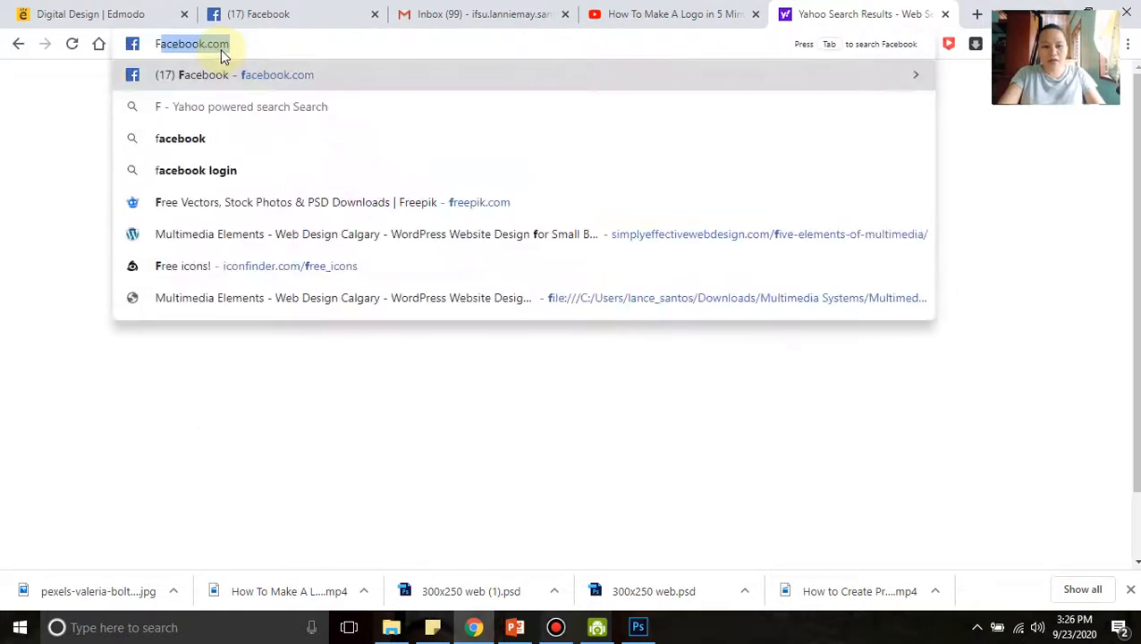
pyautogui.press('BackSpace')
pyautogui.write('PEXELS')
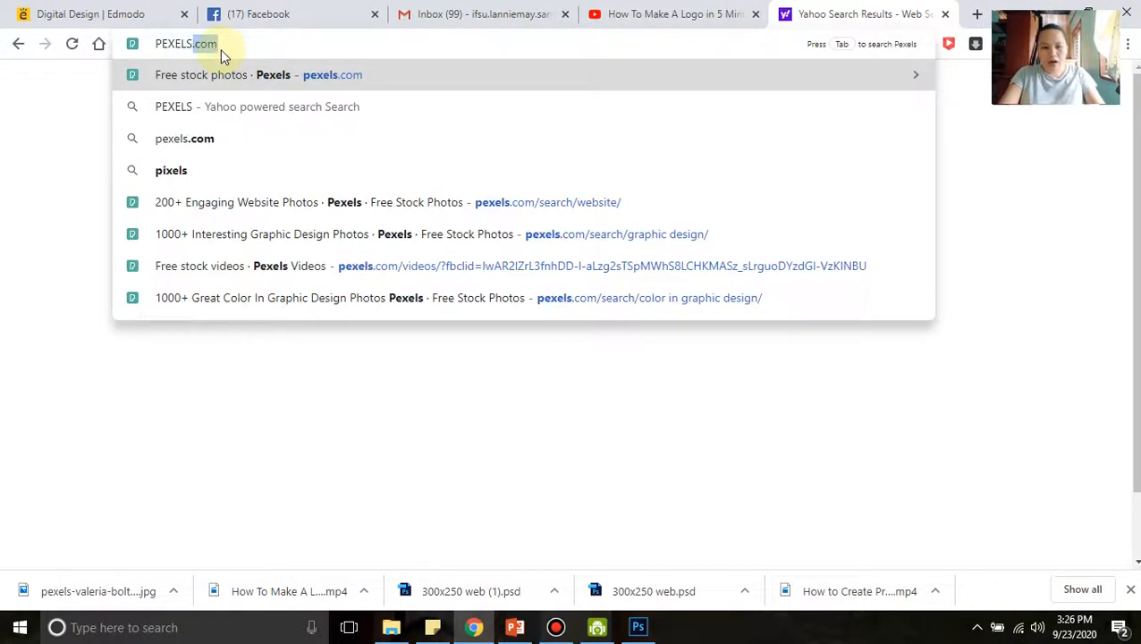
pyautogui.press('Return')
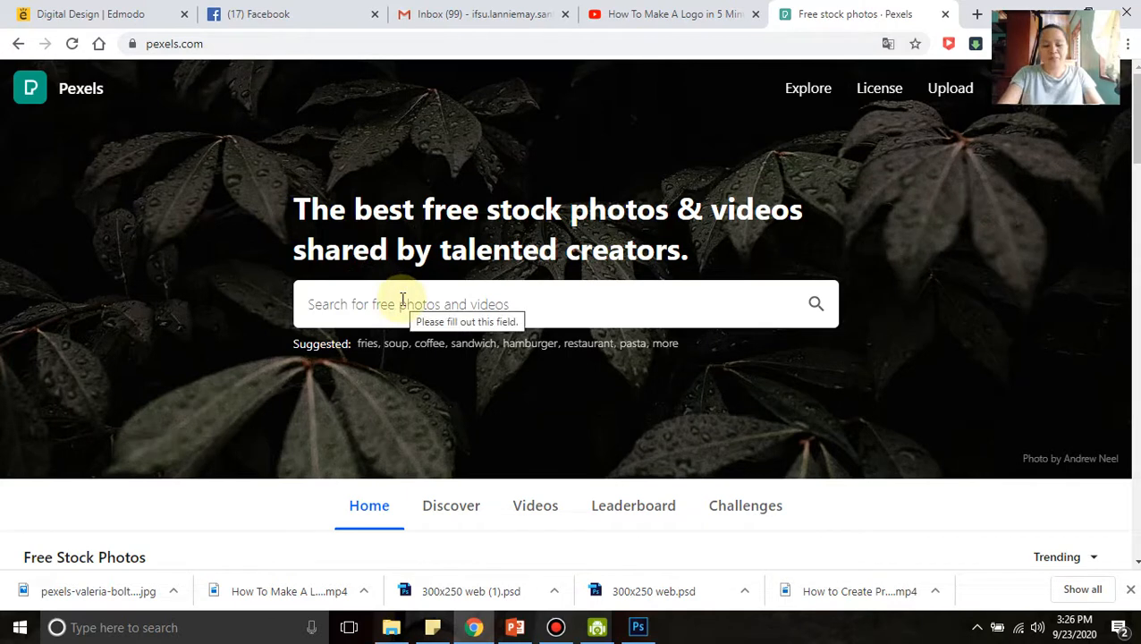
# - Search Pexels for BURGER, view the Ham Burger With Vegetables photo page, and return to the search results
pyautogui.write('BURGER')
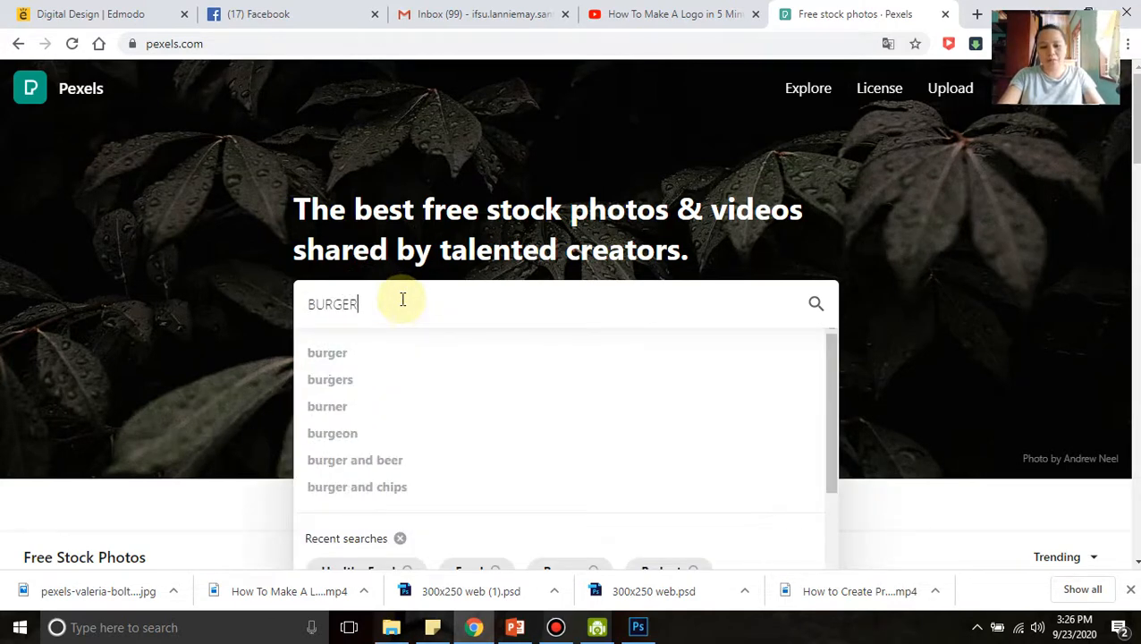
pyautogui.press('Return')
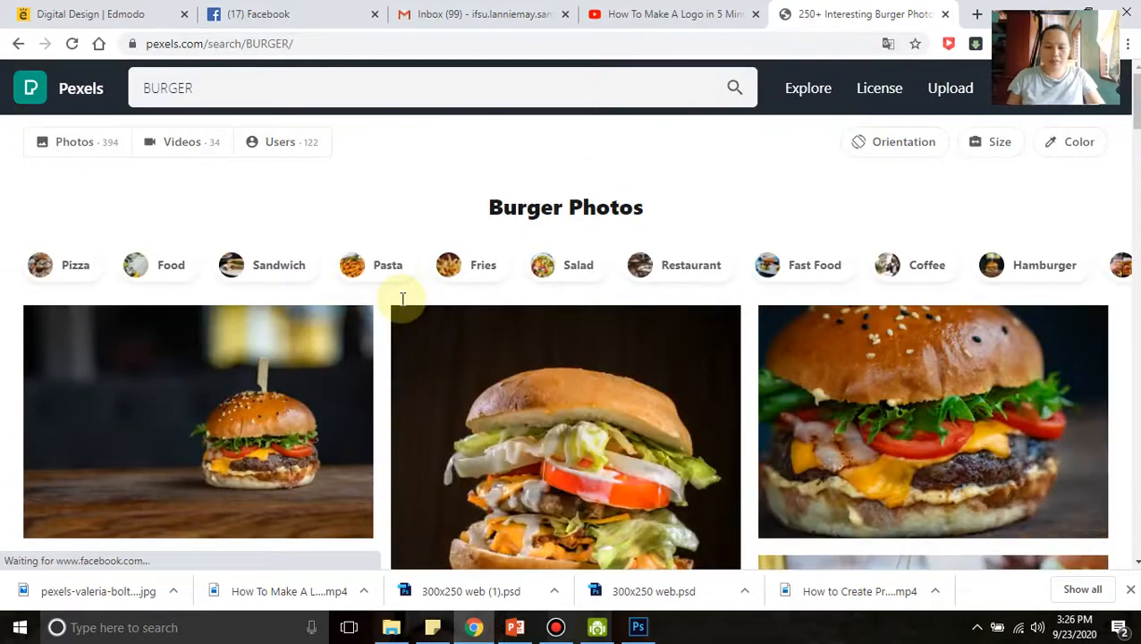
pyautogui.scroll(-2, 901, 371)
pyautogui.moveTo(903, 369)
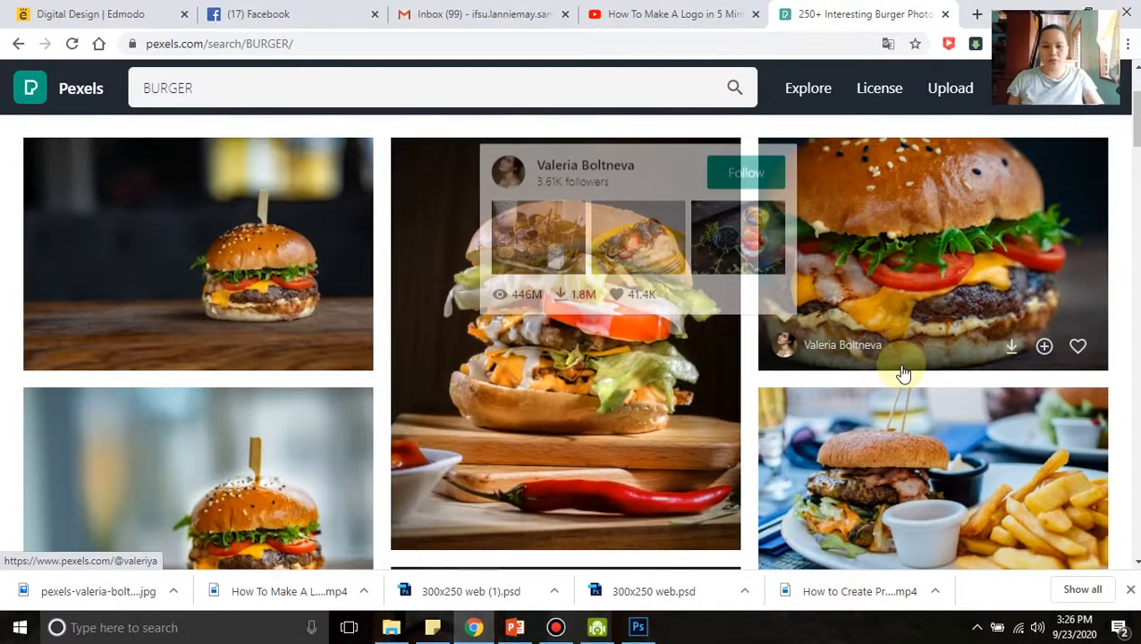
pyautogui.scroll(-1, 901, 368)
pyautogui.scroll(3, 901, 367)
pyautogui.click(912, 395)
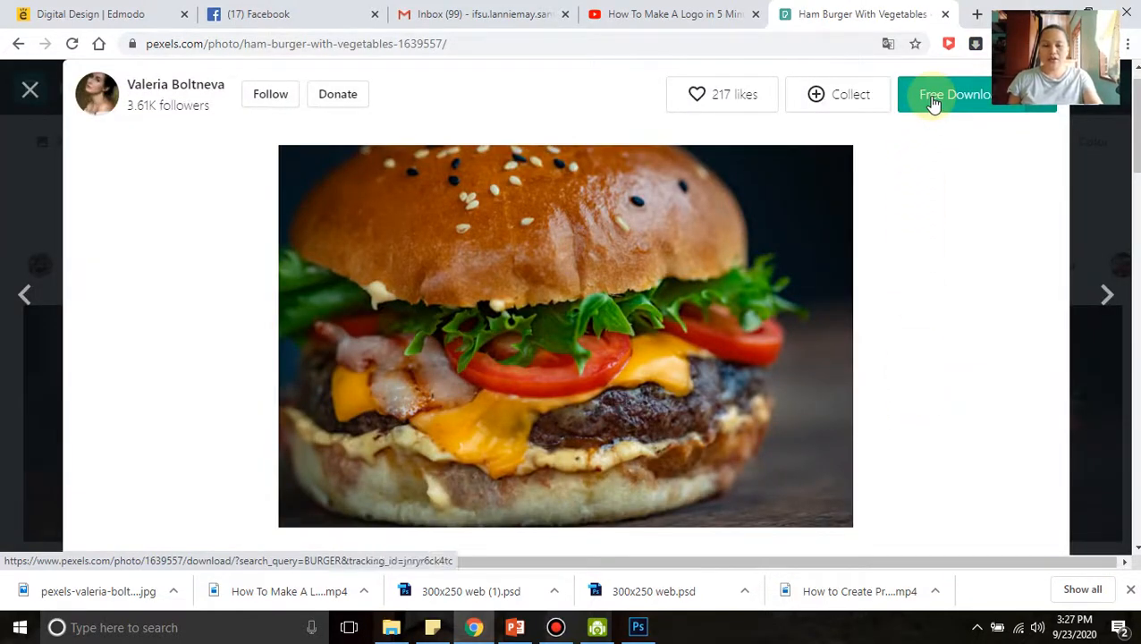
pyautogui.click(30, 89)
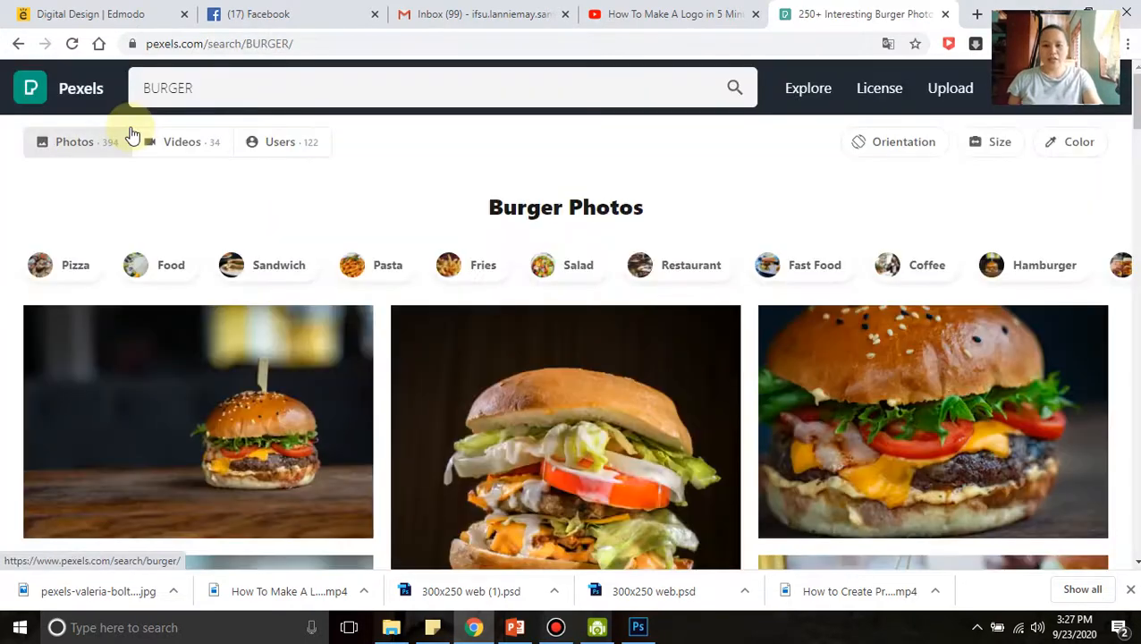
# - Try adding pexels-photo-1639557 from File Explorer's Web Banner folder to the 300X250WEB document in Photoshop, and undo the placement
pyautogui.click(390, 627)
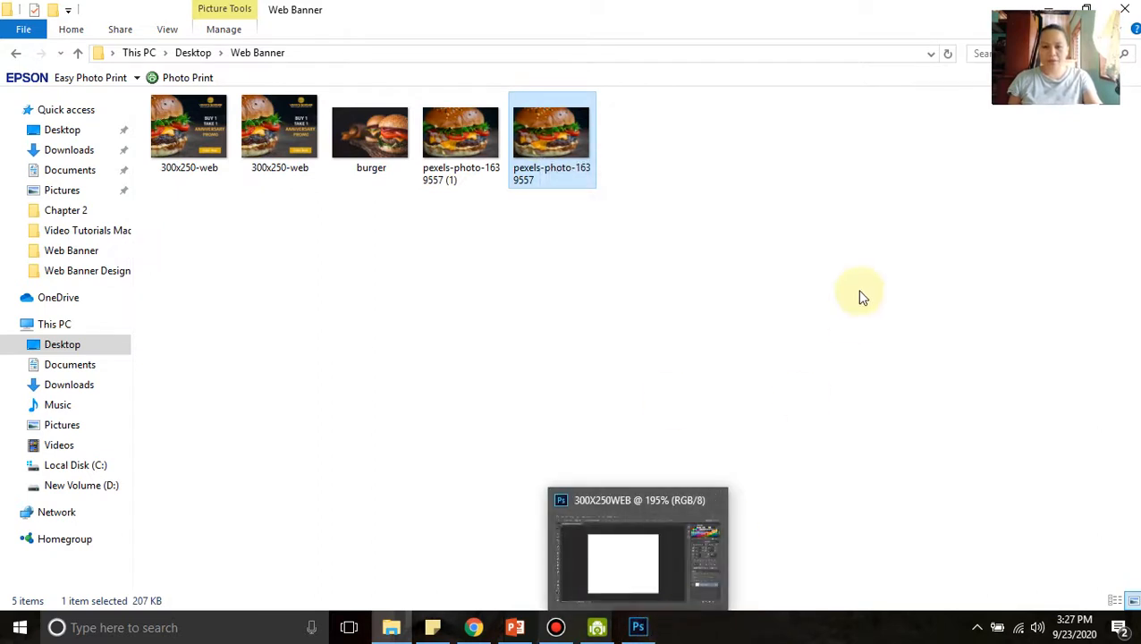
pyautogui.moveTo(556, 176); pyautogui.dragTo(540, 369)
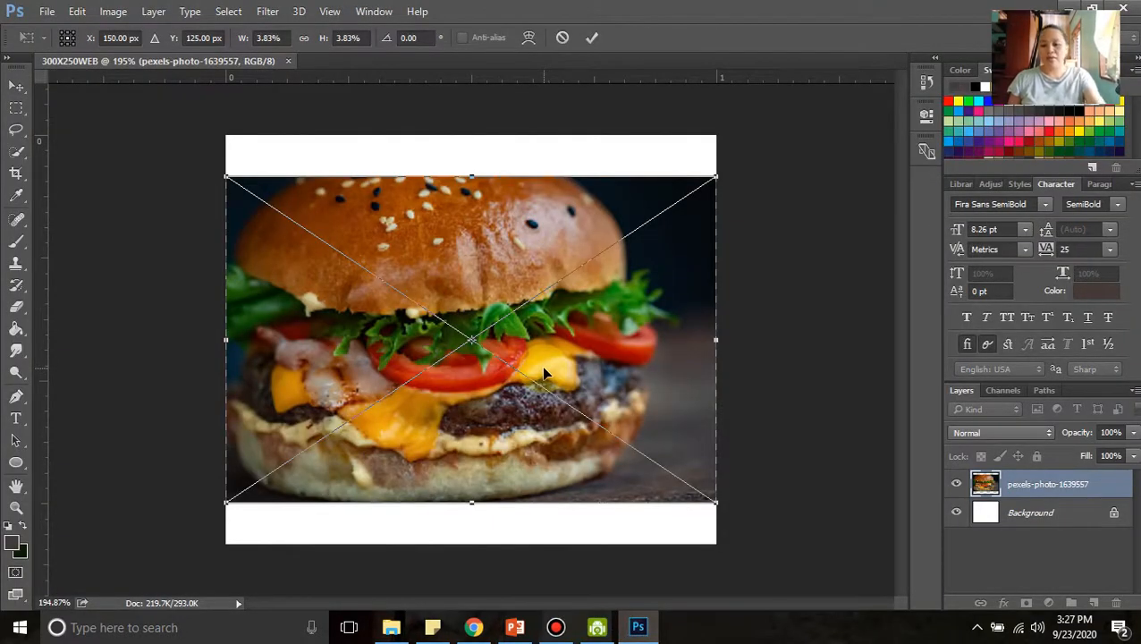
pyautogui.press('Return')
pyautogui.hotkey('ctrl', 'z')
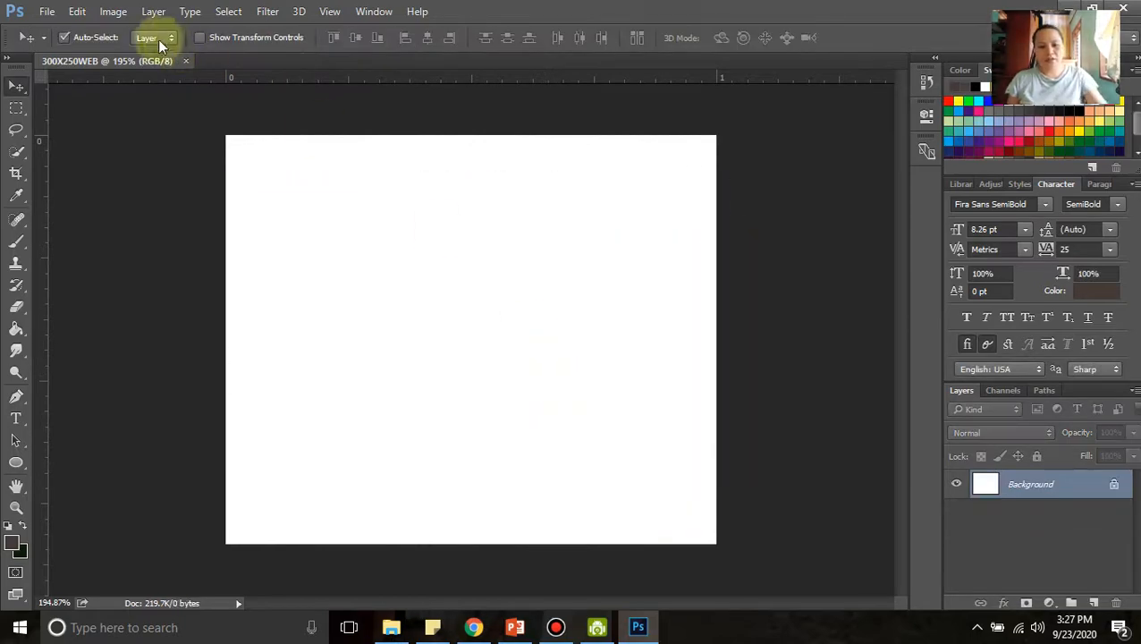
# - Place pexels-photo-1639557 as an embedded image and enlarge it to about 4.84% so it fills the canvas height
pyautogui.click(46, 13)
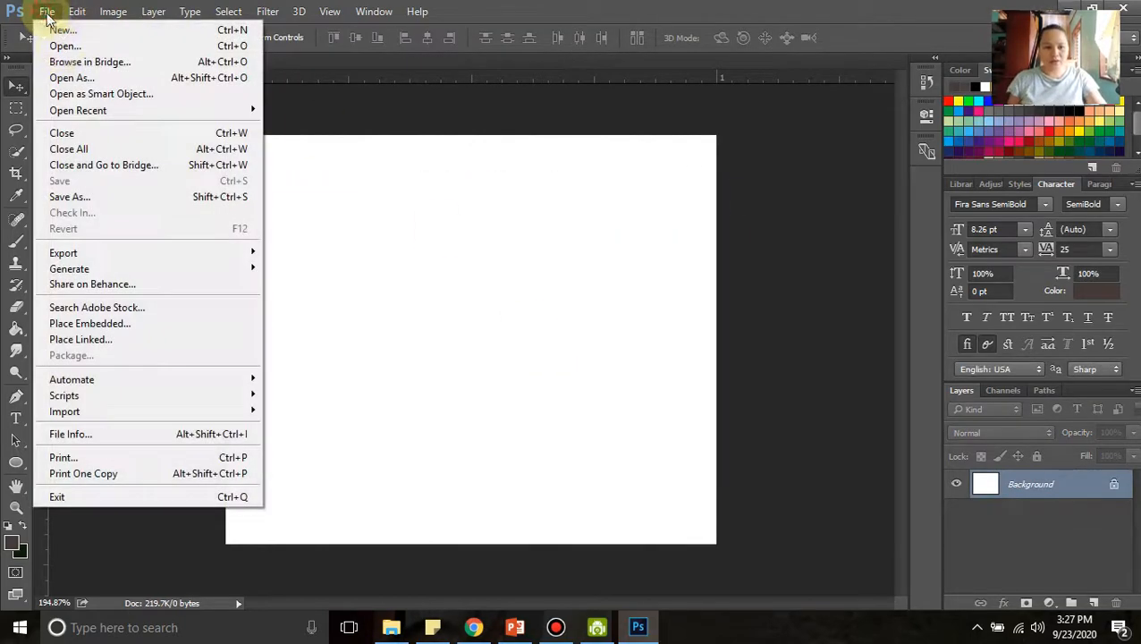
pyautogui.click(146, 324)
pyautogui.click(585, 145)
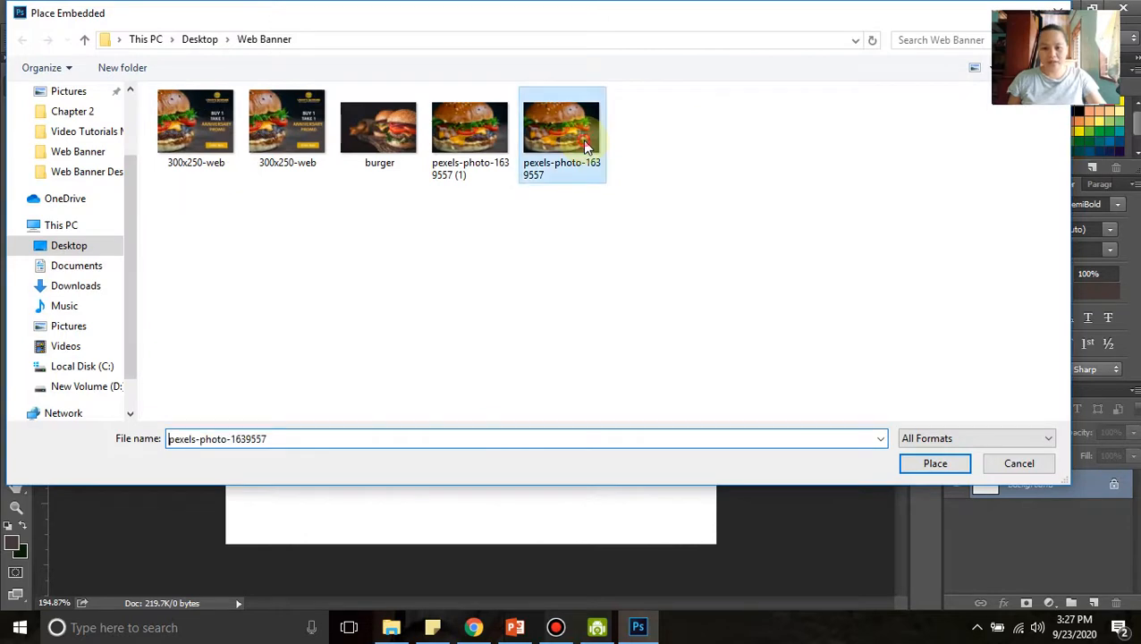
pyautogui.click(932, 464)
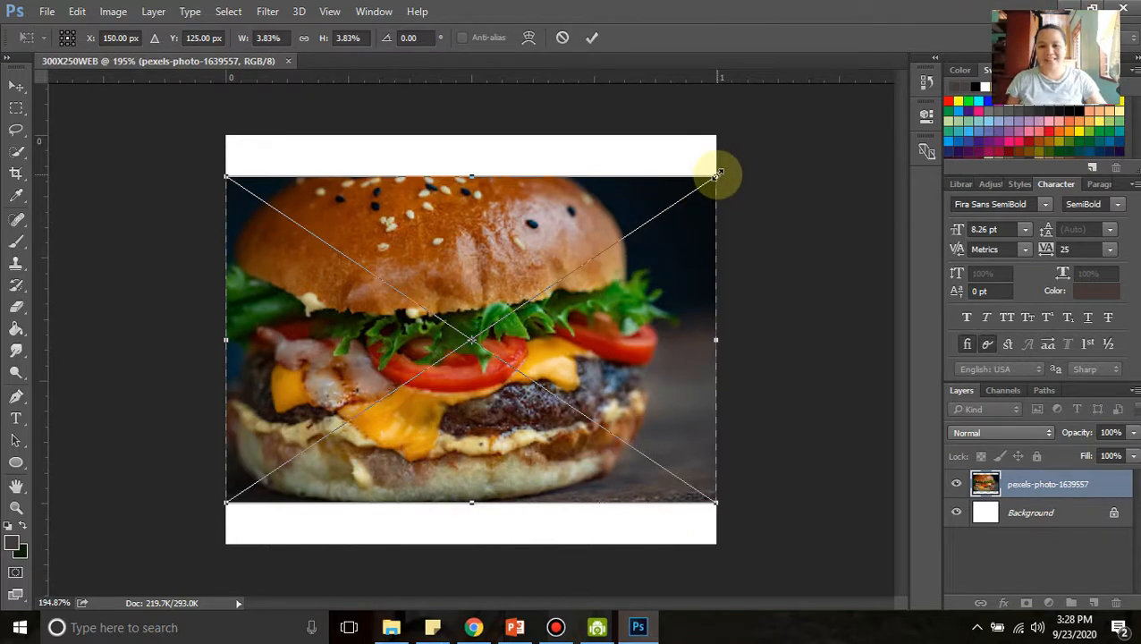
pyautogui.moveTo(715, 175); pyautogui.dragTo(774, 122)
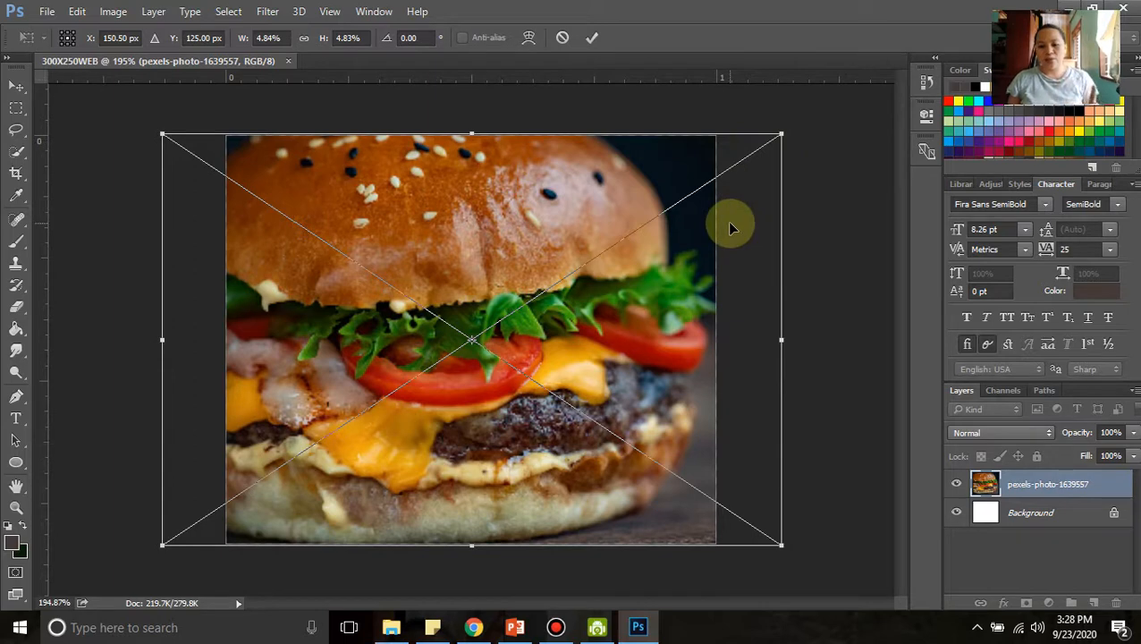
pyautogui.press('Return')
# - Shift the burger photo left to leave the canvas's right part empty, and scale it to about 4.85%
pyautogui.moveTo(552, 363); pyautogui.dragTo(359, 364)
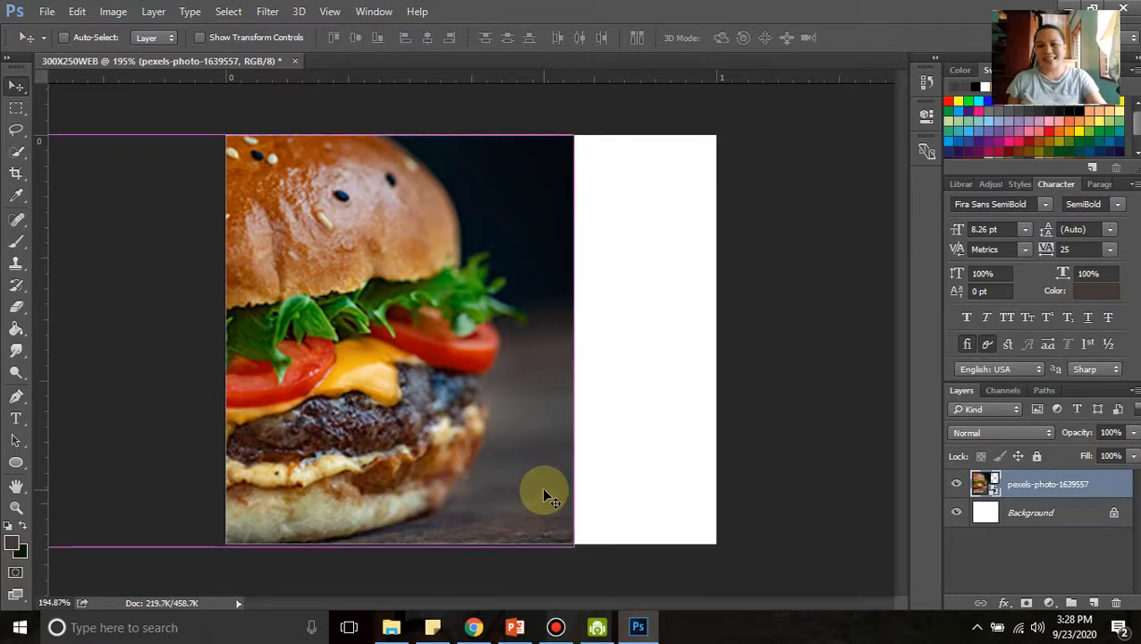
pyautogui.hotkey('ctrl', 't')
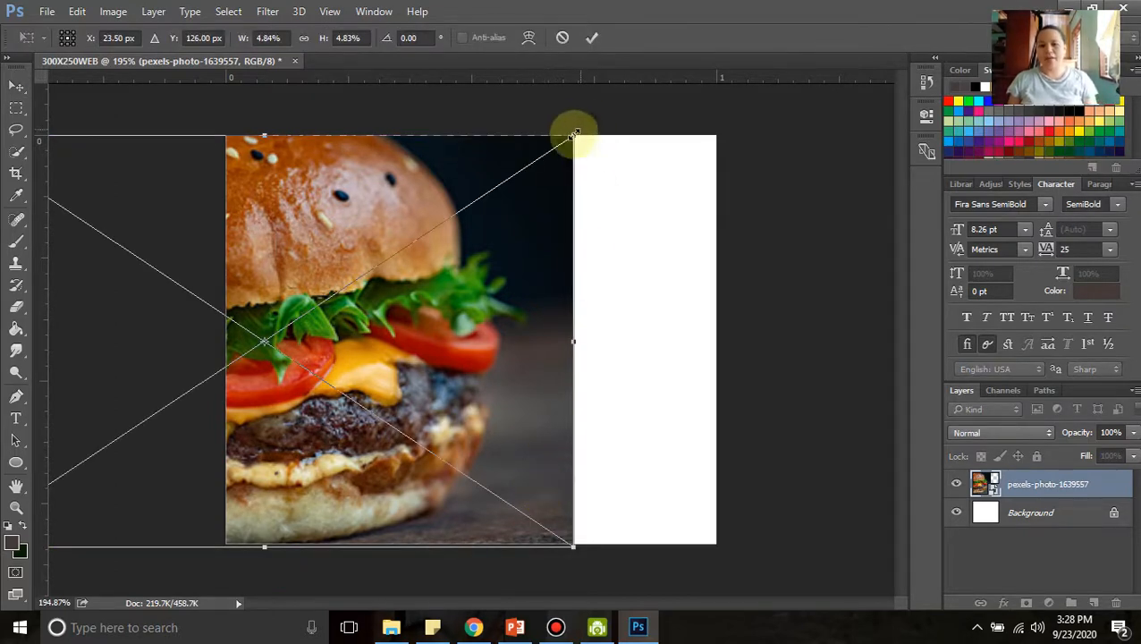
pyautogui.moveTo(572, 137)
pyautogui.mouseDown()
pyautogui.moveTo(590, 120)
pyautogui.moveTo(576, 137)
pyautogui.mouseUp()
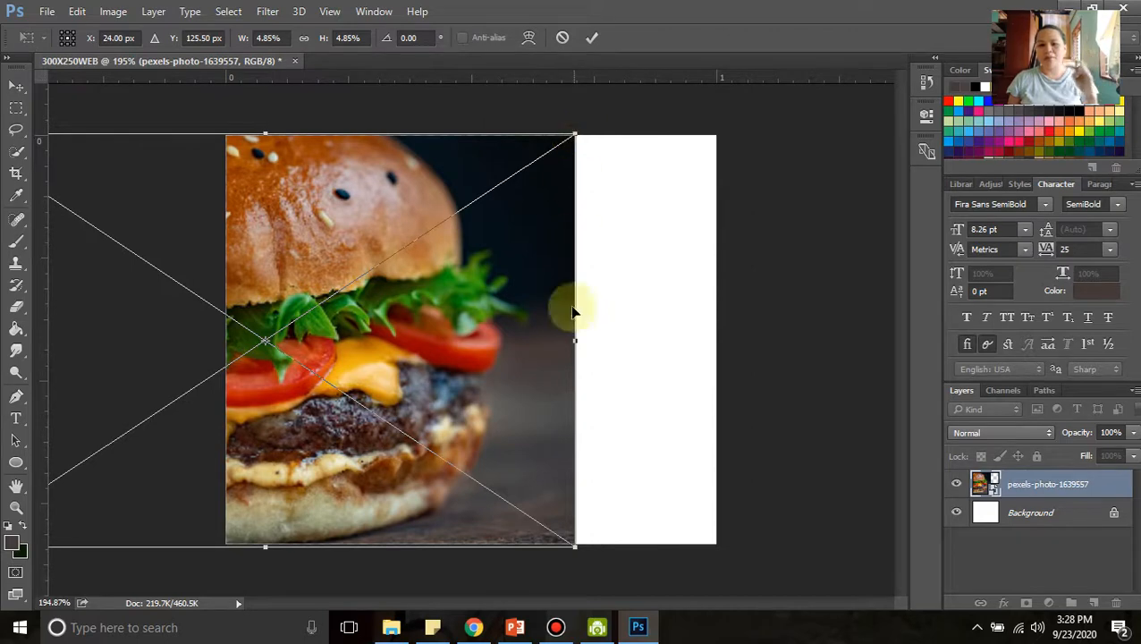
pyautogui.moveTo(505, 362); pyautogui.dragTo(498, 365)
pyautogui.press('Return')
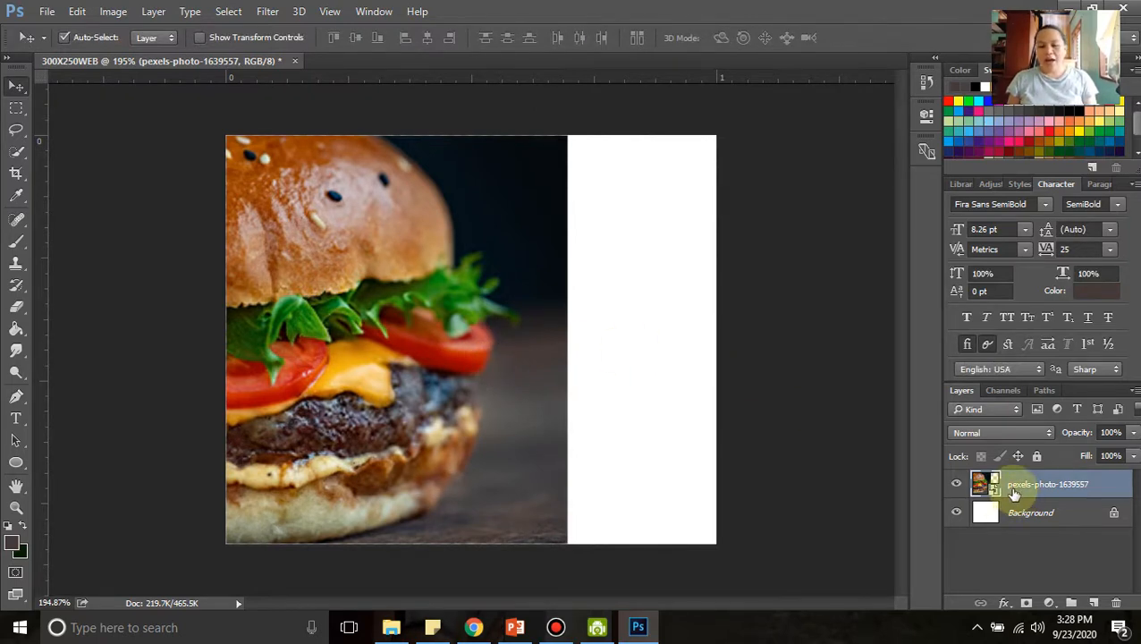
# - Rasterize the pexels-photo-1639557 layer and keep that layer selected
pyautogui.click(47, 12)
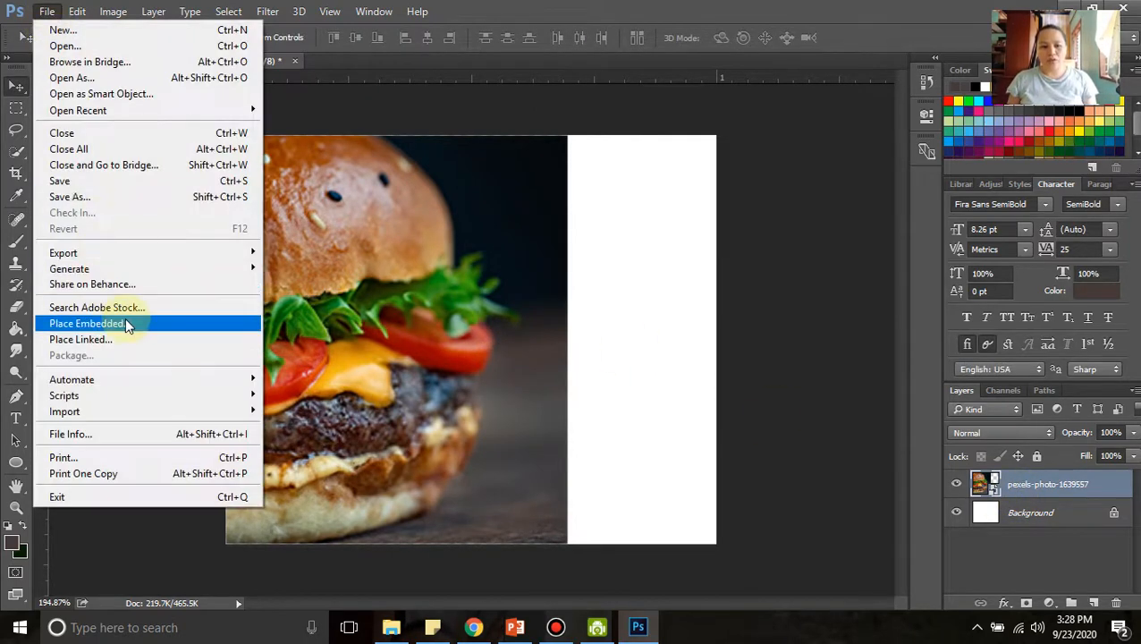
pyautogui.click(1001, 478)
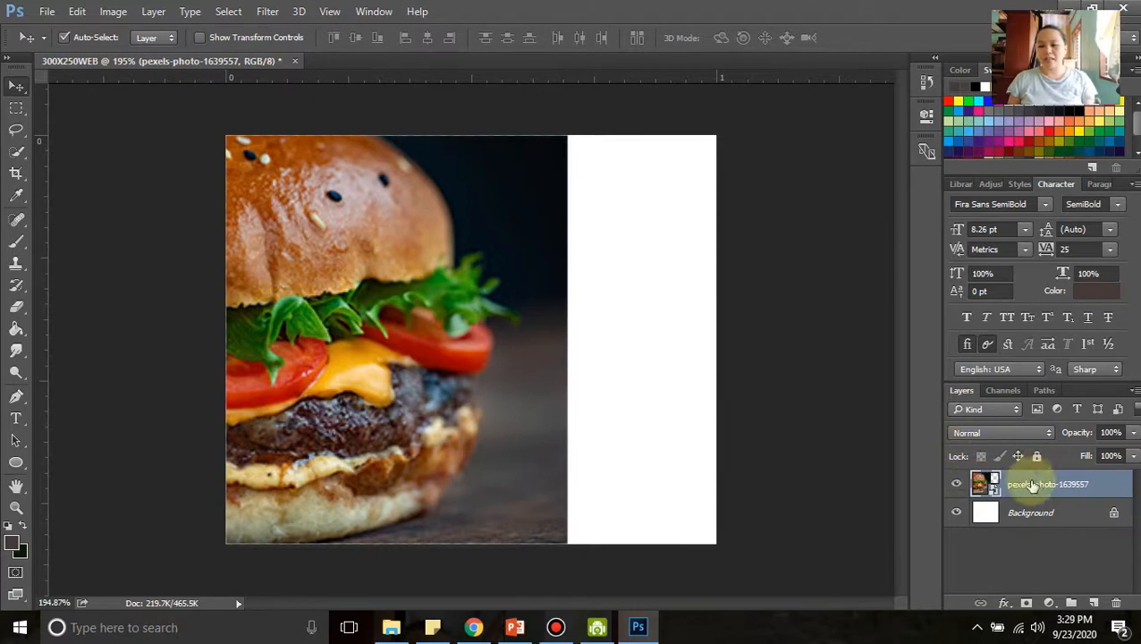
pyautogui.rightClick(997, 496)
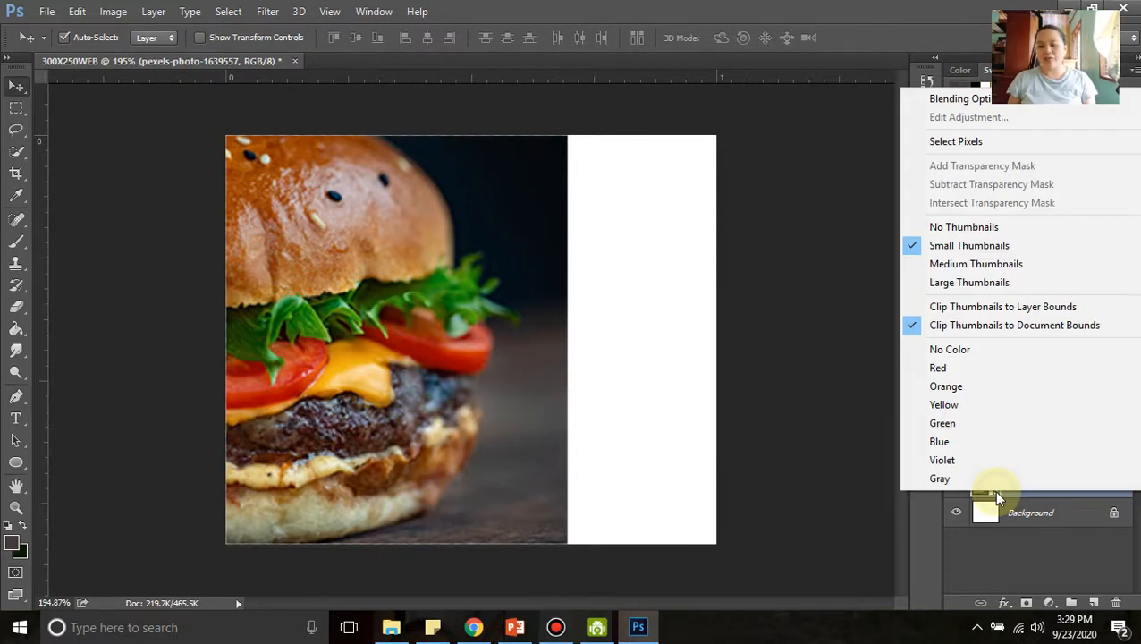
pyautogui.click(1048, 497)
pyautogui.rightClick(1044, 490)
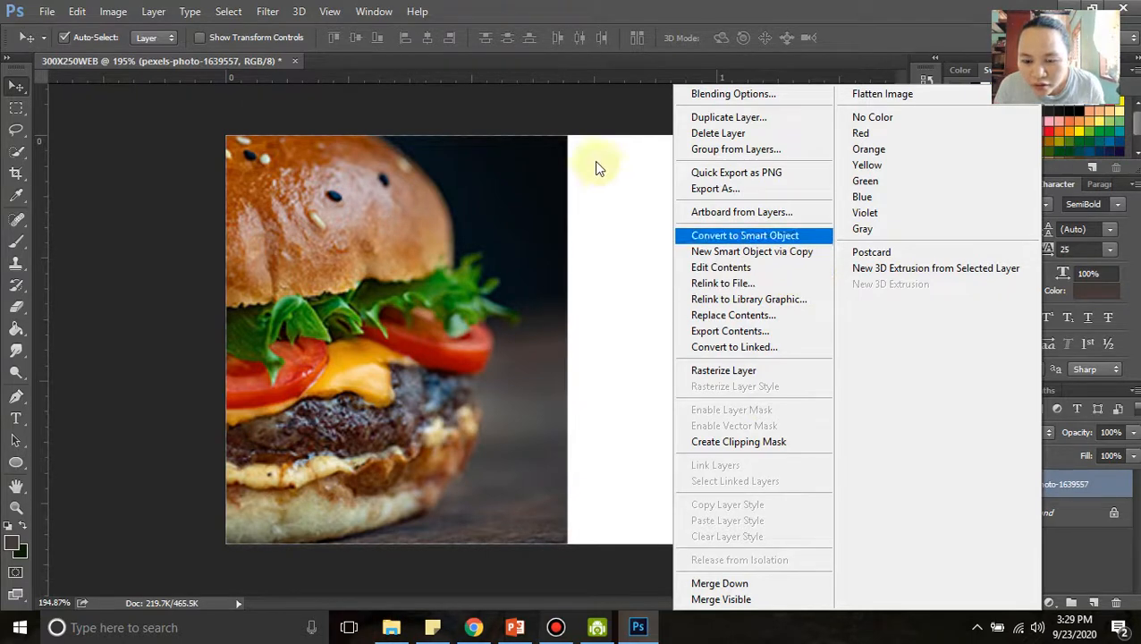
pyautogui.click(737, 374)
pyautogui.click(1036, 529)
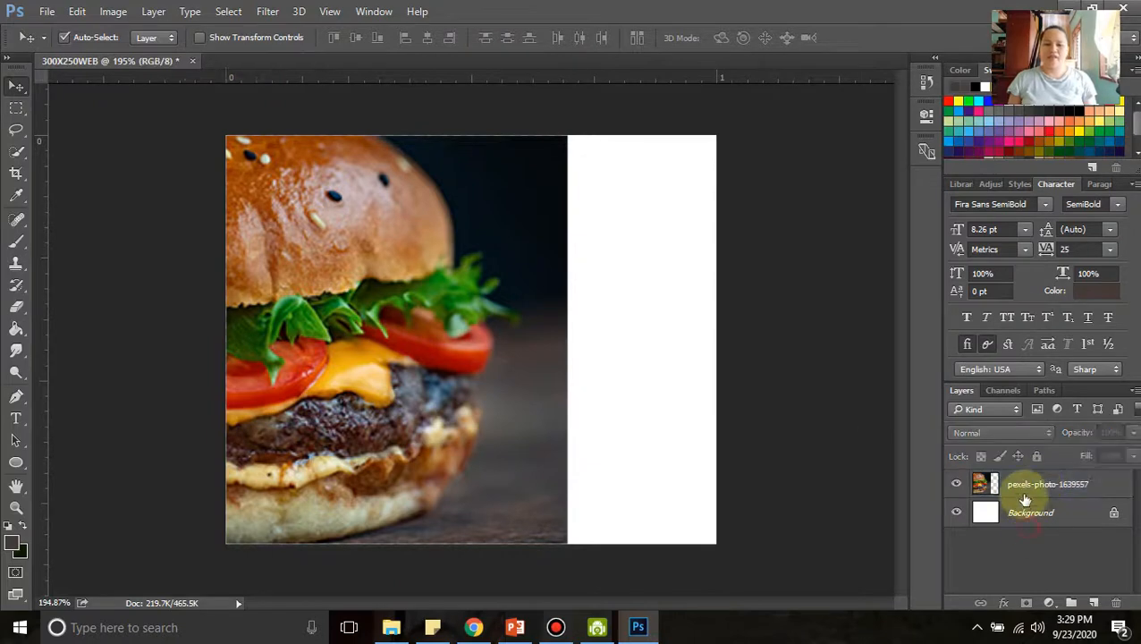
pyautogui.click(1024, 488)
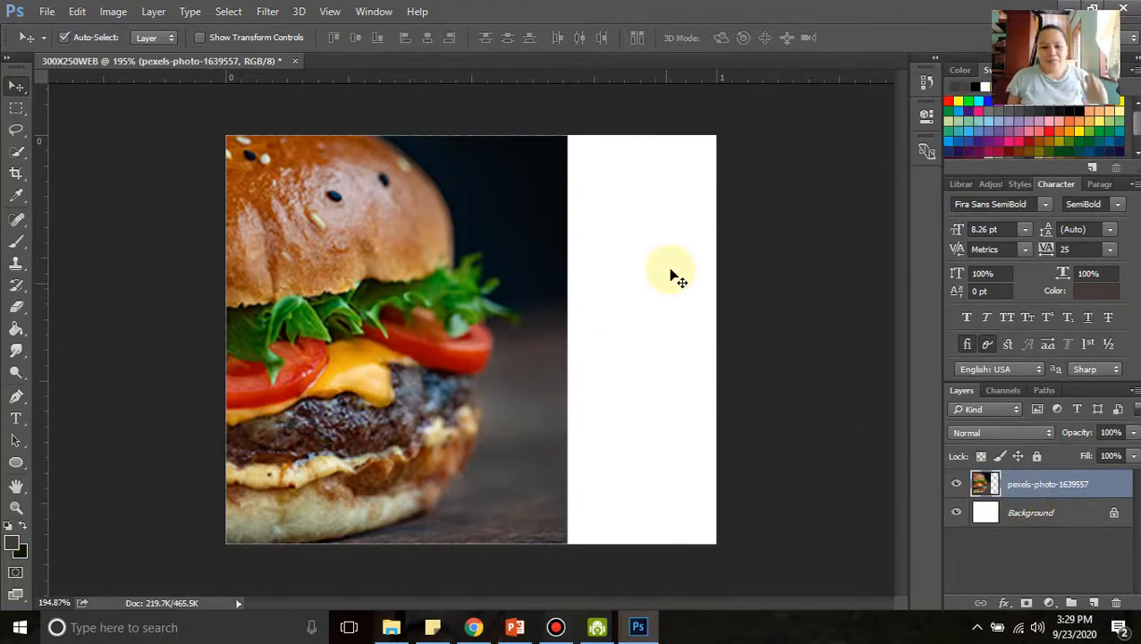
# - Sample a dark grey from the burger photo's right edge and fill the Background layer with it using the Paint Bucket
pyautogui.click(1059, 513)
pyautogui.click(1048, 480)
pyautogui.click(1052, 517)
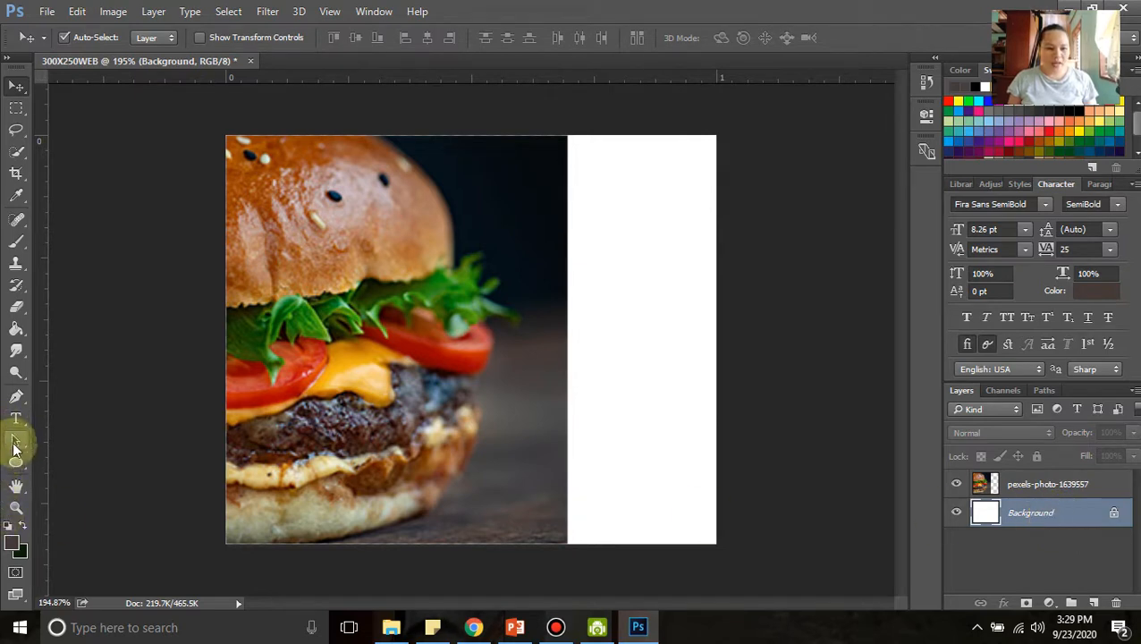
pyautogui.click(16, 196)
pyautogui.moveTo(586, 357); pyautogui.dragTo(543, 378)
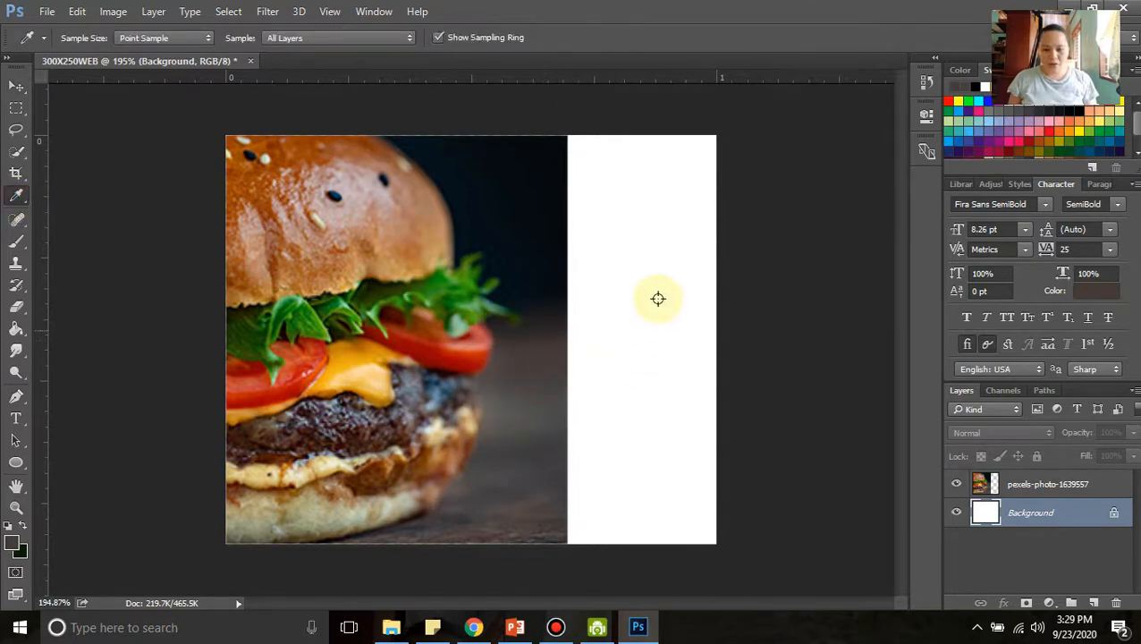
pyautogui.click(543, 374)
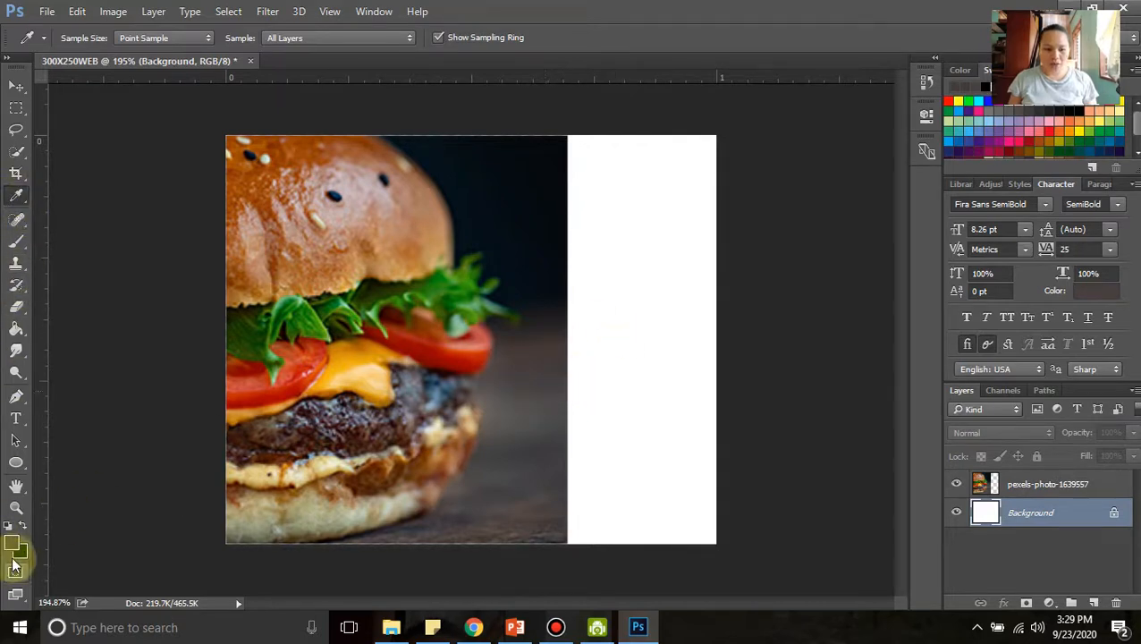
pyautogui.click(540, 161)
pyautogui.click(543, 408)
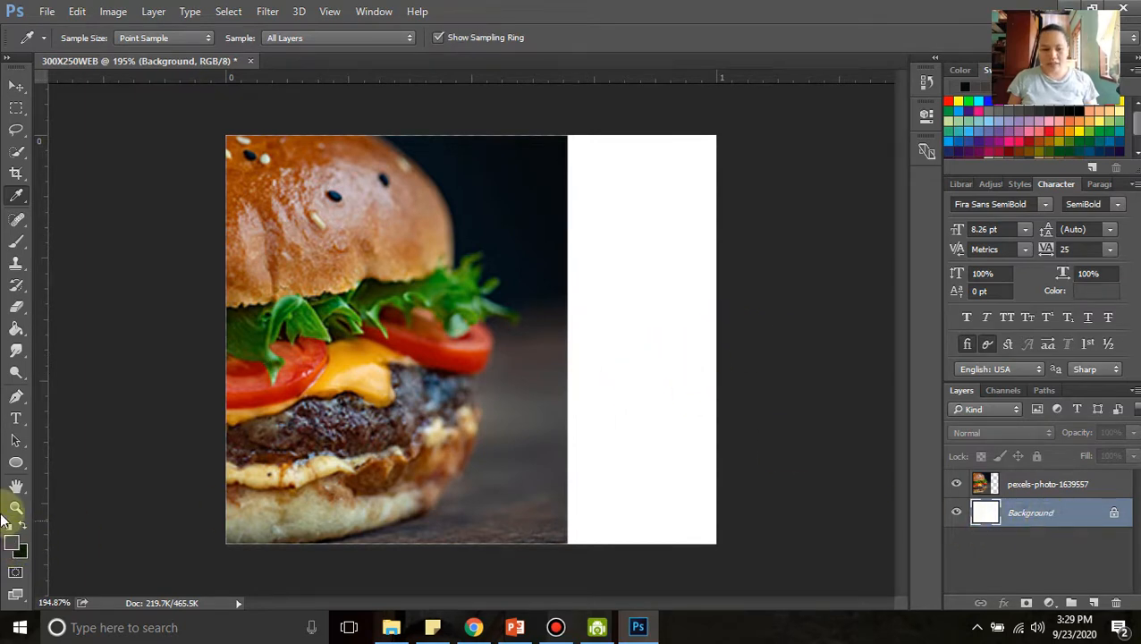
pyautogui.click(17, 330)
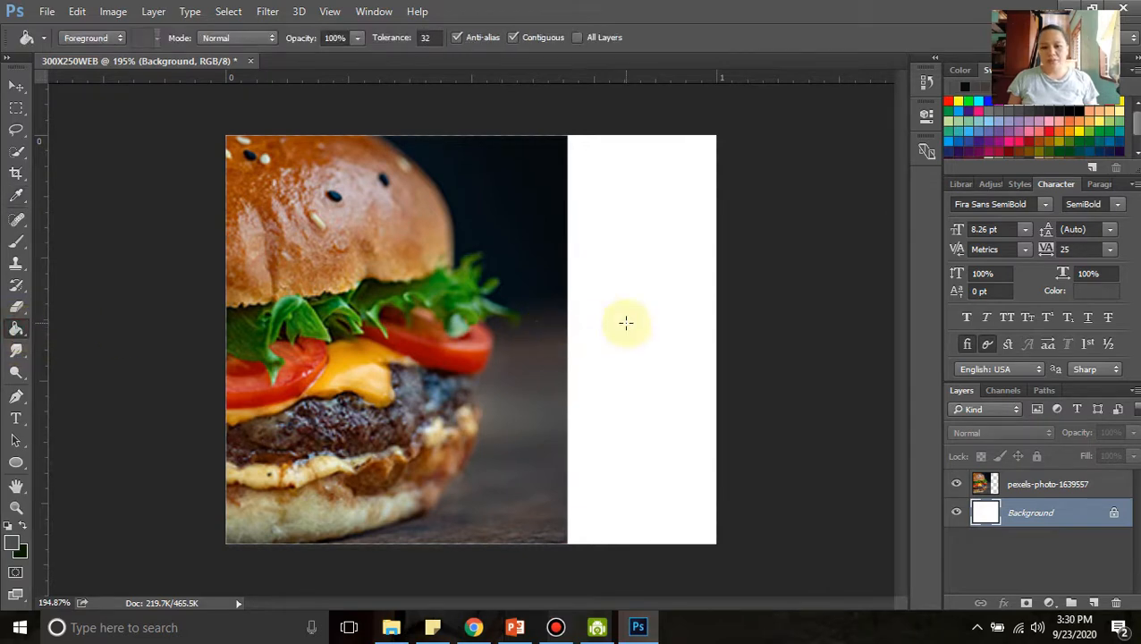
pyautogui.click(626, 327)
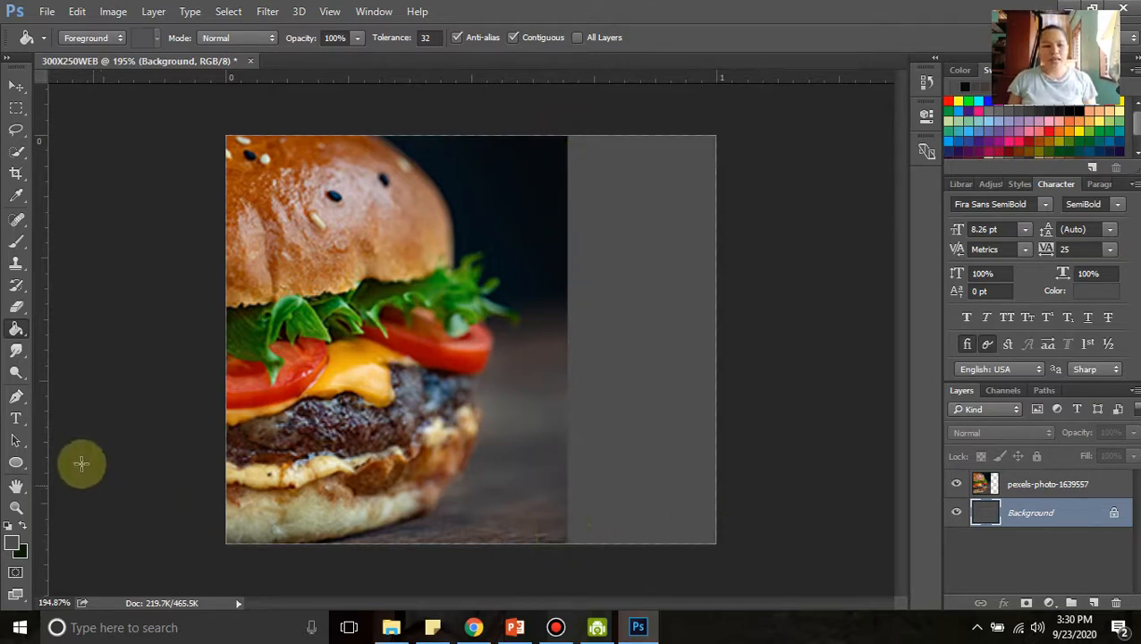
# - Smudge the pexels-photo-1639557 layer's right edge across the plain grey area to the canvas's right border, using a 50 px brush at 50% strength
pyautogui.click(16, 350)
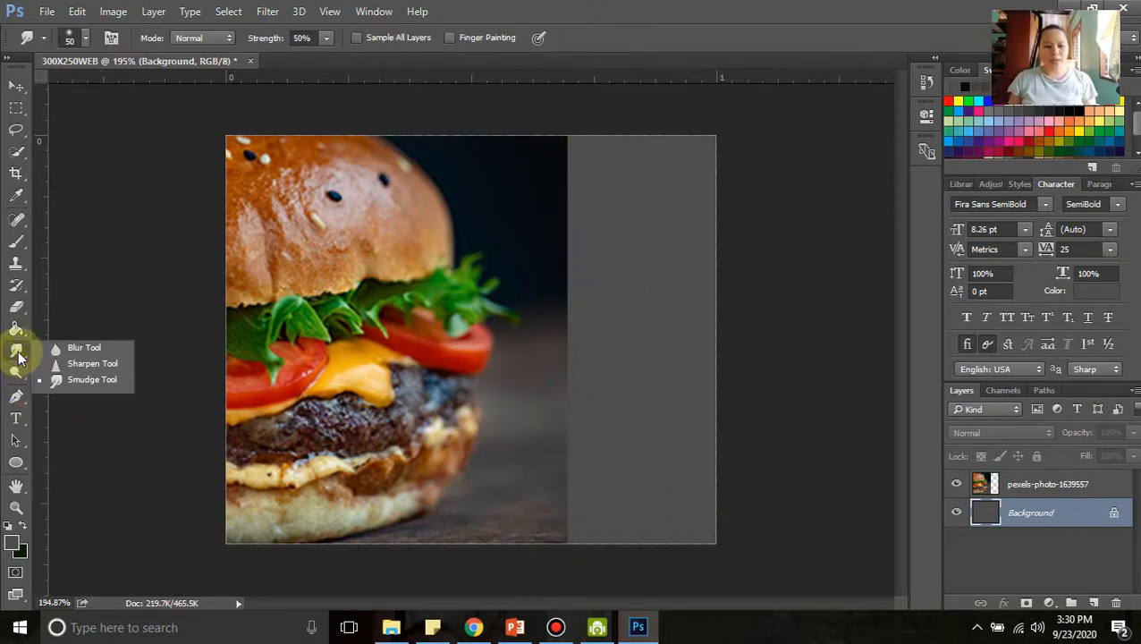
pyautogui.click(104, 380)
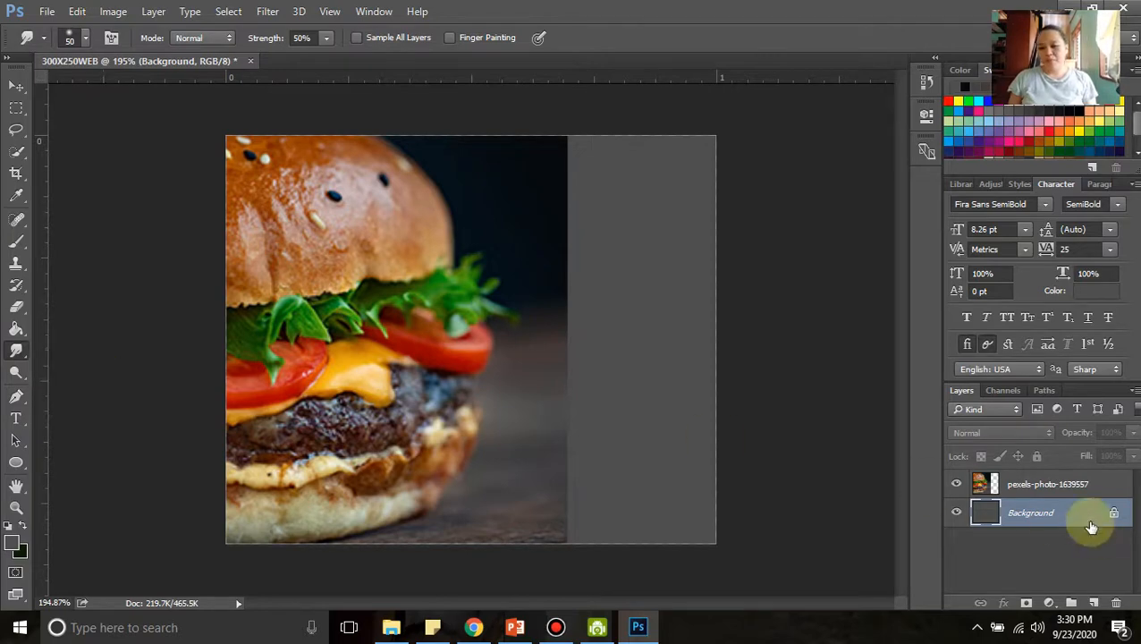
pyautogui.click(1036, 484)
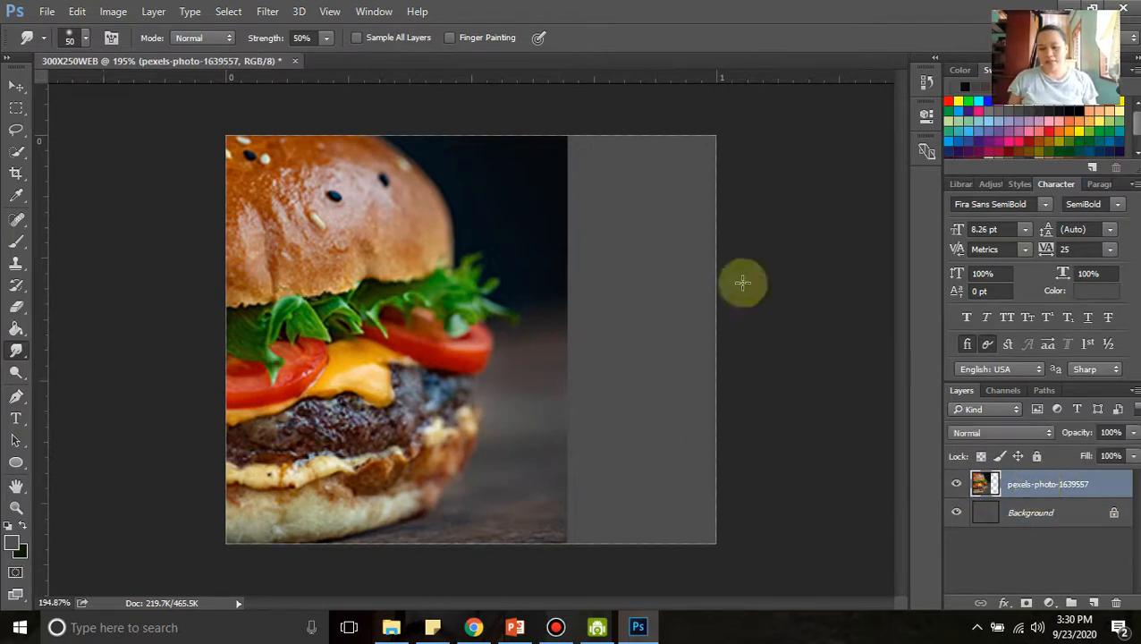
pyautogui.press('p')
pyautogui.rightClick(560, 187)
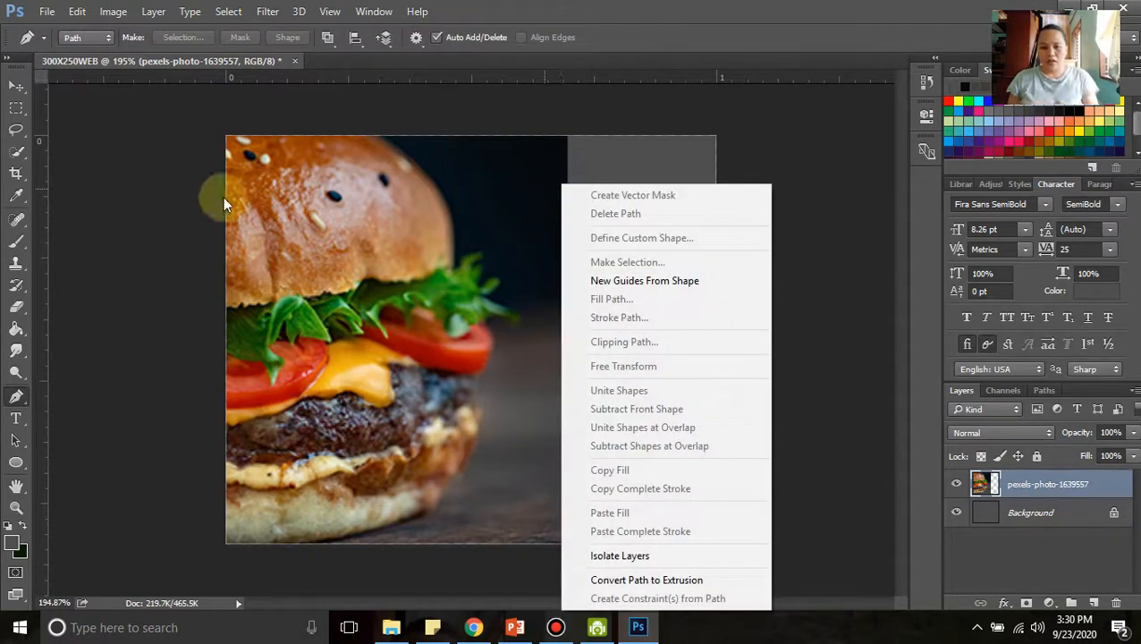
pyautogui.click(17, 350)
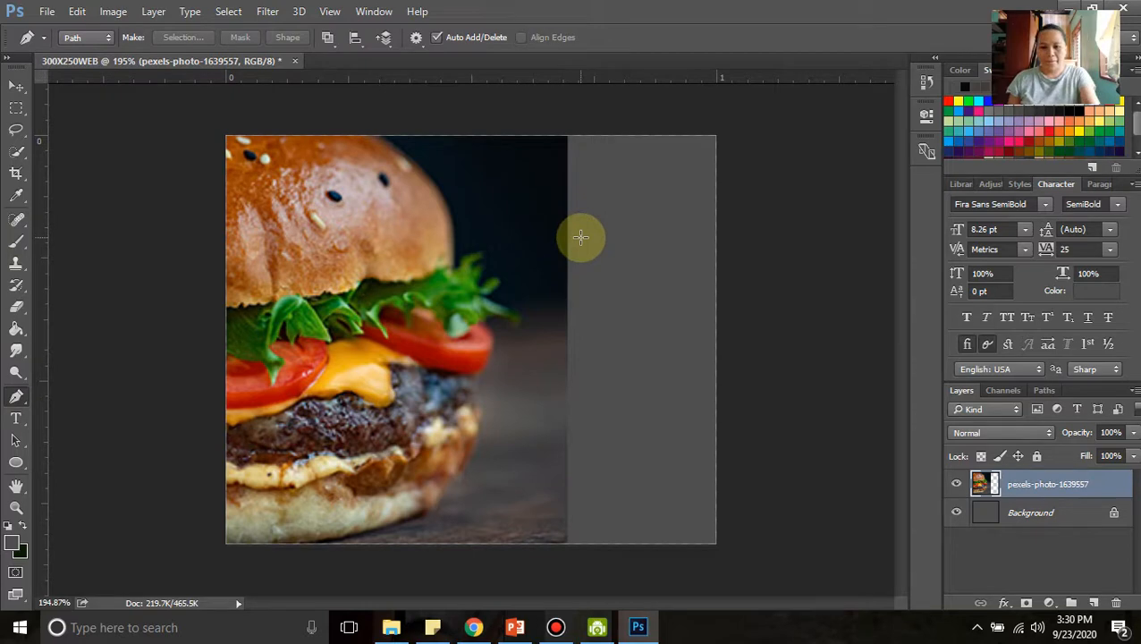
pyautogui.click(16, 353)
pyautogui.click(90, 379)
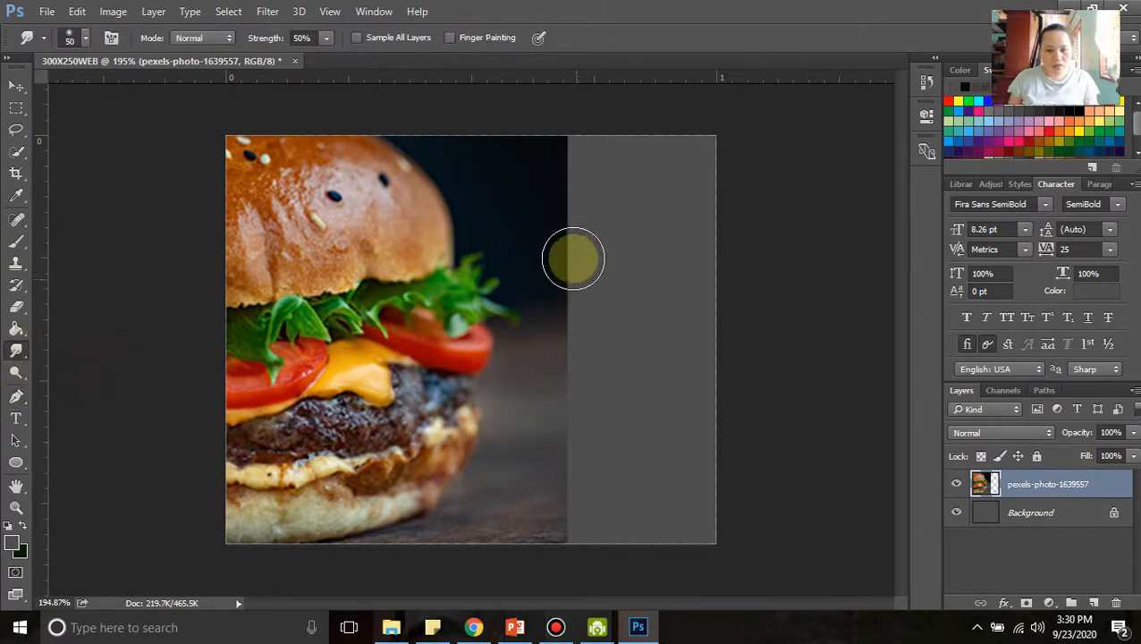
pyautogui.moveTo(565, 167)
pyautogui.mouseDown()
pyautogui.moveTo(705, 159)
pyautogui.moveTo(561, 185)
pyautogui.moveTo(749, 187)
pyautogui.moveTo(576, 166)
pyautogui.moveTo(702, 165)
pyautogui.moveTo(528, 154)
pyautogui.moveTo(717, 150)
pyautogui.moveTo(508, 204)
pyautogui.moveTo(706, 212)
pyautogui.moveTo(621, 182)
pyautogui.moveTo(611, 152)
pyautogui.moveTo(733, 150)
pyautogui.moveTo(540, 241)
pyautogui.moveTo(535, 259)
pyautogui.moveTo(679, 262)
pyautogui.moveTo(572, 282)
pyautogui.moveTo(622, 285)
pyautogui.moveTo(576, 311)
pyautogui.moveTo(607, 330)
pyautogui.moveTo(563, 345)
pyautogui.moveTo(610, 351)
pyautogui.moveTo(561, 405)
pyautogui.moveTo(606, 425)
pyautogui.moveTo(597, 455)
pyautogui.moveTo(551, 496)
pyautogui.moveTo(587, 510)
pyautogui.moveTo(557, 545)
pyautogui.moveTo(830, 547)
pyautogui.moveTo(567, 482)
pyautogui.moveTo(712, 476)
pyautogui.moveTo(554, 439)
pyautogui.moveTo(666, 449)
pyautogui.moveTo(639, 530)
pyautogui.moveTo(712, 476)
pyautogui.moveTo(623, 433)
pyautogui.moveTo(569, 362)
pyautogui.moveTo(688, 343)
pyautogui.moveTo(606, 292)
pyautogui.moveTo(658, 261)
pyautogui.moveTo(710, 258)
pyautogui.moveTo(593, 228)
pyautogui.moveTo(787, 224)
pyautogui.moveTo(625, 210)
pyautogui.moveTo(751, 204)
pyautogui.moveTo(653, 151)
pyautogui.moveTo(759, 151)
pyautogui.moveTo(641, 234)
pyautogui.moveTo(734, 235)
pyautogui.moveTo(724, 221)
pyautogui.moveTo(658, 287)
pyautogui.moveTo(765, 314)
pyautogui.moveTo(642, 323)
pyautogui.moveTo(743, 337)
pyautogui.moveTo(667, 305)
pyautogui.moveTo(701, 316)
pyautogui.moveTo(712, 262)
pyautogui.moveTo(802, 254)
pyautogui.moveTo(788, 317)
pyautogui.moveTo(706, 340)
pyautogui.moveTo(758, 367)
pyautogui.mouseUp()
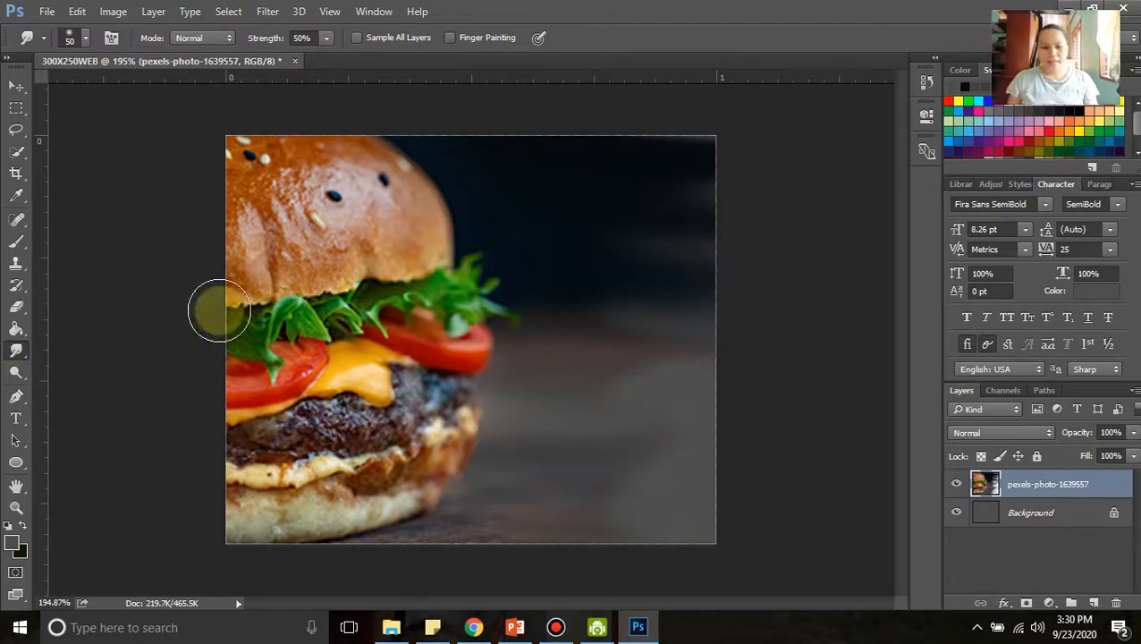
pyautogui.moveTo(619, 323); pyautogui.dragTo(772, 298)
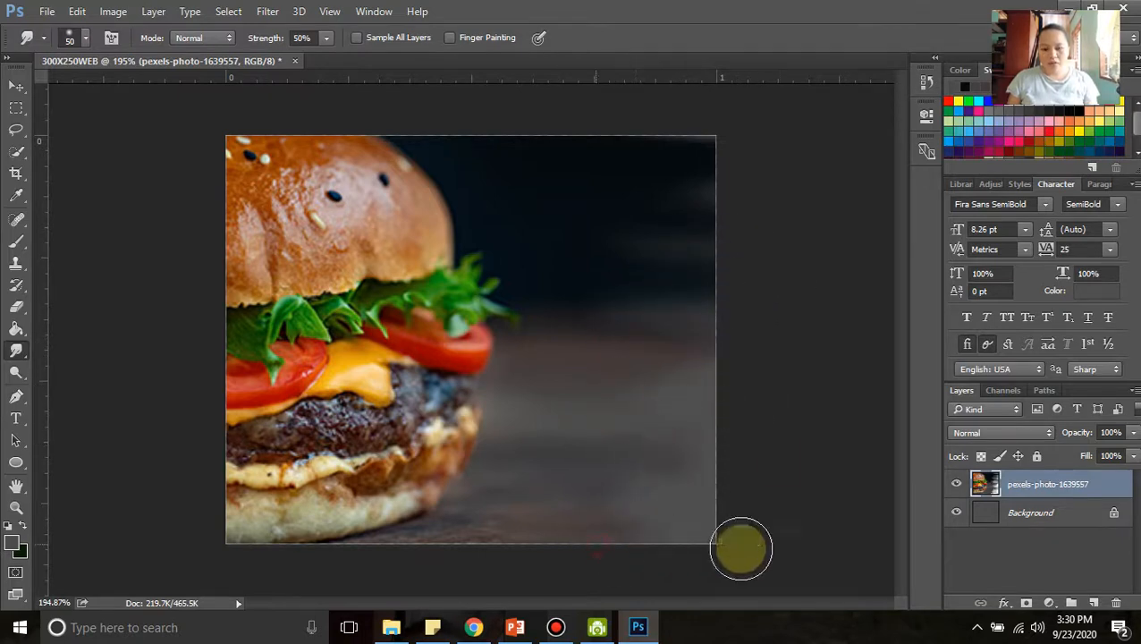
# - Switch to Chrome and look over the YouTube video How To Make A Logo in 5 Minutes - for Free and its description
pyautogui.moveTo(474, 628)
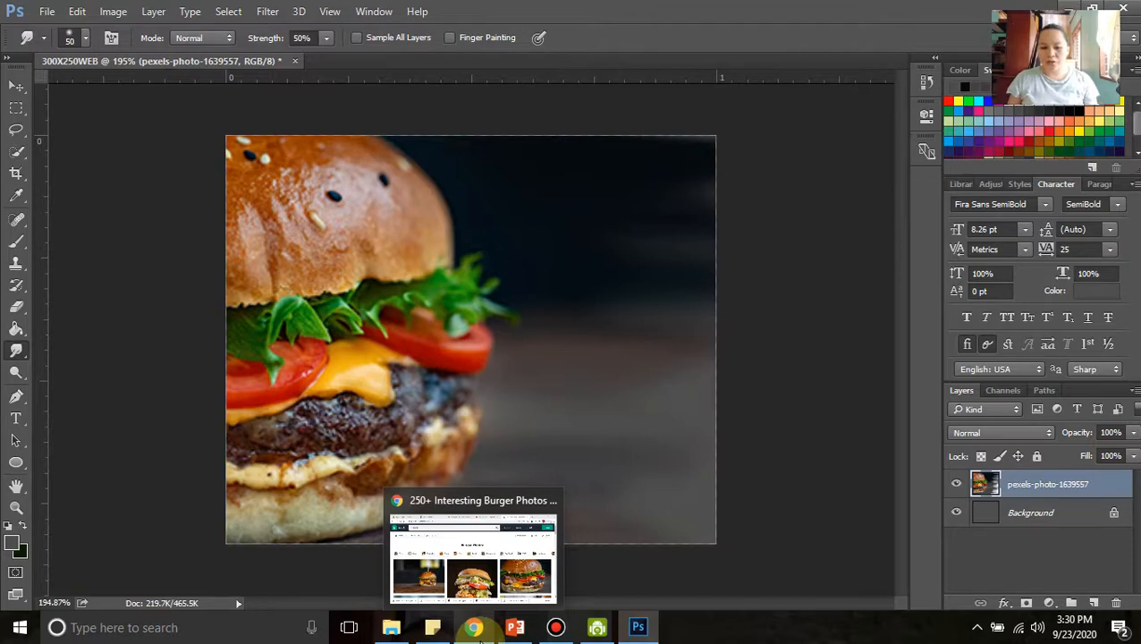
pyautogui.click(474, 628)
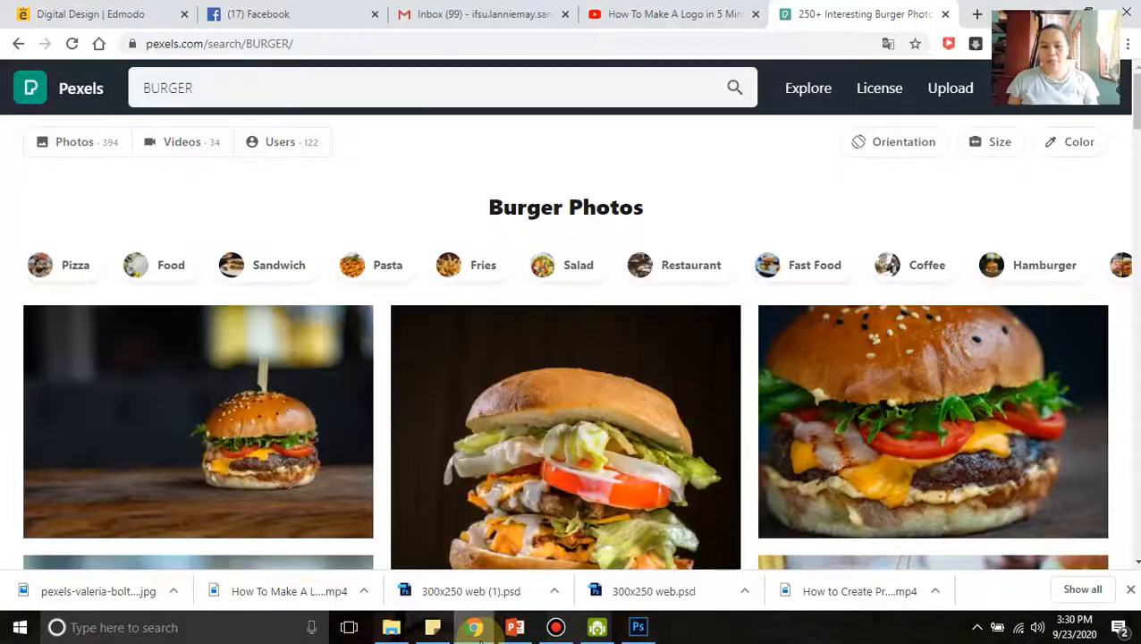
pyautogui.click(675, 16)
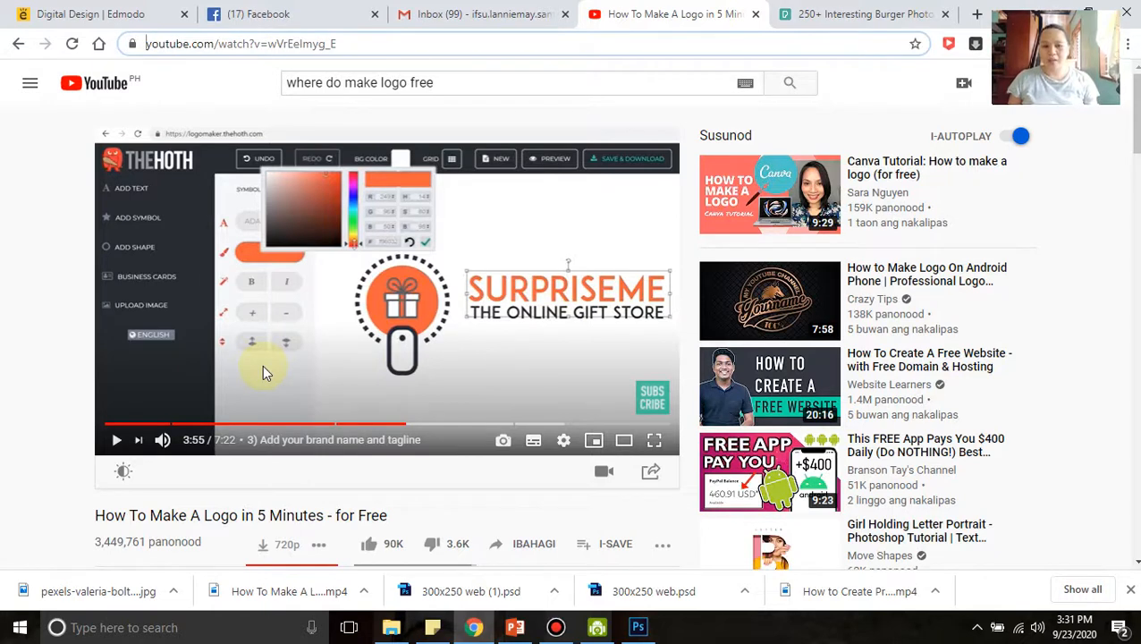
pyautogui.click(366, 43)
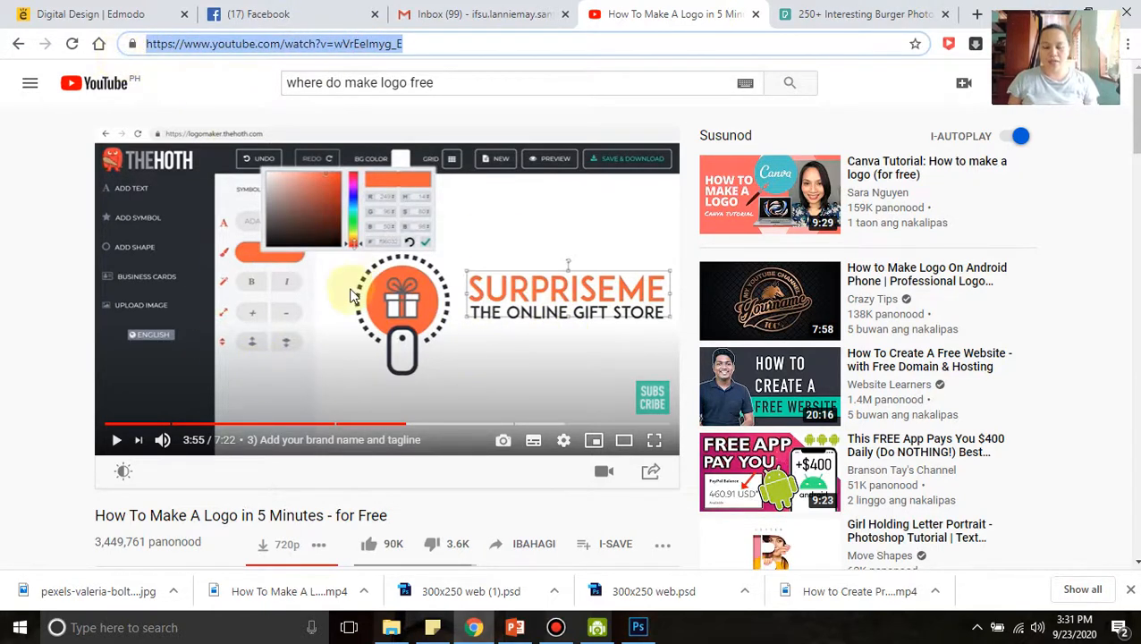
pyautogui.scroll(-4, 353, 297)
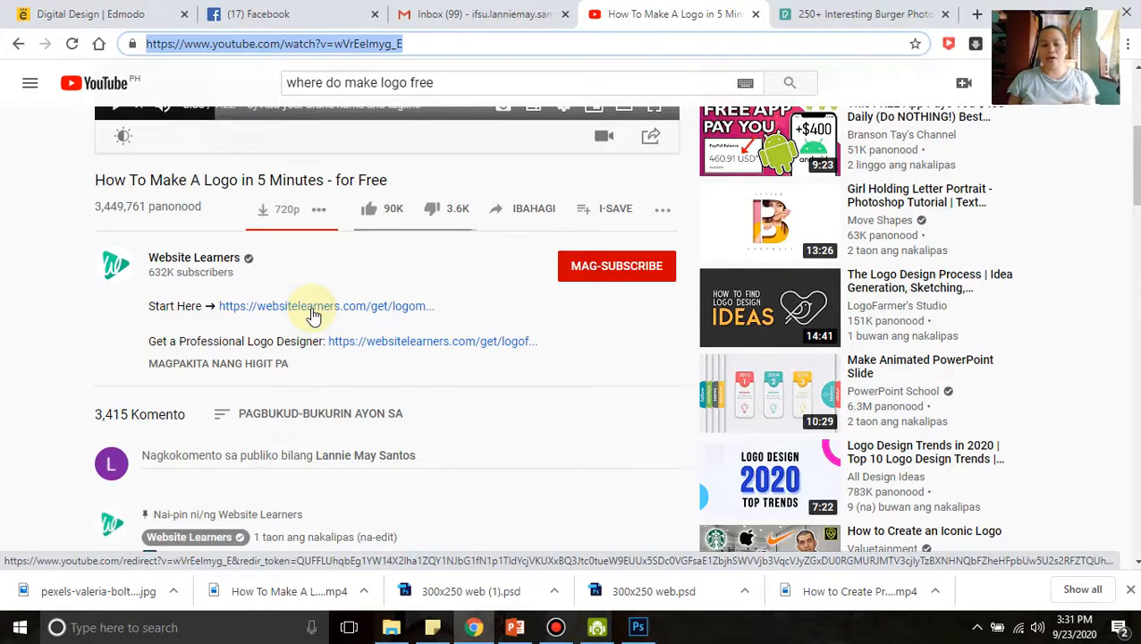
pyautogui.scroll(4, 375, 396)
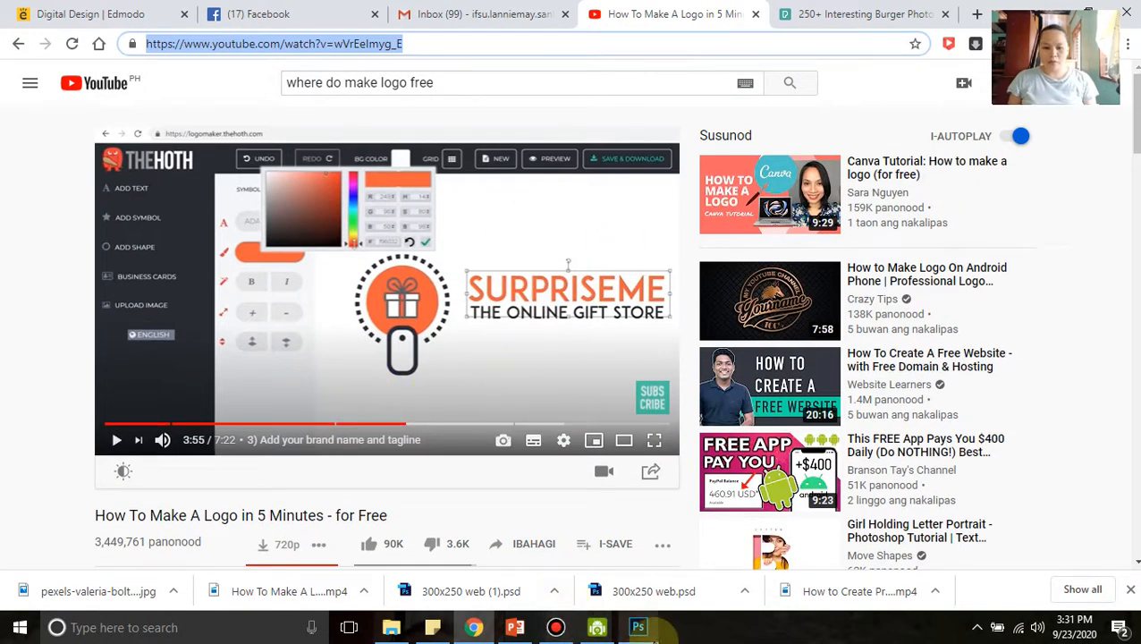
pyautogui.click(637, 626)
pyautogui.click(391, 626)
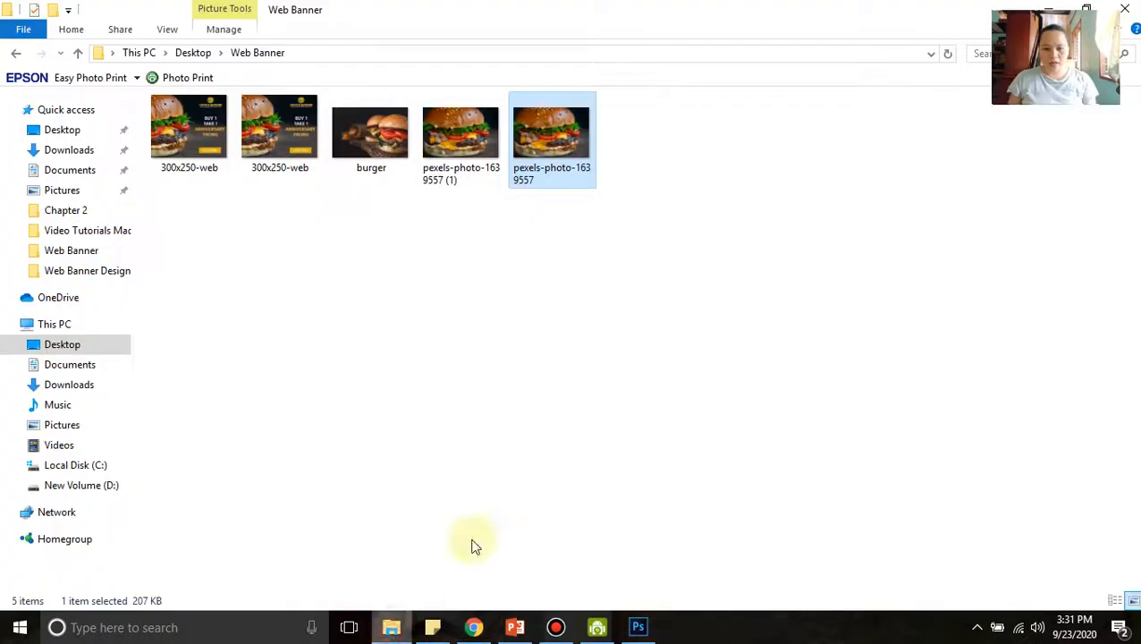
pyautogui.click(85, 384)
pyautogui.doubleClick(188, 143)
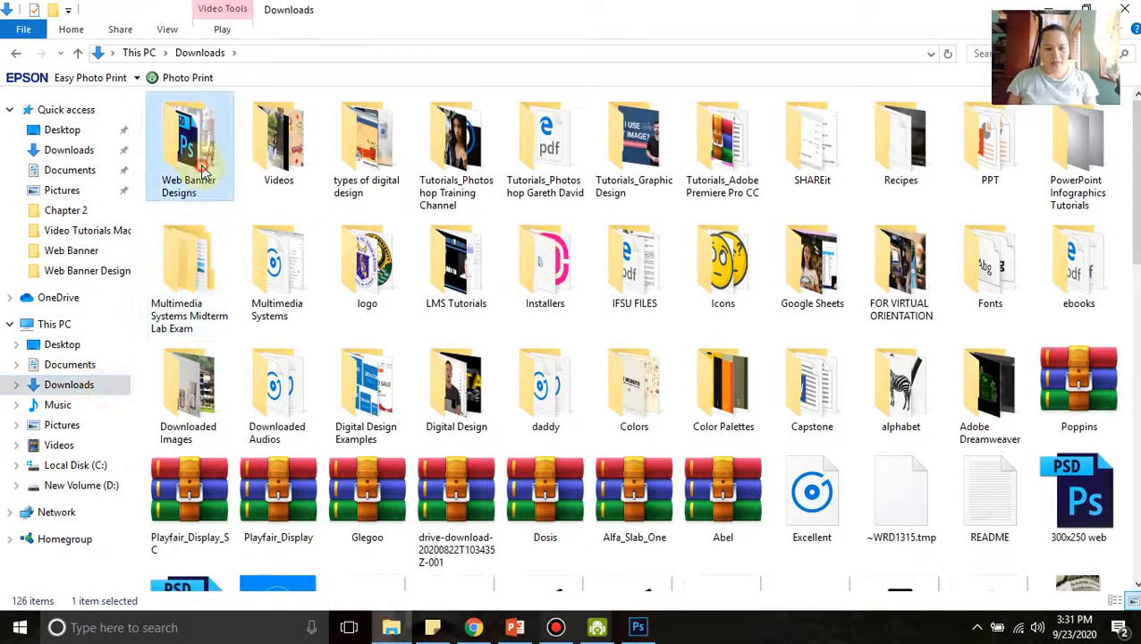
pyautogui.moveTo(190, 295)
pyautogui.mouseDown()
pyautogui.moveTo(211, 354)
pyautogui.moveTo(599, 634)
pyautogui.moveTo(630, 625)
pyautogui.moveTo(558, 198)
pyautogui.moveTo(514, 330)
pyautogui.moveTo(522, 192)
pyautogui.moveTo(471, 214)
pyautogui.mouseUp()
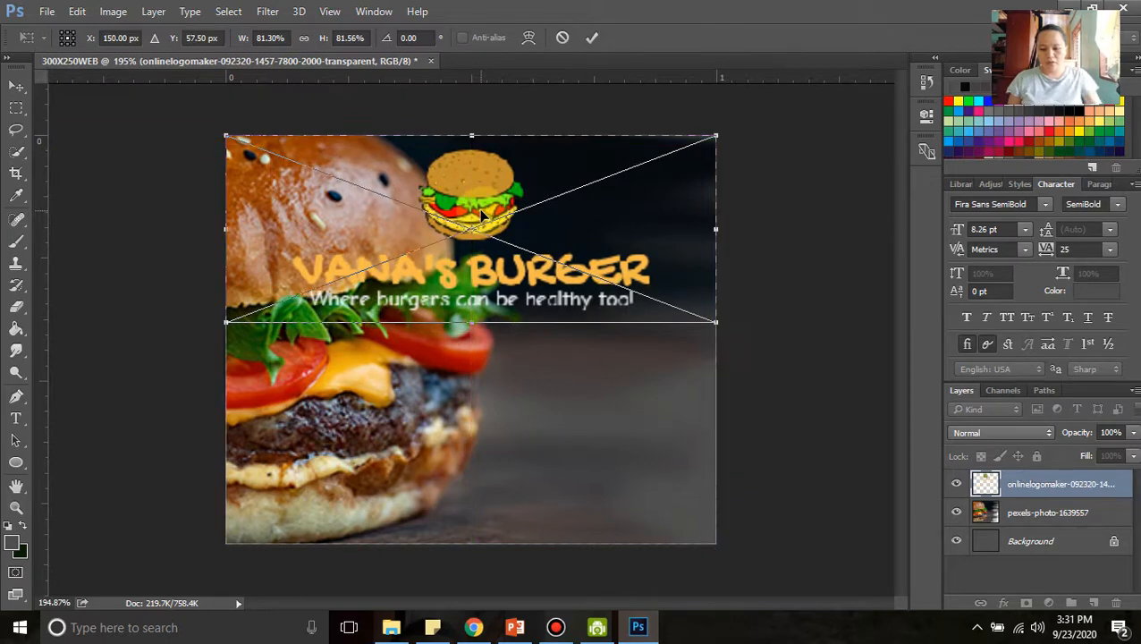
pyautogui.press('Return')
# - Scale the VANA's BURGER logo down to about 27% and move it to the dark upper-right area of the canvas
pyautogui.hotkey('ctrl', 't')
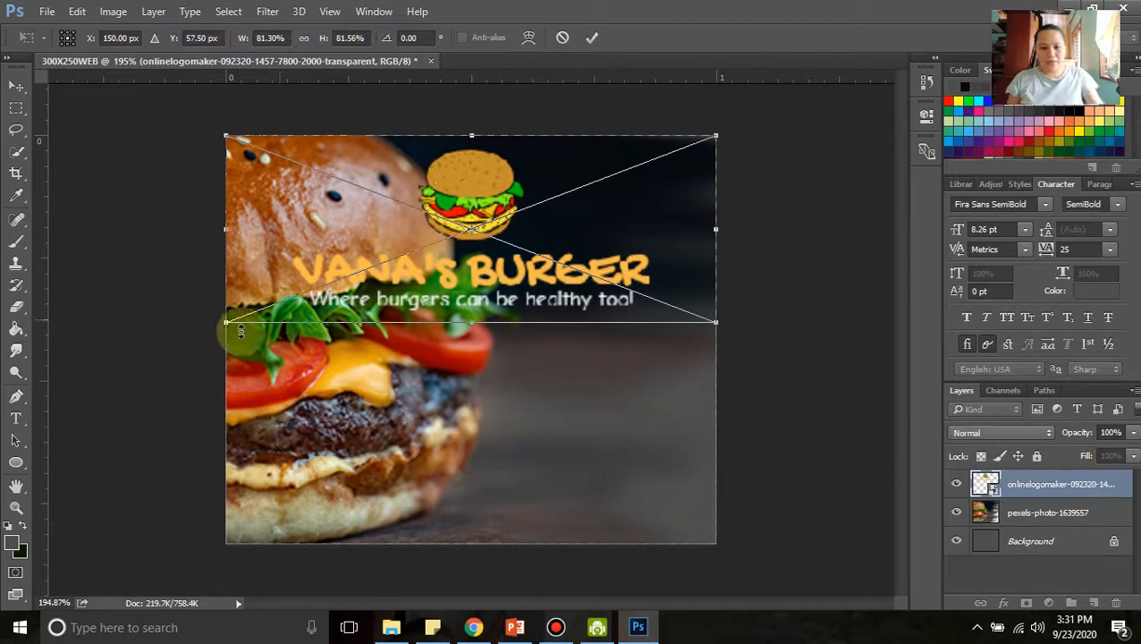
pyautogui.moveTo(225, 322); pyautogui.dragTo(386, 258)
pyautogui.press('Return')
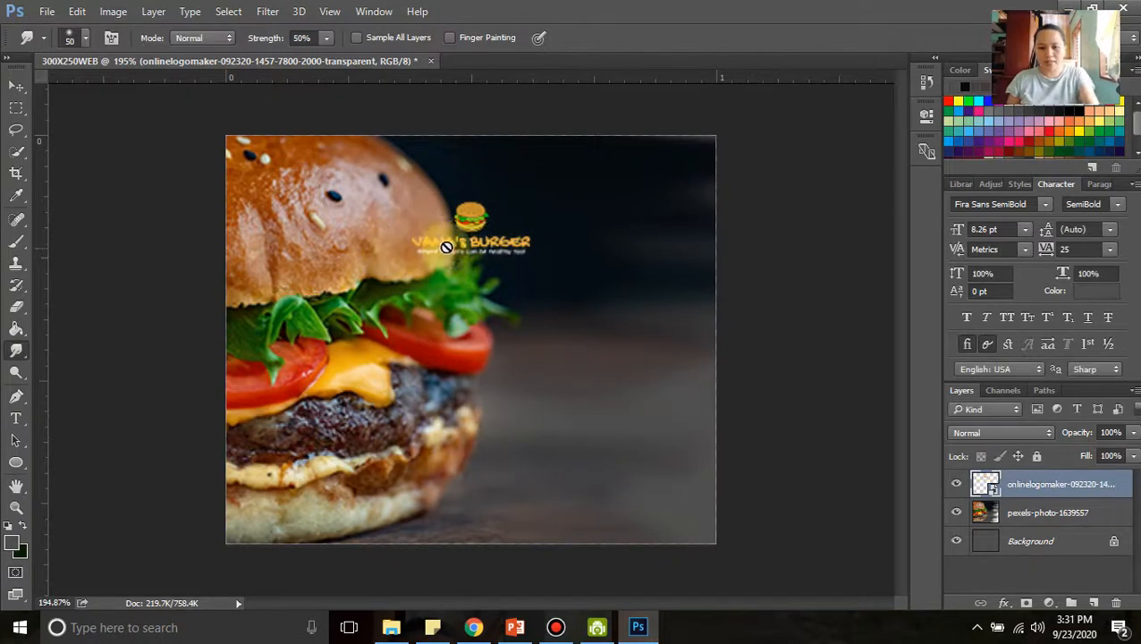
pyautogui.click(16, 86)
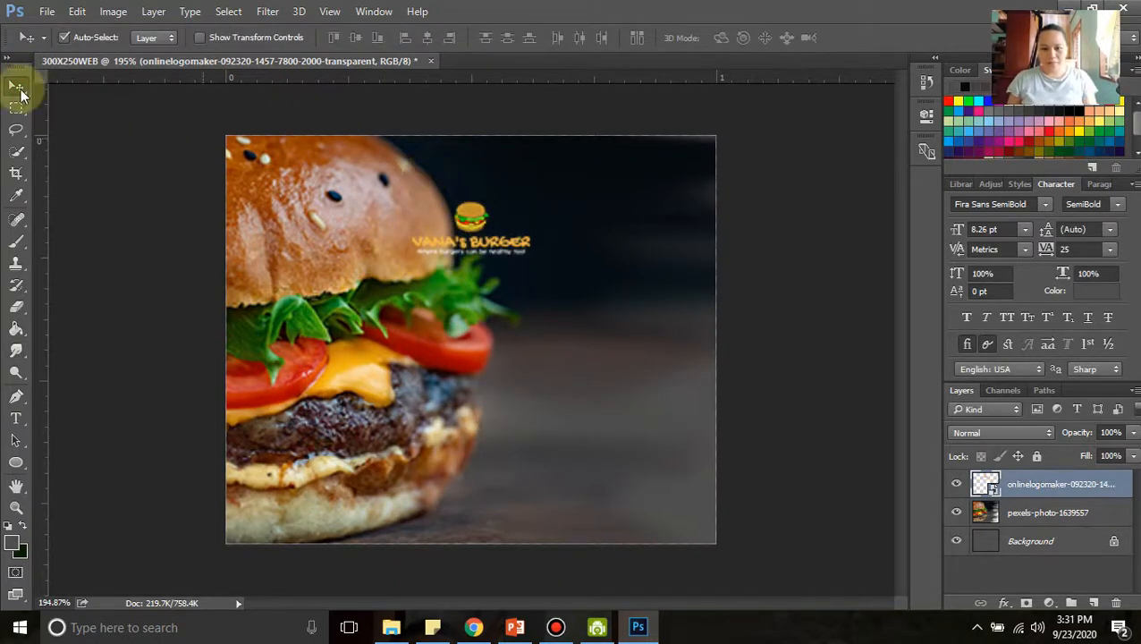
pyautogui.moveTo(602, 209); pyautogui.dragTo(606, 195)
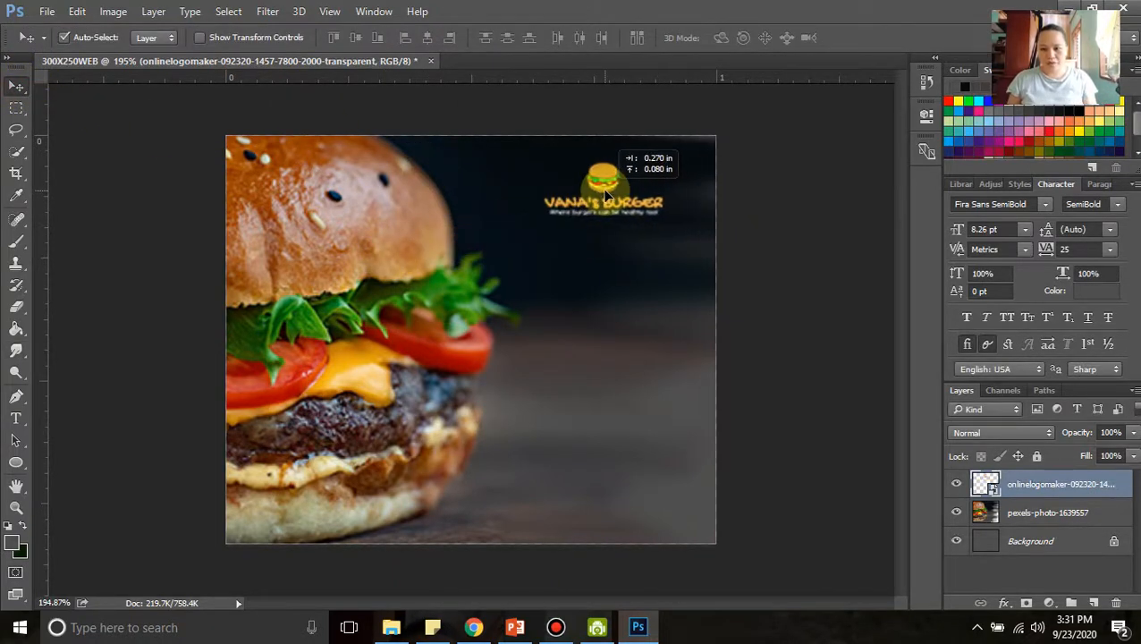
# - Enlarge the VANA's BURGER logo slightly toward both sides and move it up closer to the canvas's top edge
pyautogui.hotkey('ctrl', 't')
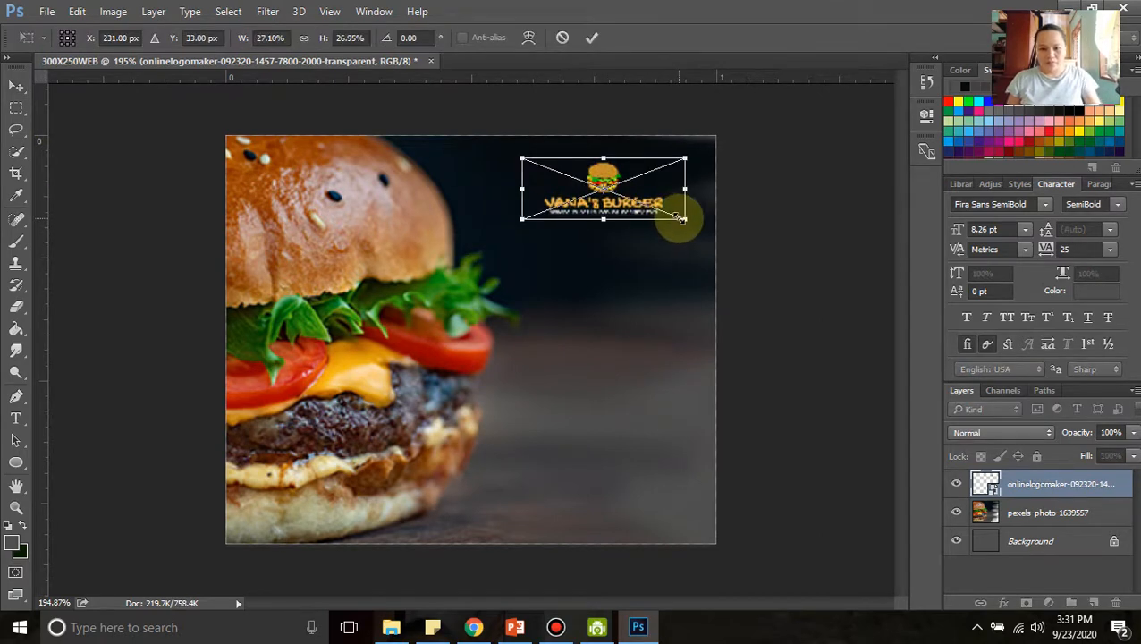
pyautogui.moveTo(683, 220); pyautogui.dragTo(698, 235)
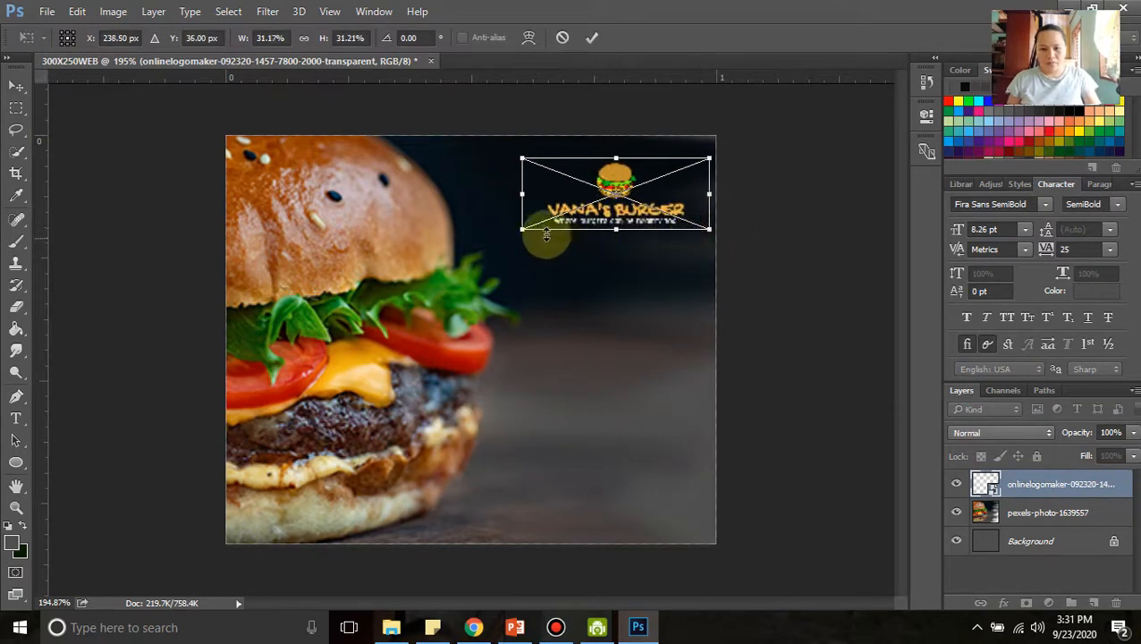
pyautogui.moveTo(518, 227); pyautogui.dragTo(483, 234)
pyautogui.press('Return')
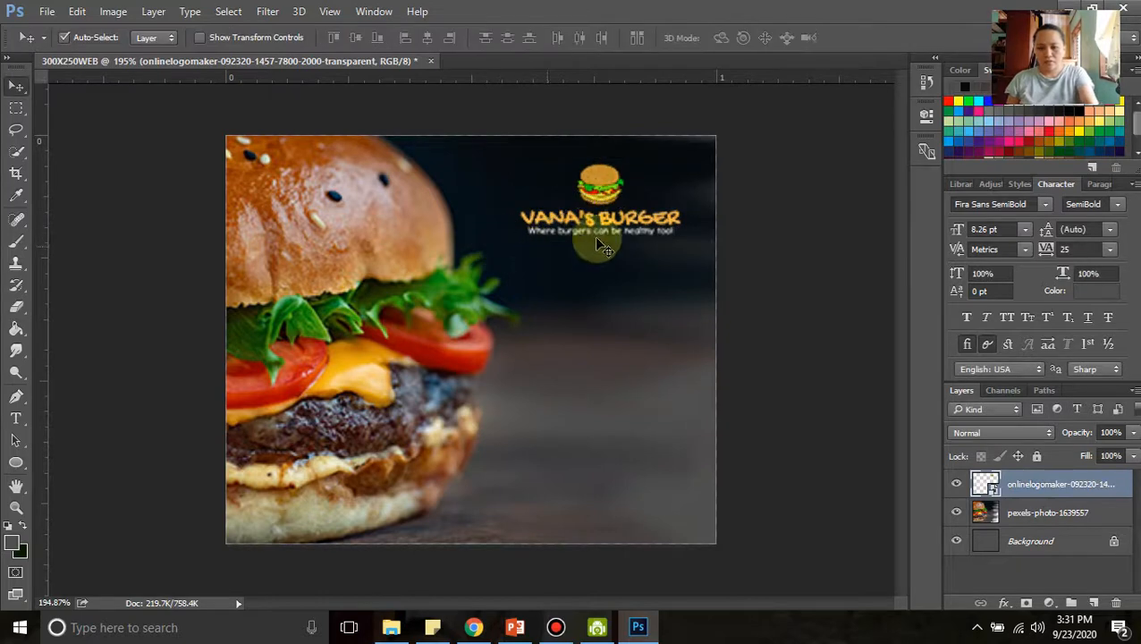
pyautogui.moveTo(592, 199); pyautogui.dragTo(587, 180)
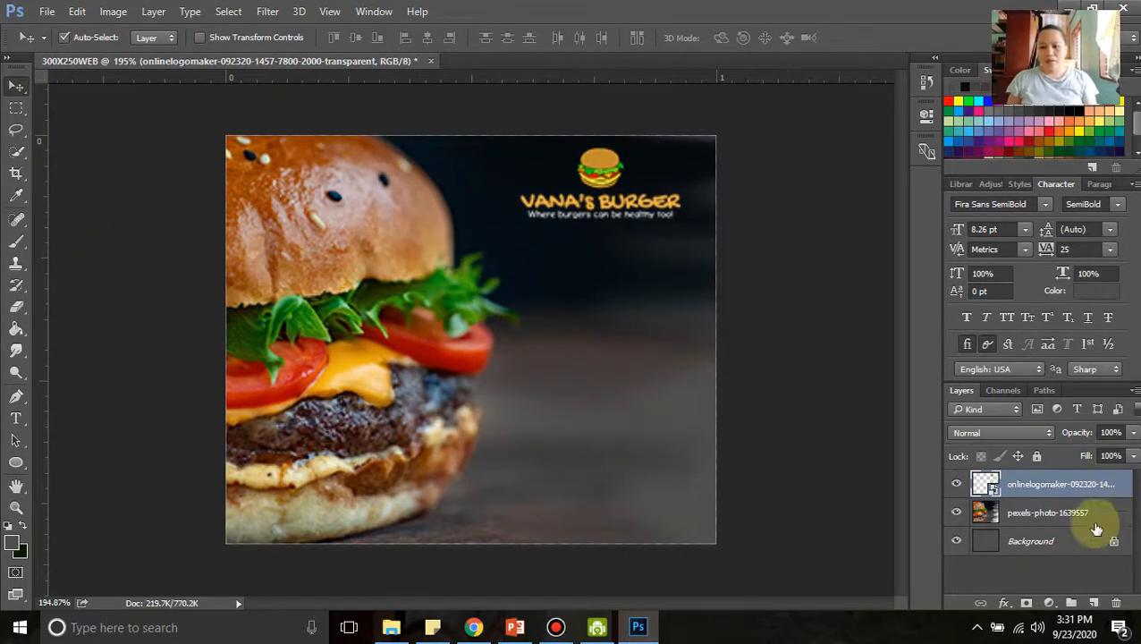
pyautogui.click(1022, 513)
pyautogui.scroll(-2, 583, 252)
pyautogui.scroll(2, 583, 253)
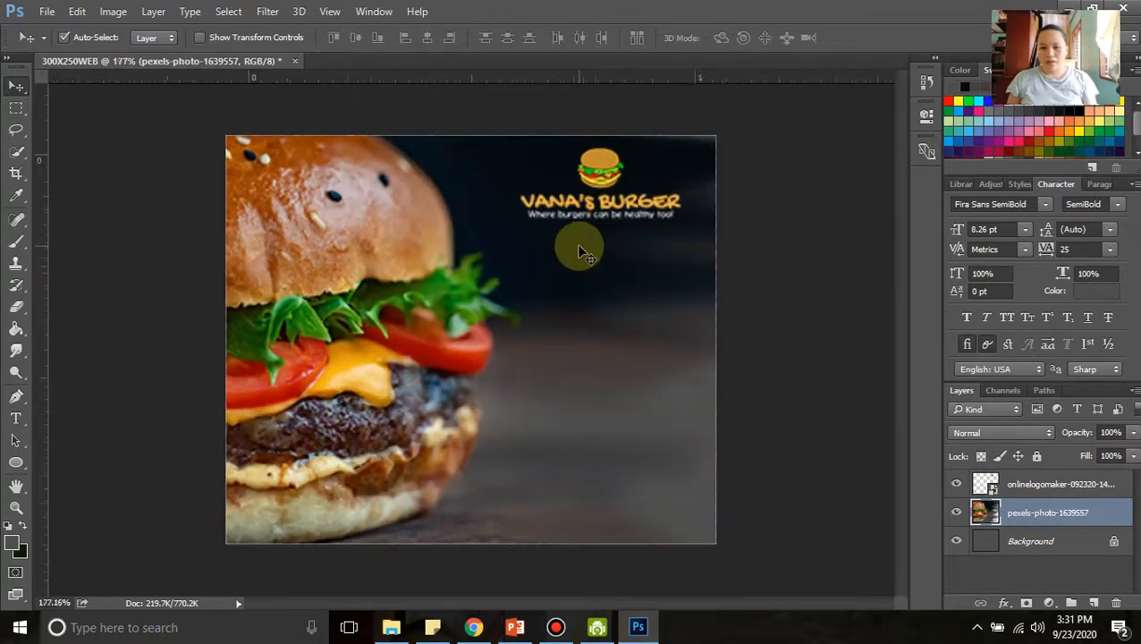
pyautogui.scroll(-3, 583, 252)
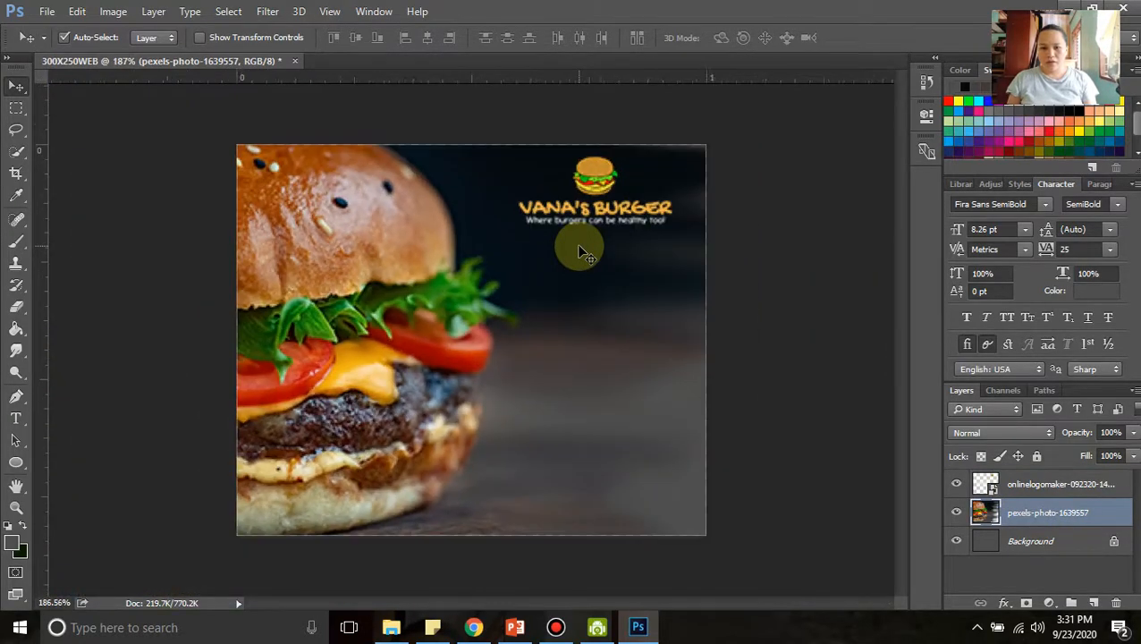
pyautogui.scroll(2, 583, 252)
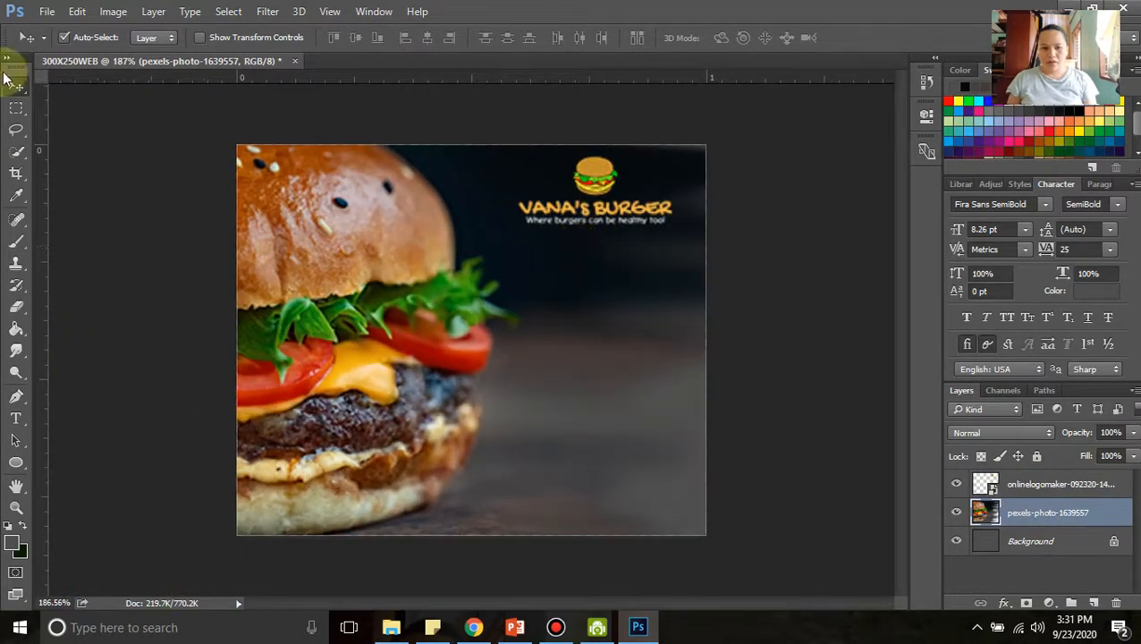
pyautogui.click(596, 183)
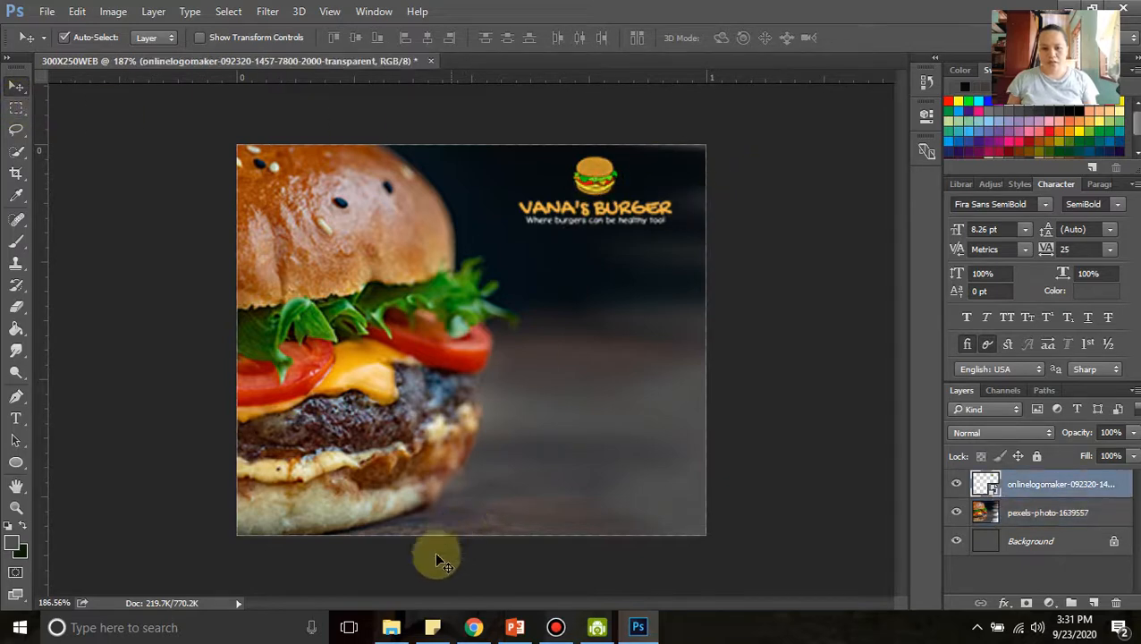
# - View the finished sample 300x250-web.gif from the Desktop's Web Banner folder as a layout reference, and return to the Photoshop banner
pyautogui.click(391, 627)
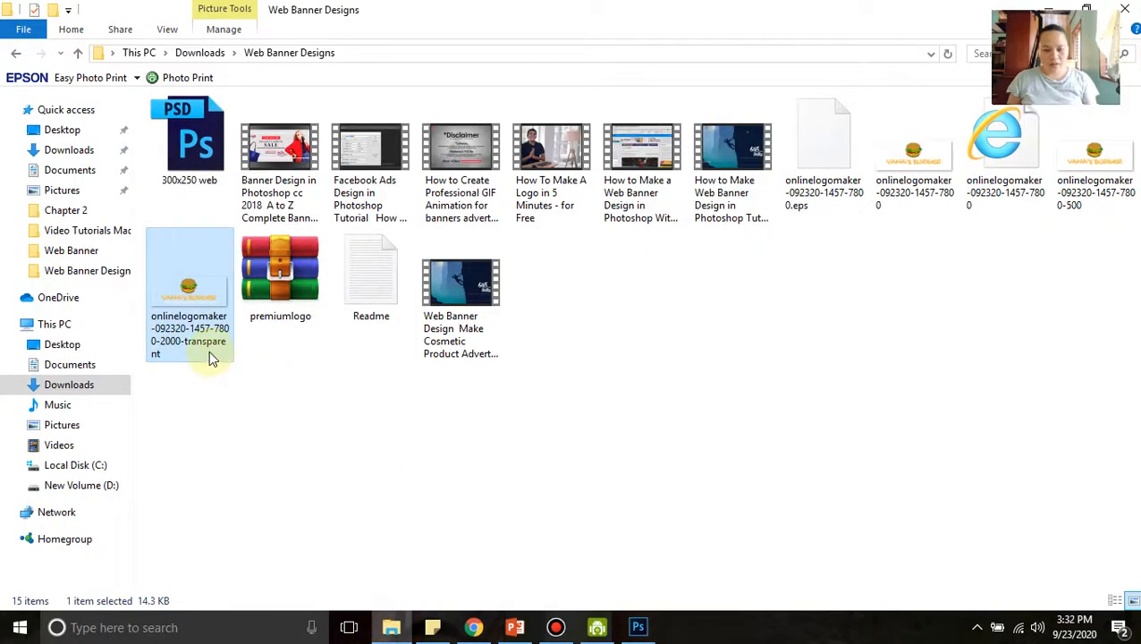
pyautogui.click(639, 627)
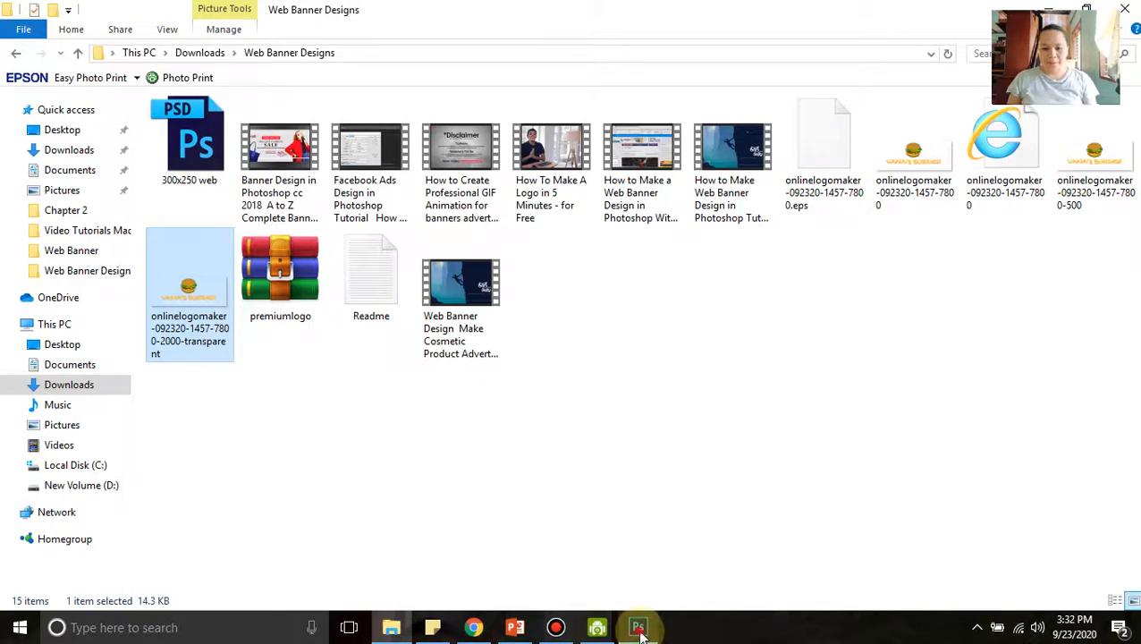
pyautogui.click(391, 627)
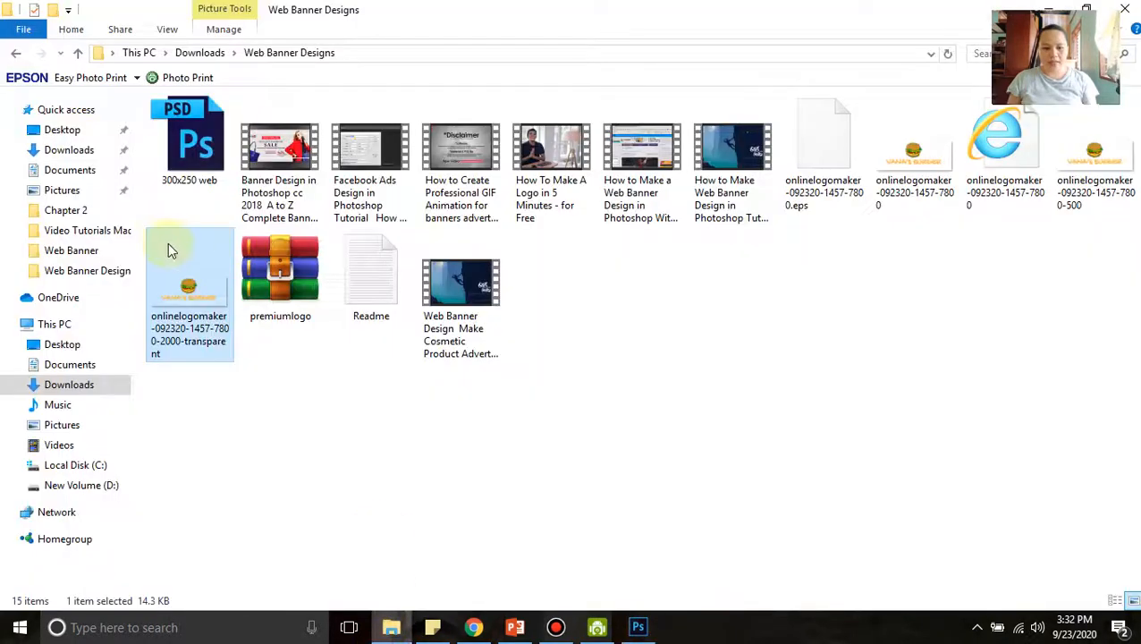
pyautogui.click(82, 134)
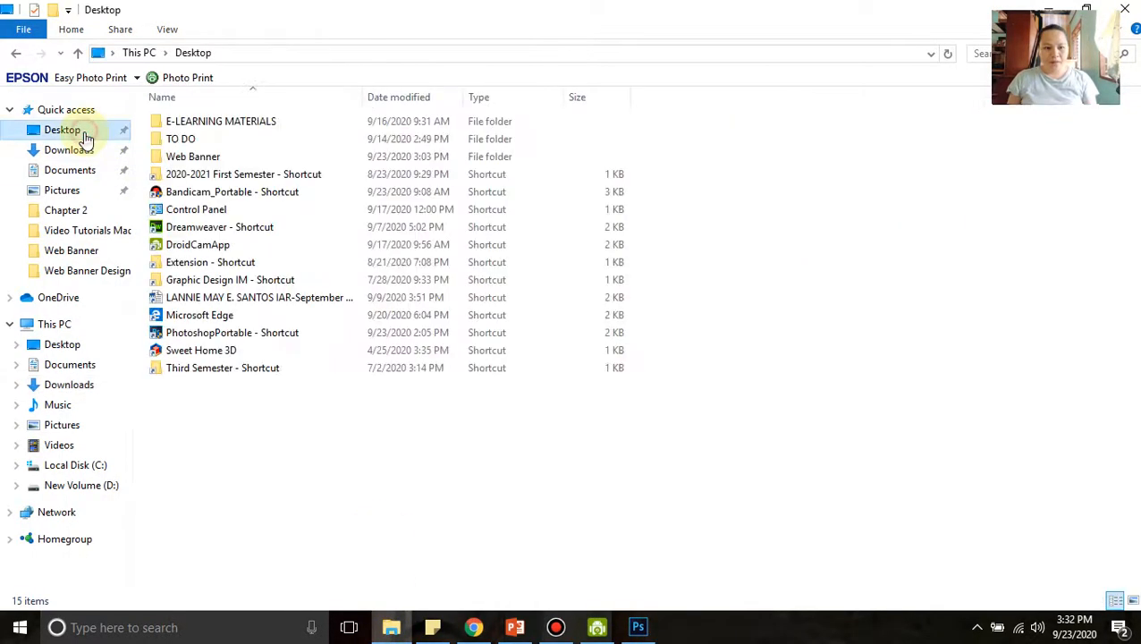
pyautogui.doubleClick(199, 155)
pyautogui.doubleClick(204, 147)
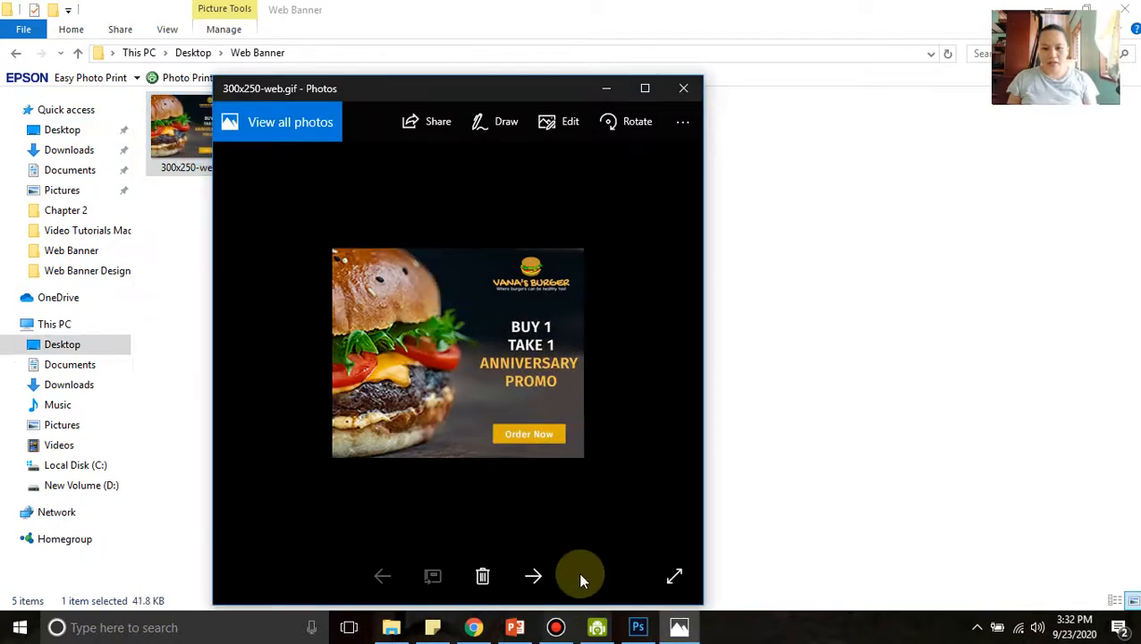
pyautogui.click(637, 626)
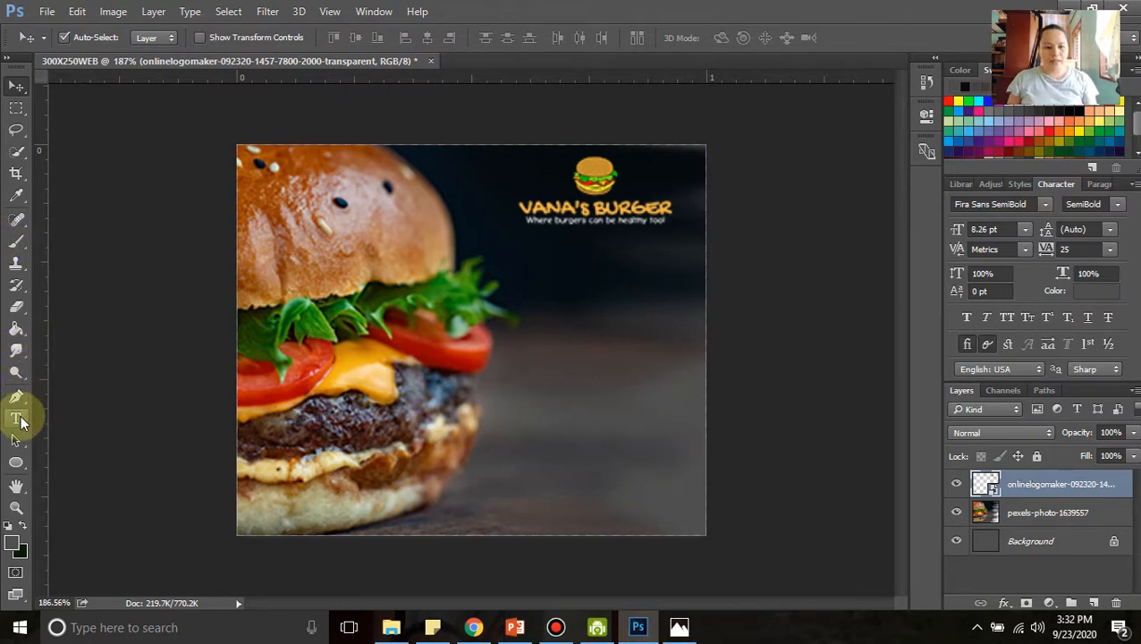
# - Add centred text below the logo on four lines reading BUY 1, TAKE 1, ANNIVERSARY and PROMO
pyautogui.click(16, 418)
pyautogui.click(571, 295)
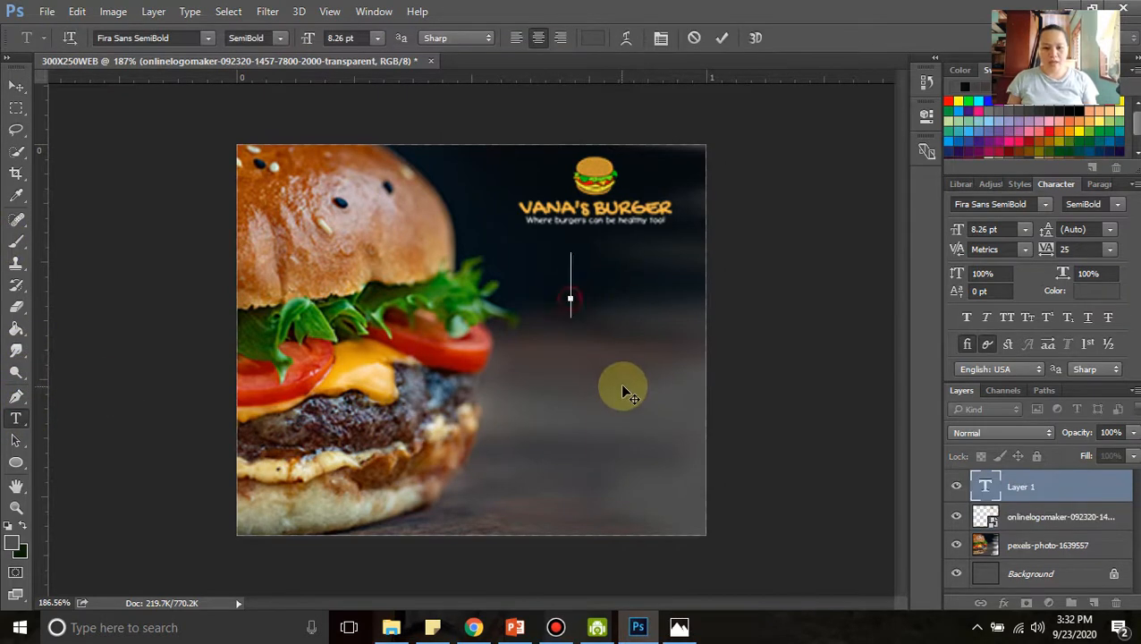
pyautogui.write('bu')
pyautogui.press('BackSpace')
pyautogui.press('BackSpace')
pyautogui.write('B')
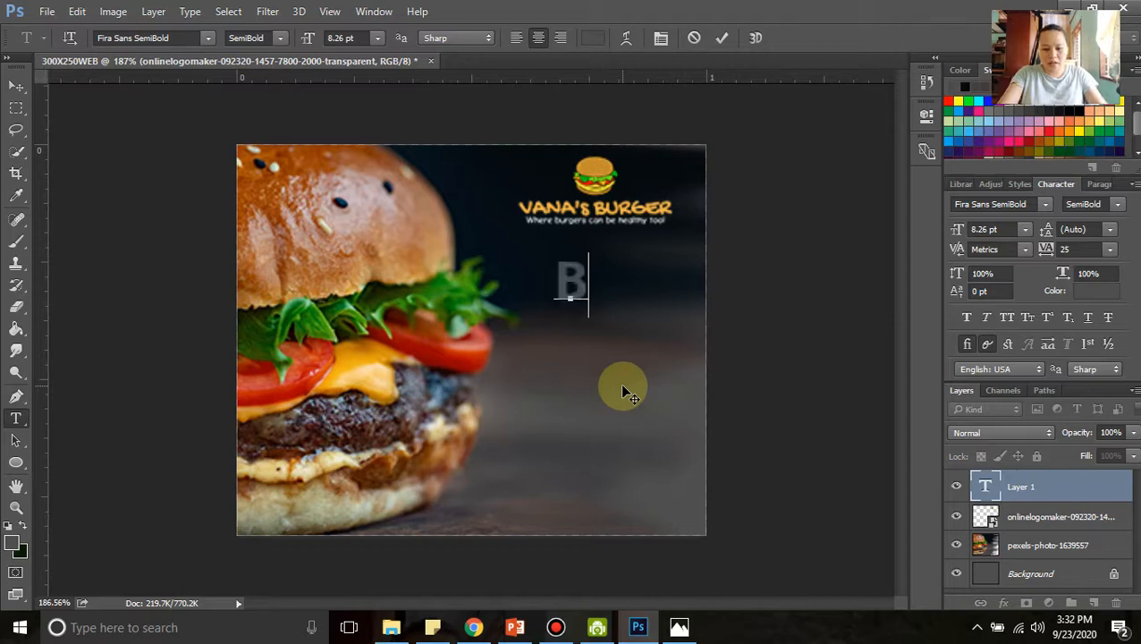
pyautogui.write('UY 1')
pyautogui.press('Return')
pyautogui.write('TAKE 1')
pyautogui.press('Return')
pyautogui.write('A LA CAR')
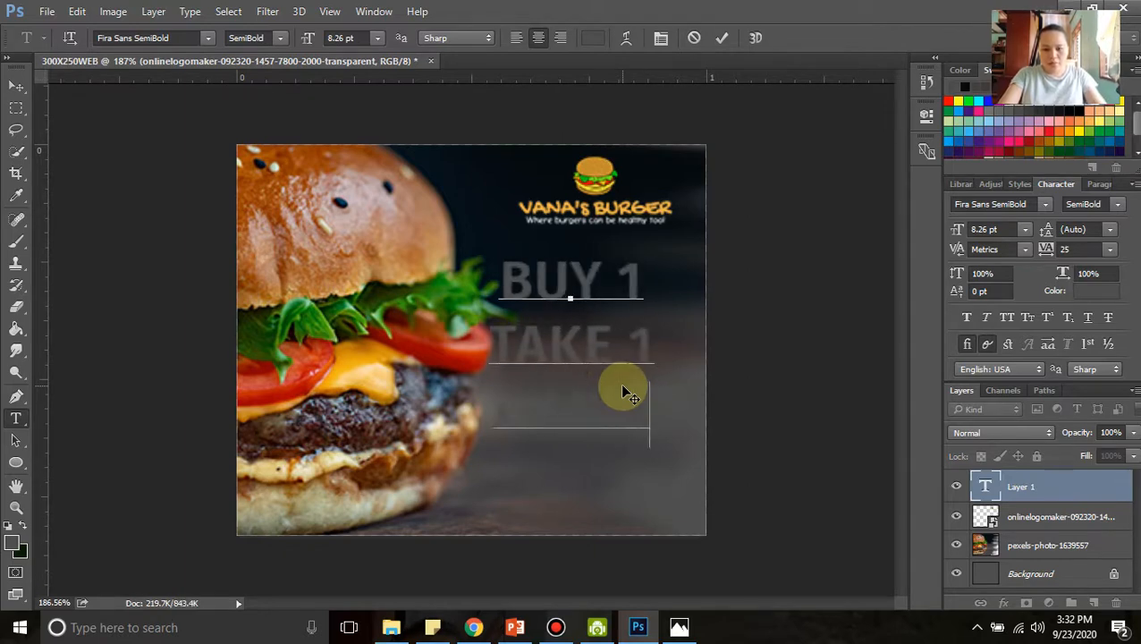
pyautogui.press('BackSpace')
pyautogui.press('BackSpace')
pyautogui.press('BackSpace')
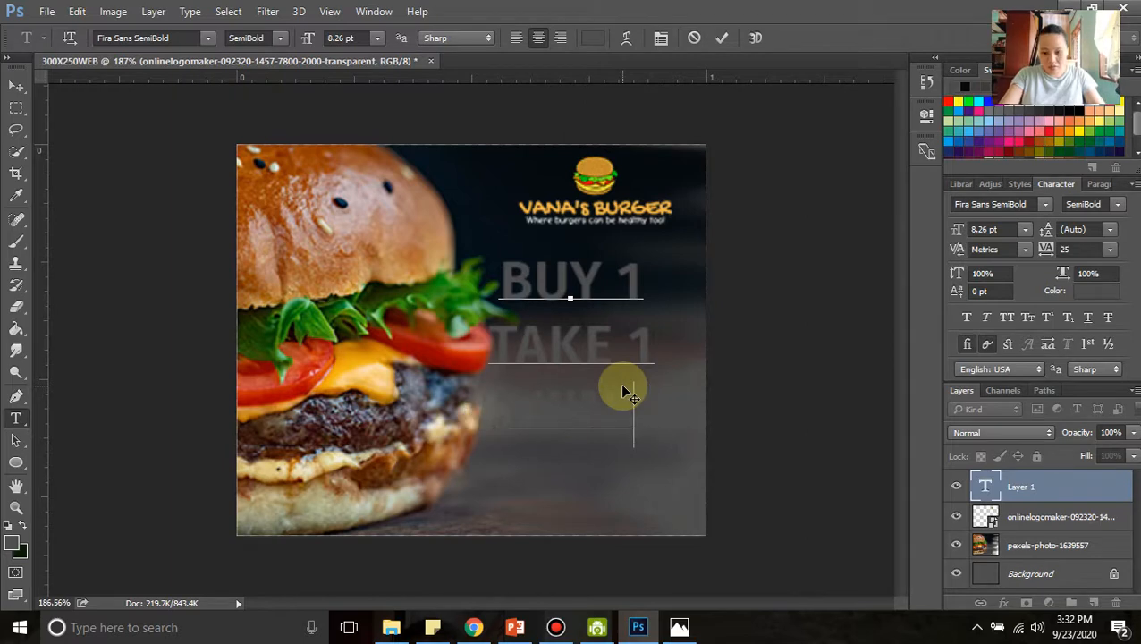
pyautogui.write('ARY')
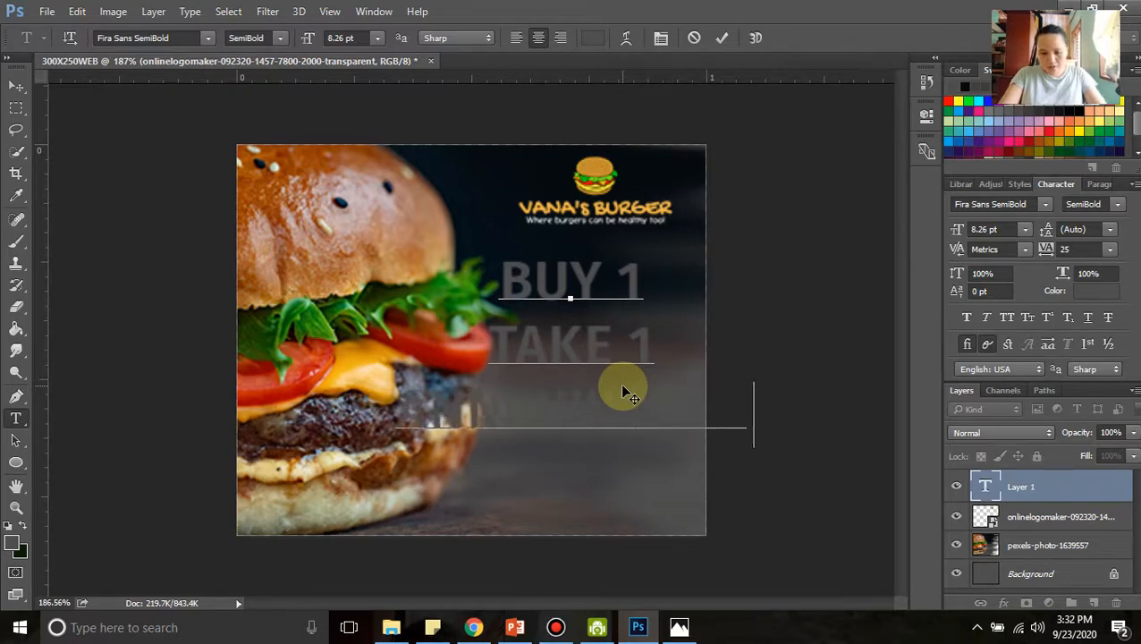
pyautogui.press('Return')
pyautogui.write('PROMO')
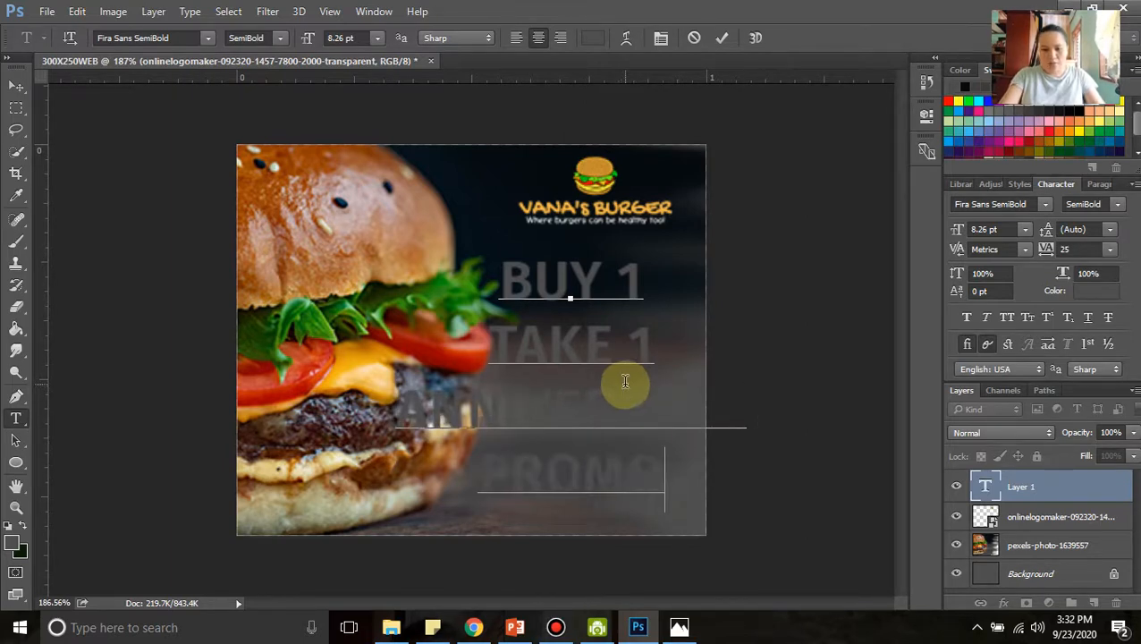
# - Commit the promo text and shift it slightly right so its lines sit beneath the logo
pyautogui.click(14, 89)
pyautogui.click(513, 263)
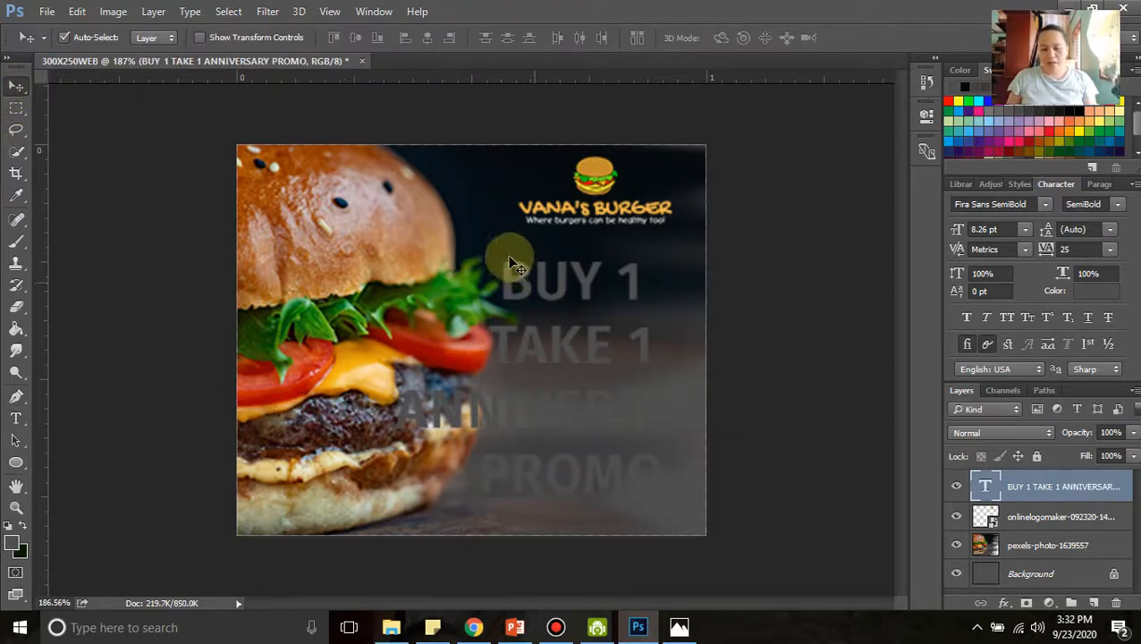
pyautogui.moveTo(549, 298); pyautogui.dragTo(574, 296)
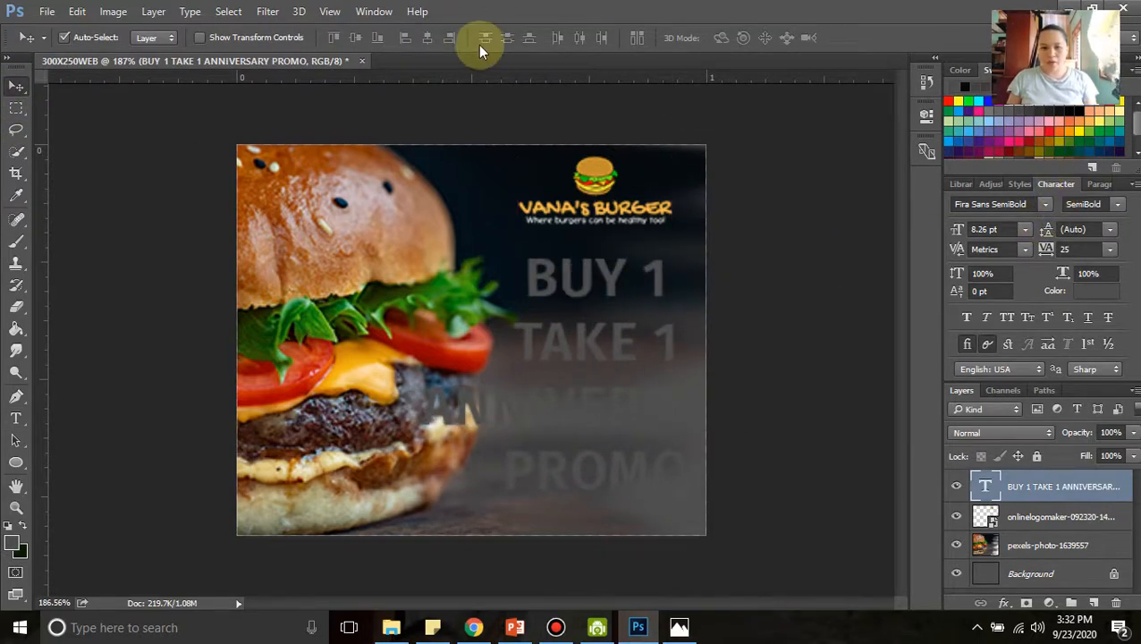
# - Change the promo text's color to pure white
pyautogui.click(361, 12)
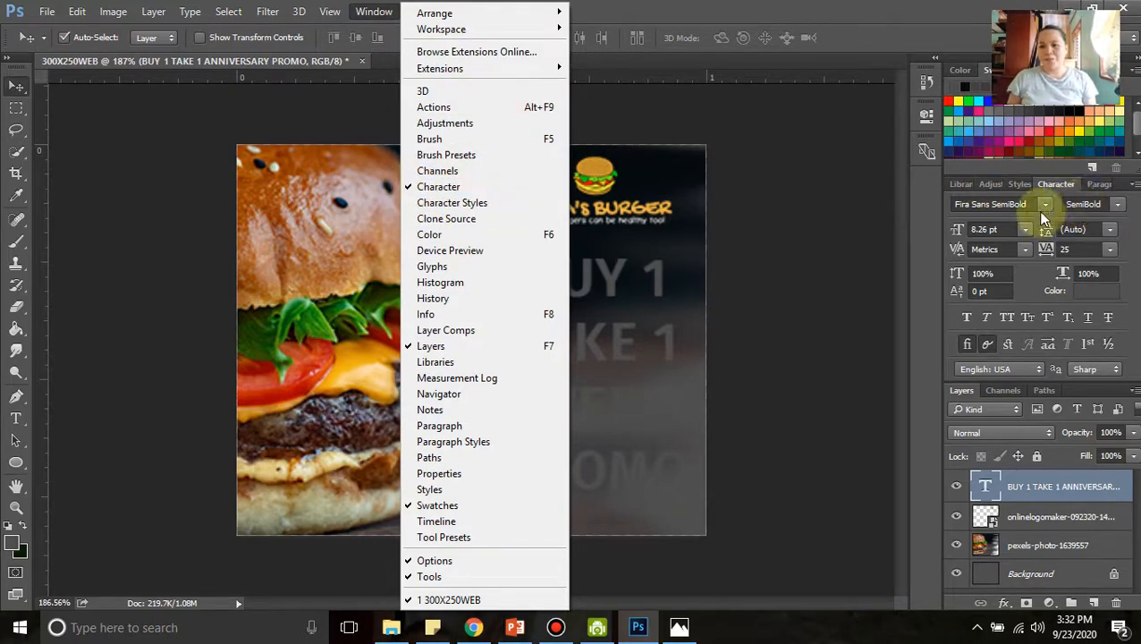
pyautogui.click(1095, 292)
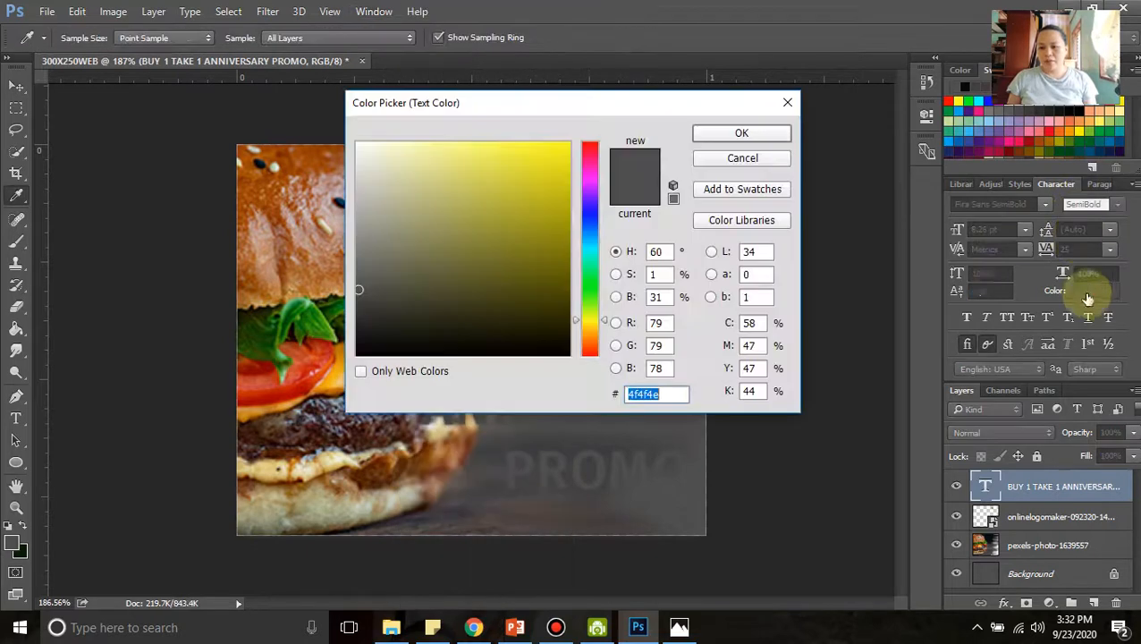
pyautogui.click(430, 235)
pyautogui.moveTo(383, 188); pyautogui.dragTo(329, 135)
pyautogui.click(784, 136)
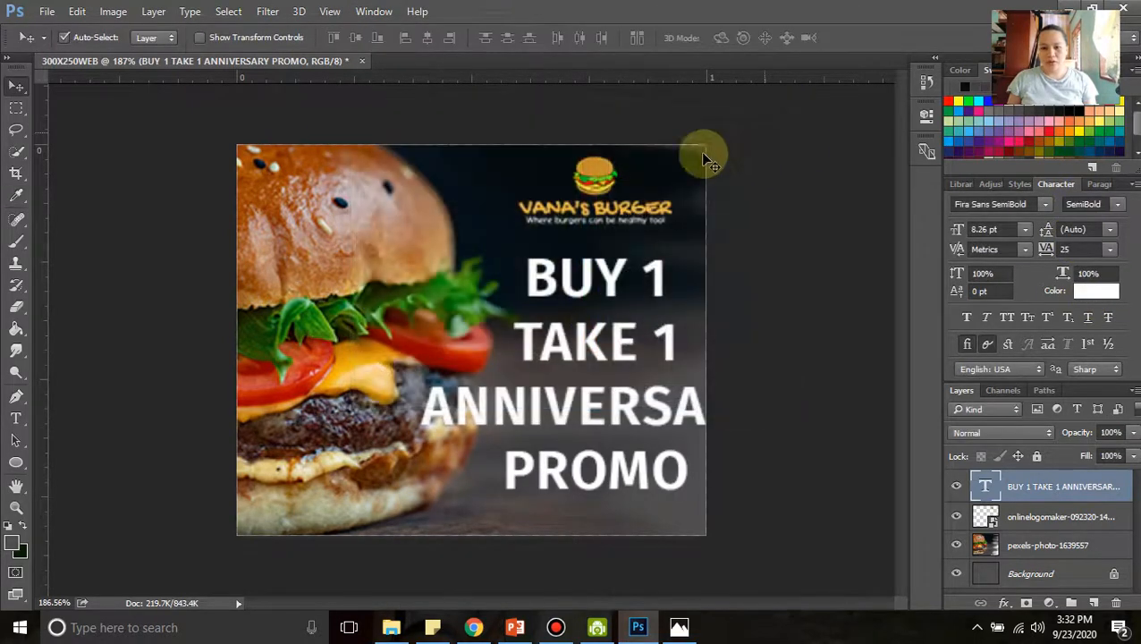
# - Scale the promo text down to about 55% and centre it under the logo in the dark area beside the burger
pyautogui.hotkey('ctrl', 't')
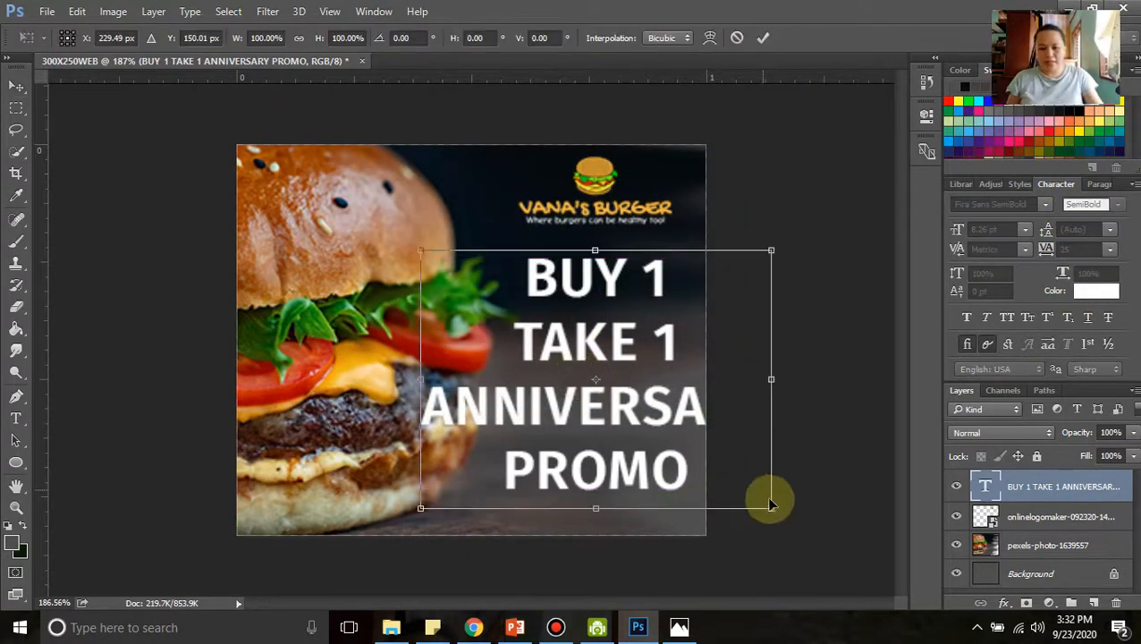
pyautogui.moveTo(771, 506); pyautogui.dragTo(603, 408)
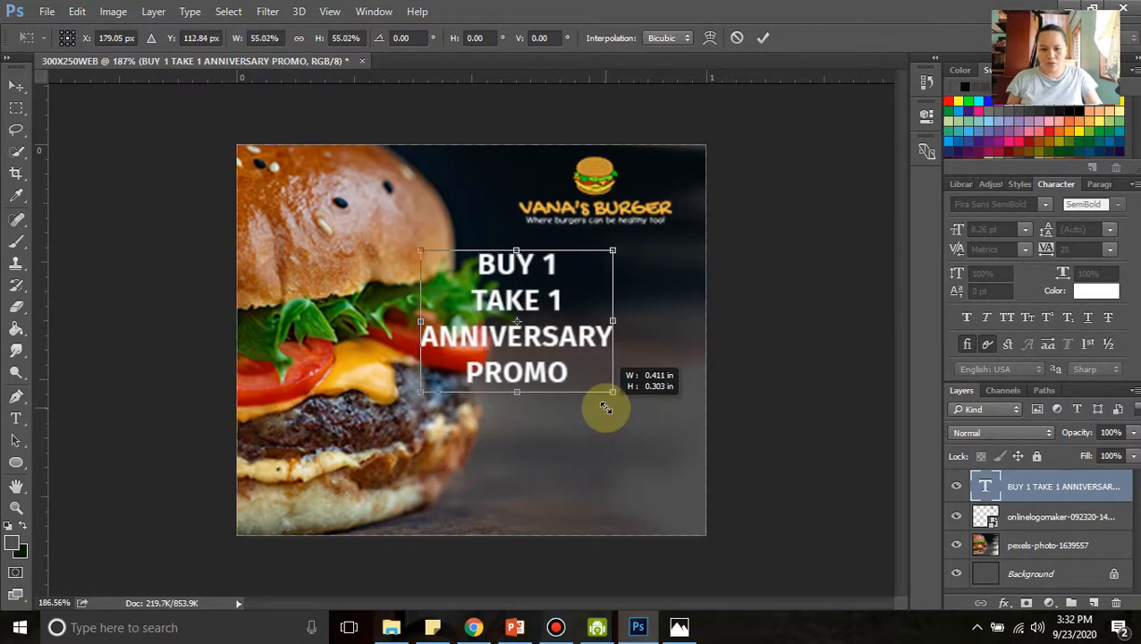
pyautogui.press('Return')
pyautogui.moveTo(515, 311); pyautogui.dragTo(587, 311)
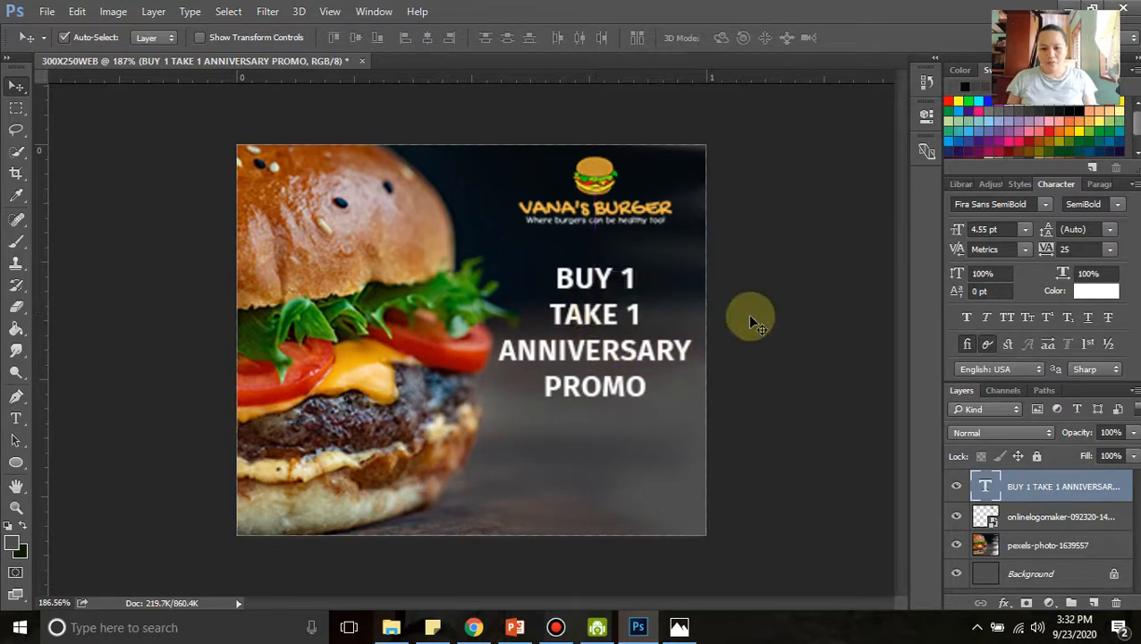
pyautogui.click(1107, 293)
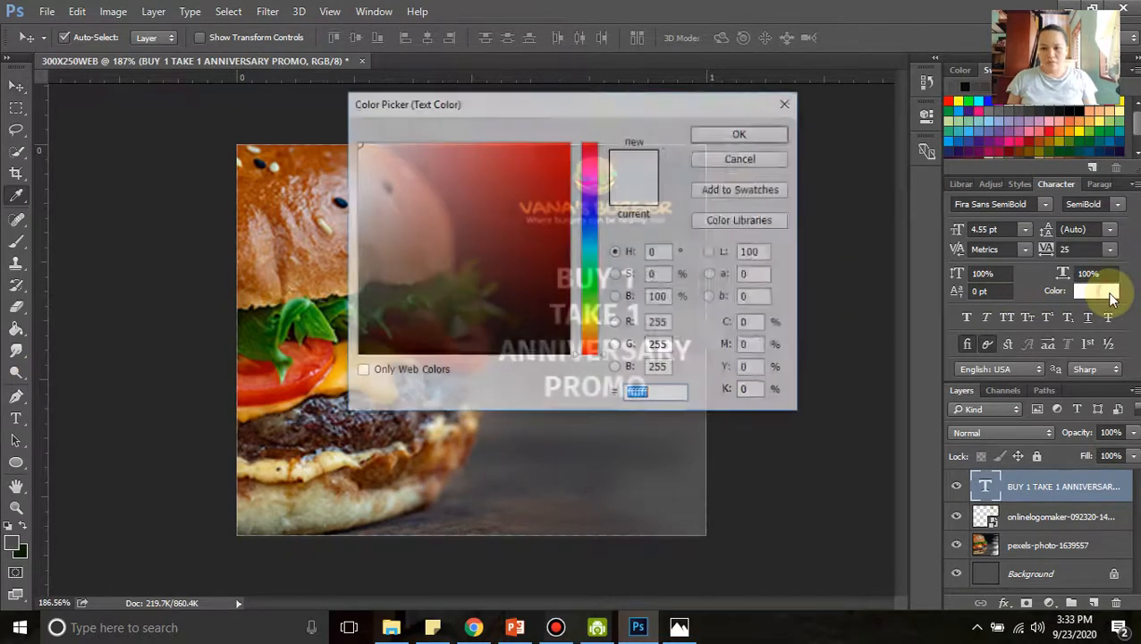
pyautogui.click(788, 104)
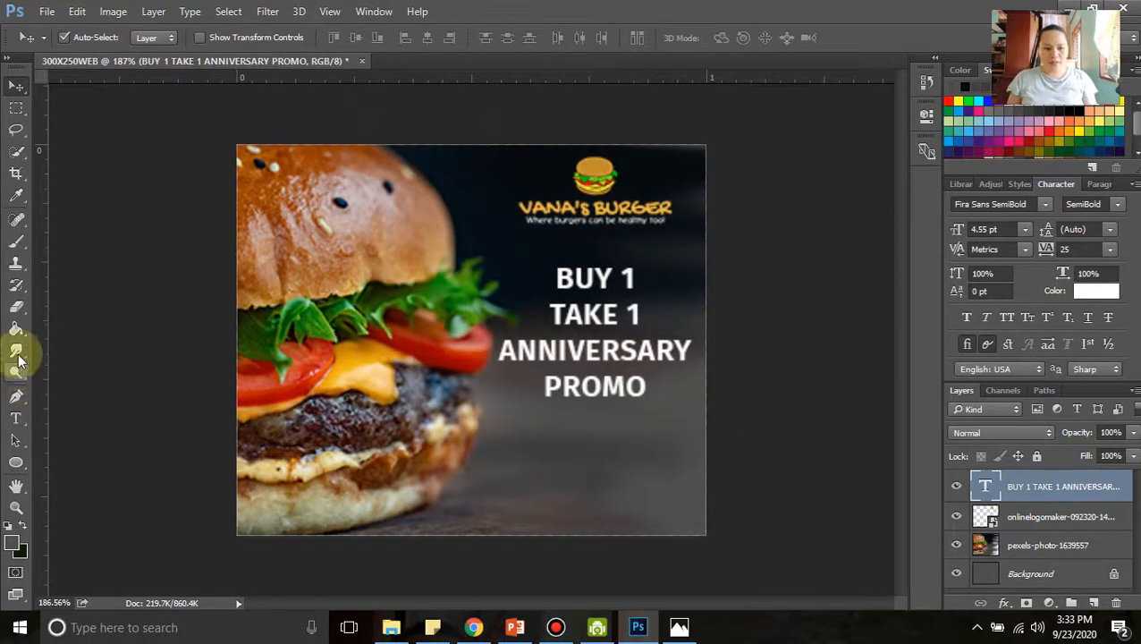
# - Draw a rectangle about 87 px wide and 23 px high beneath the word PROMO with the Rectangle tool
pyautogui.click(25, 469)
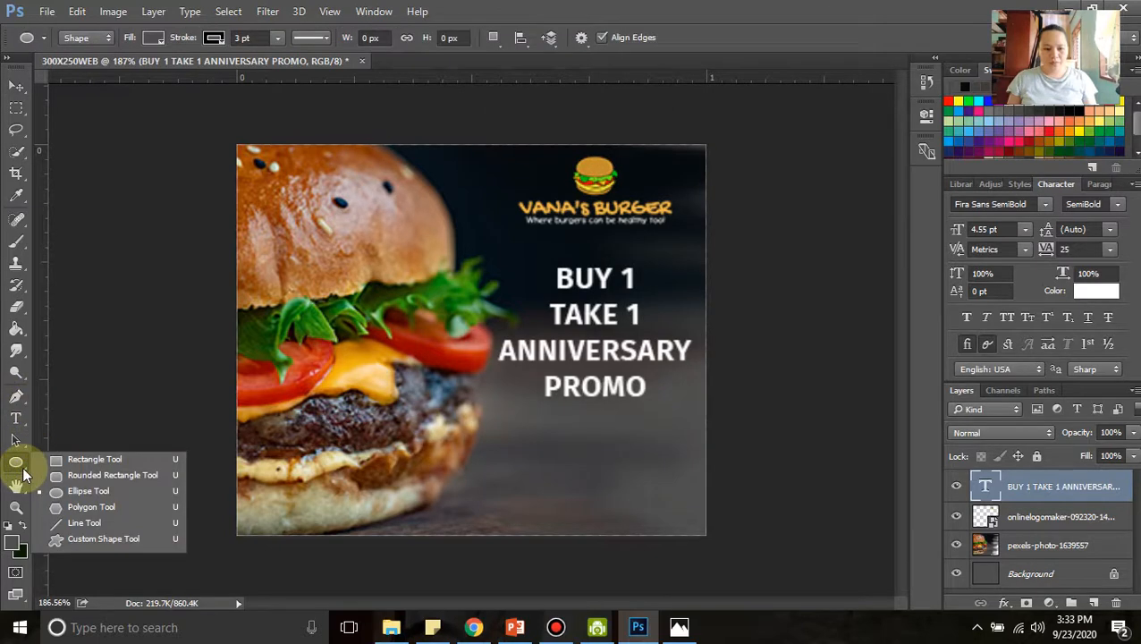
pyautogui.click(67, 458)
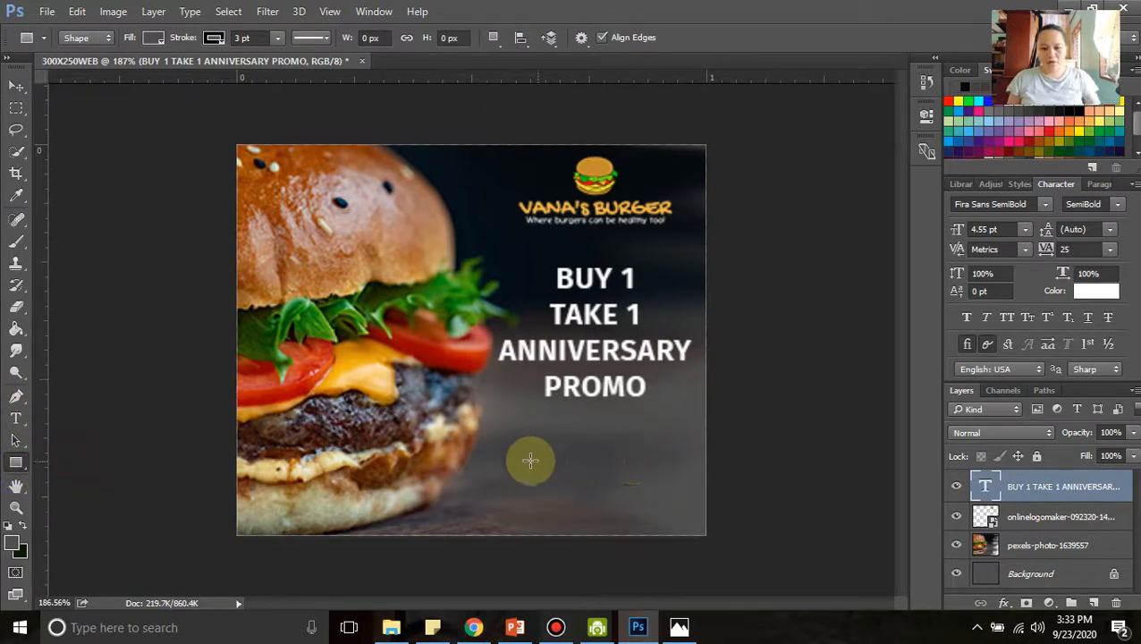
pyautogui.moveTo(535, 456); pyautogui.dragTo(661, 490)
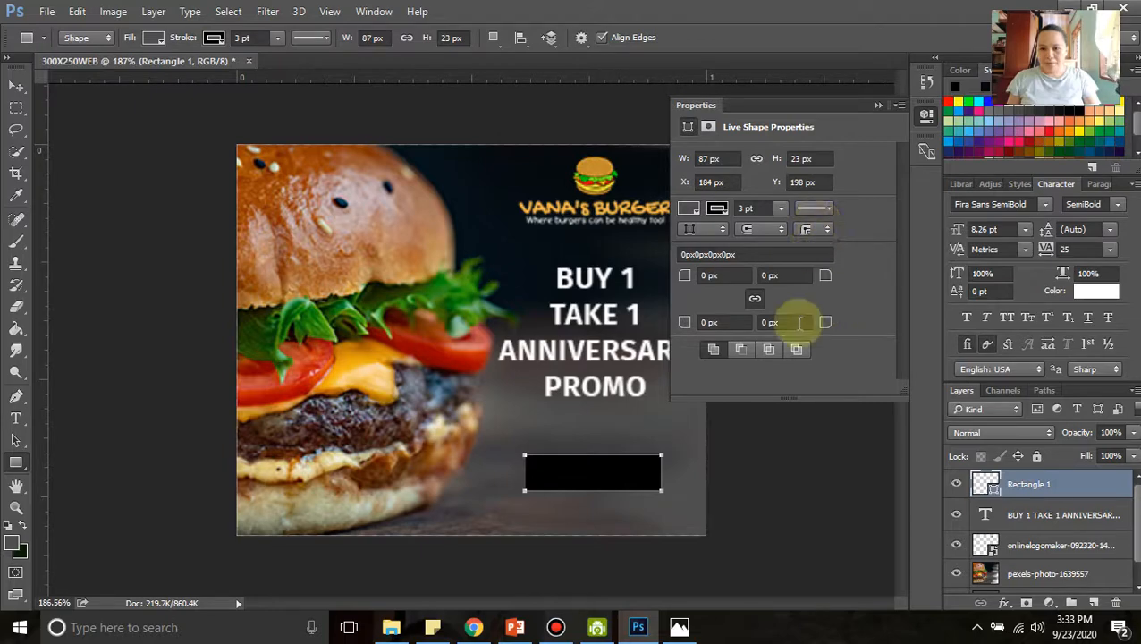
pyautogui.click(1092, 295)
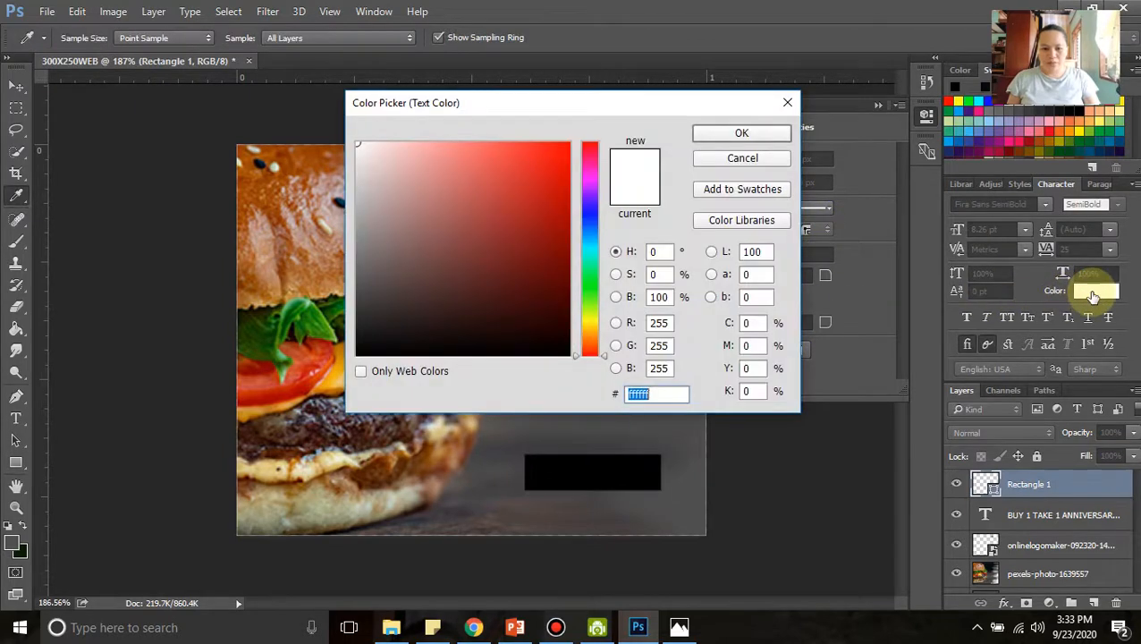
pyautogui.click(760, 160)
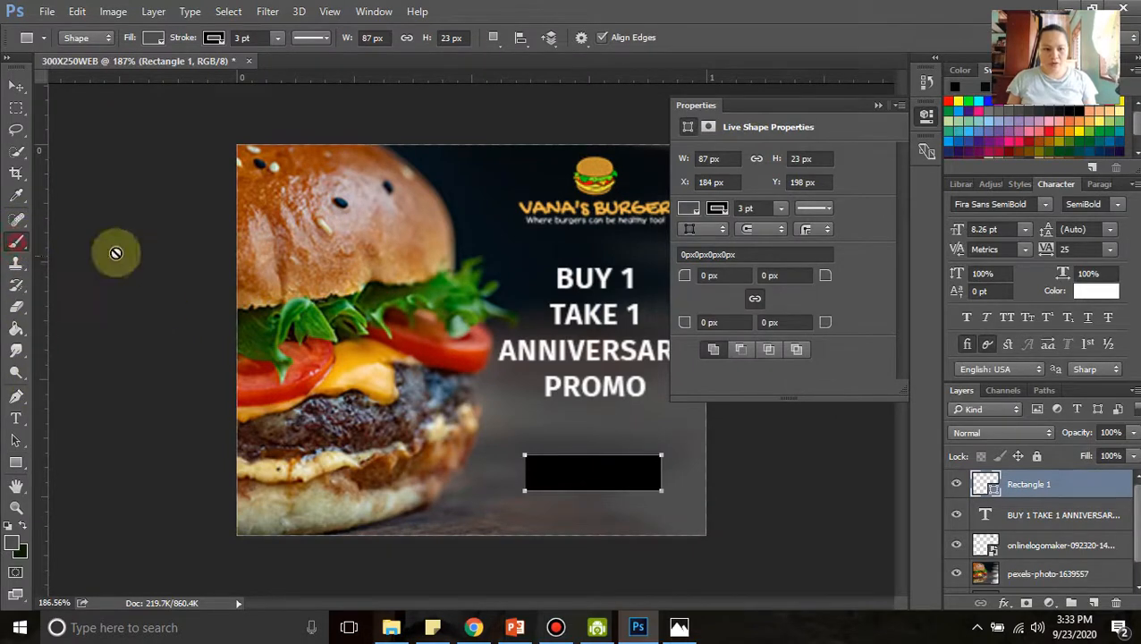
pyautogui.click(16, 242)
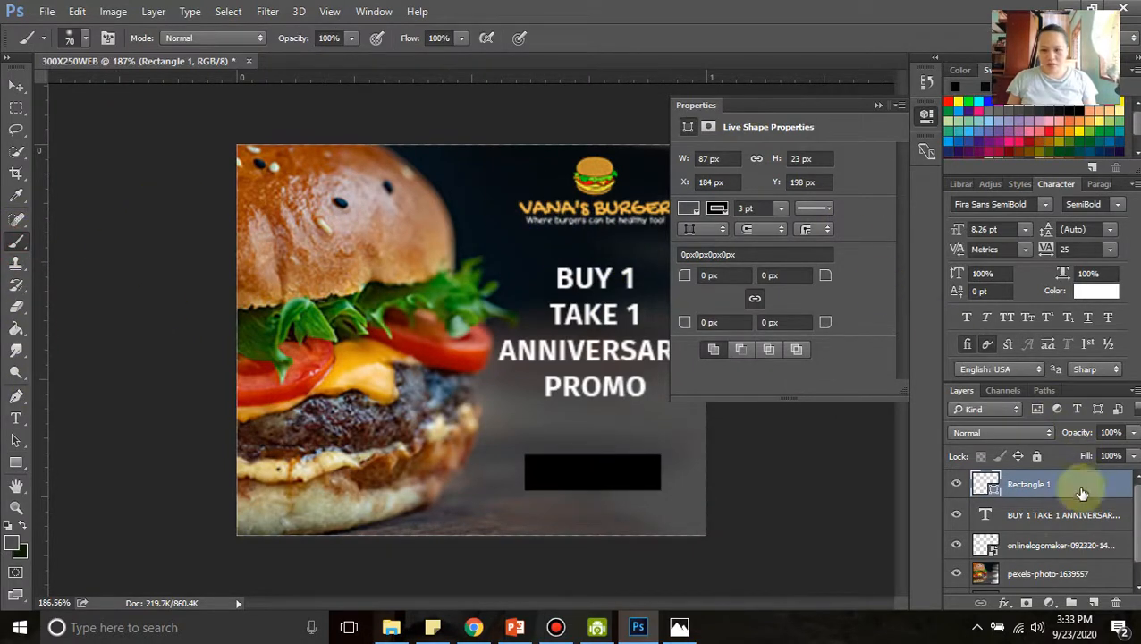
pyautogui.click(1046, 569)
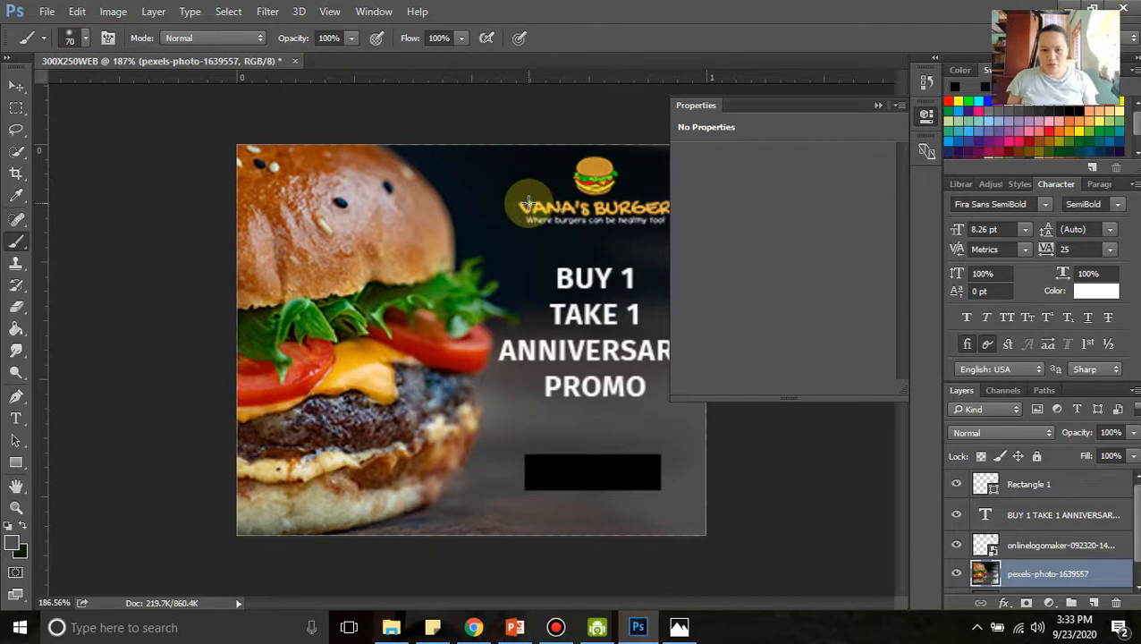
# - Sample the golden orange of the VANA's BURGER lettering as the foreground color with the Eyedropper
pyautogui.click(17, 194)
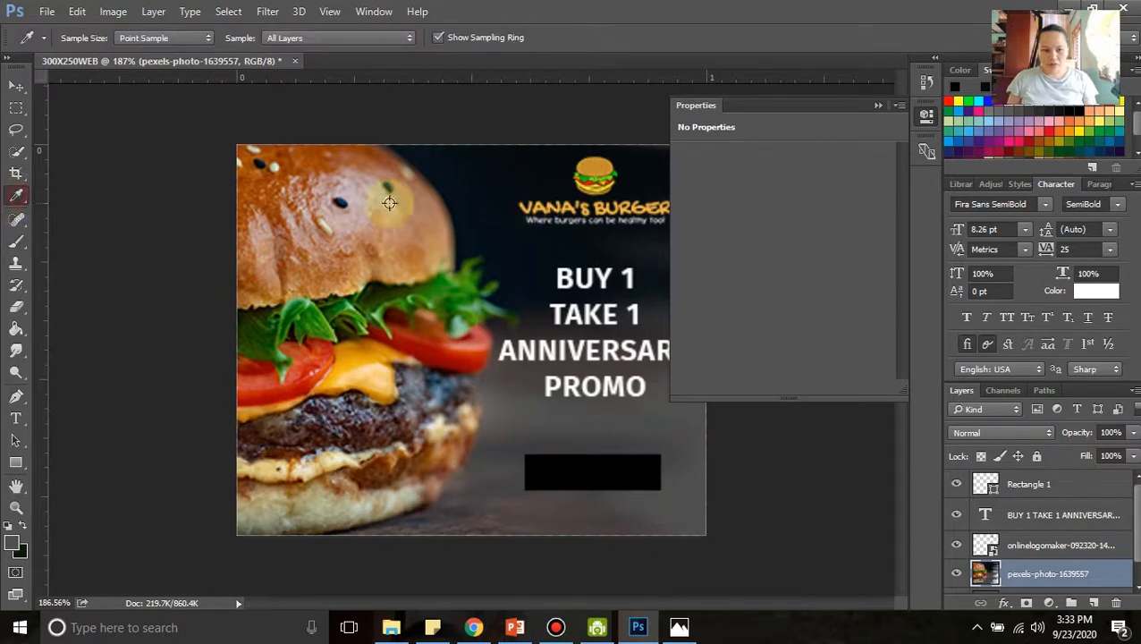
pyautogui.click(523, 209)
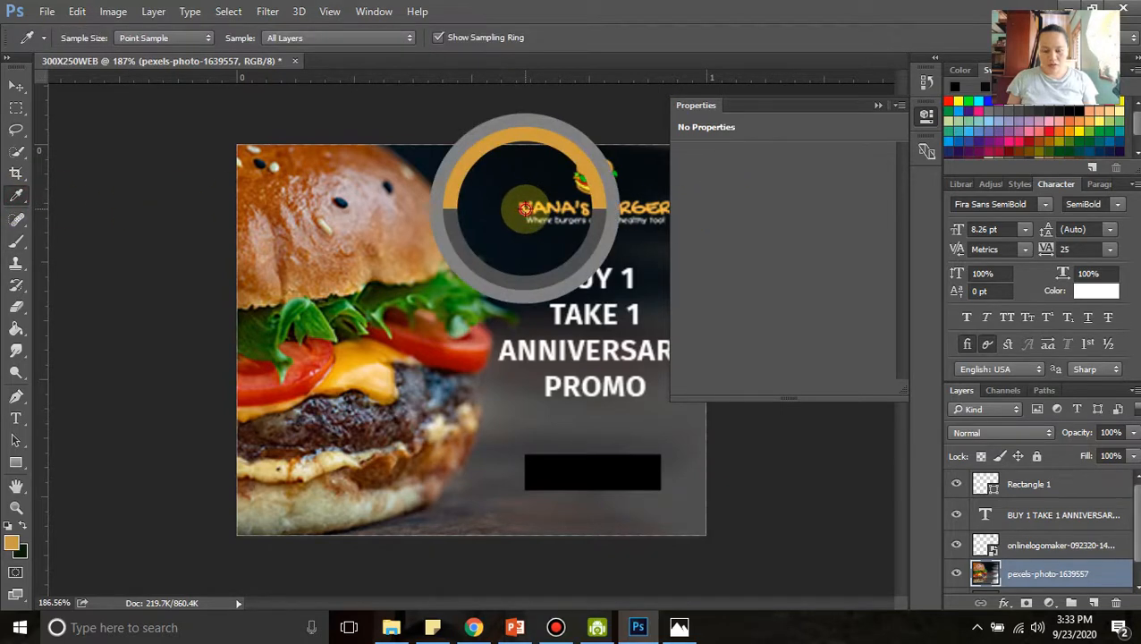
pyautogui.click(11, 543)
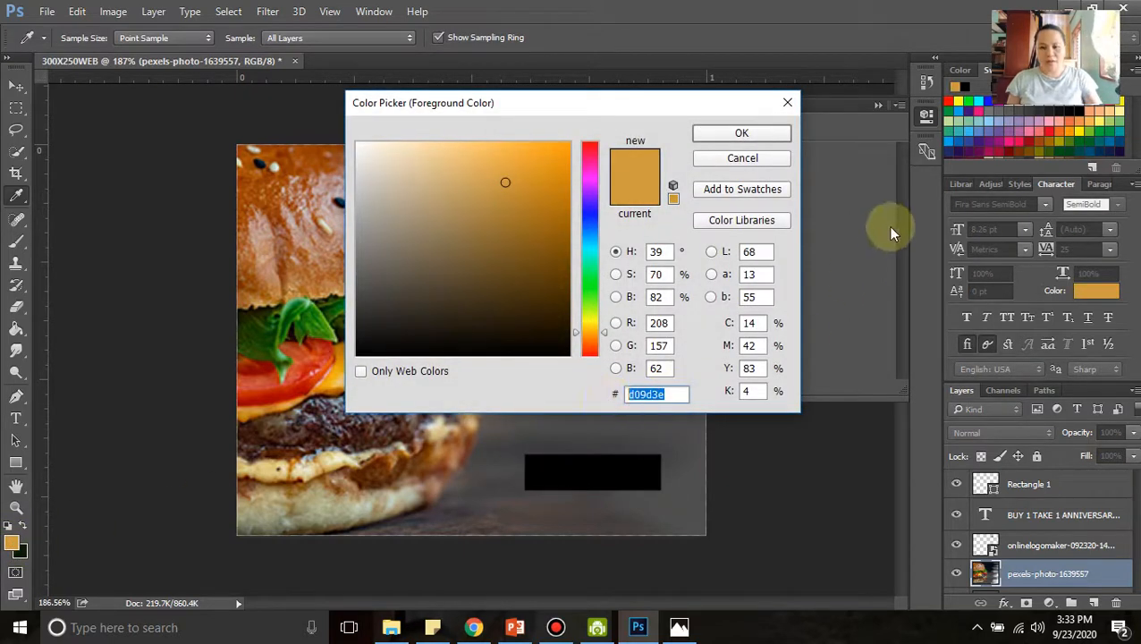
pyautogui.click(768, 165)
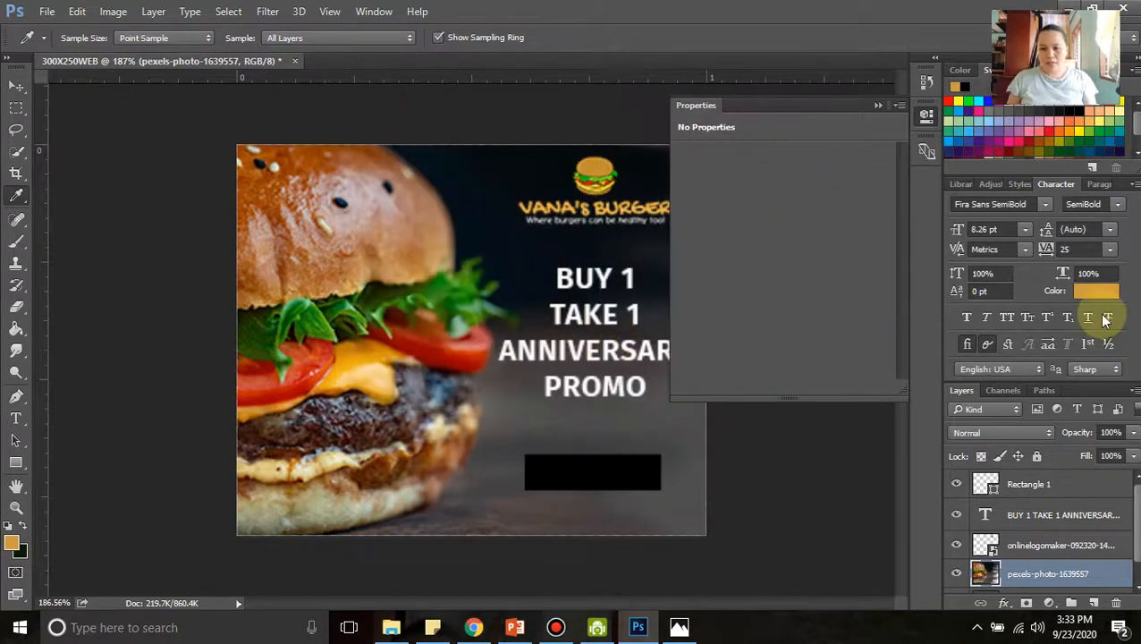
# - Try to recolor the black rectangle by setting its shape fill to the recently sampled golden orange
pyautogui.click(17, 85)
pyautogui.click(556, 466)
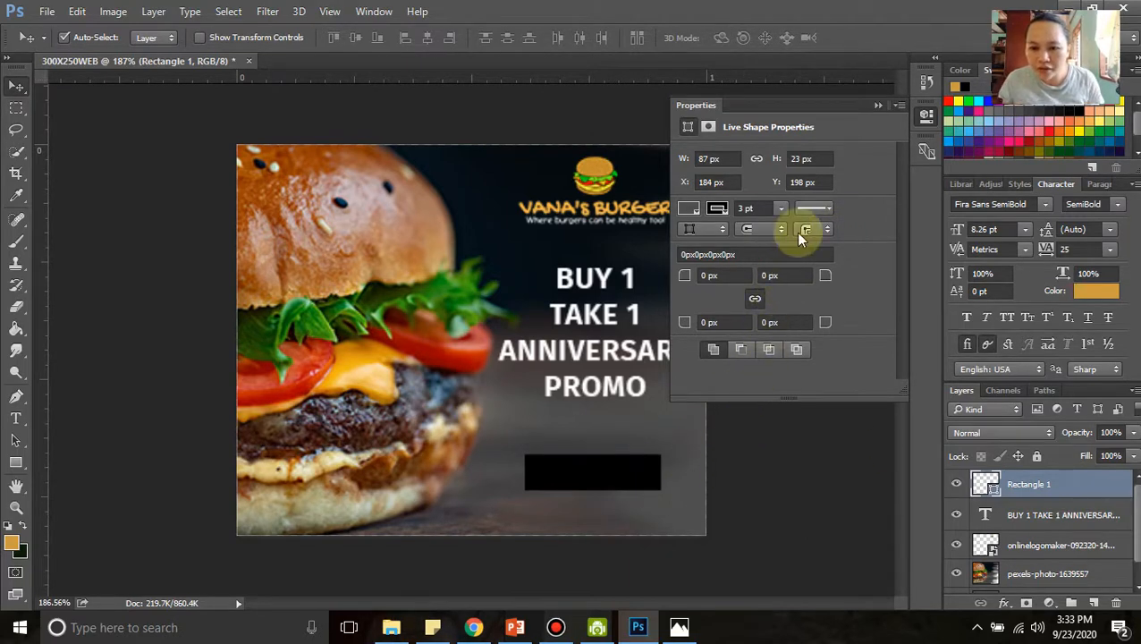
pyautogui.click(690, 207)
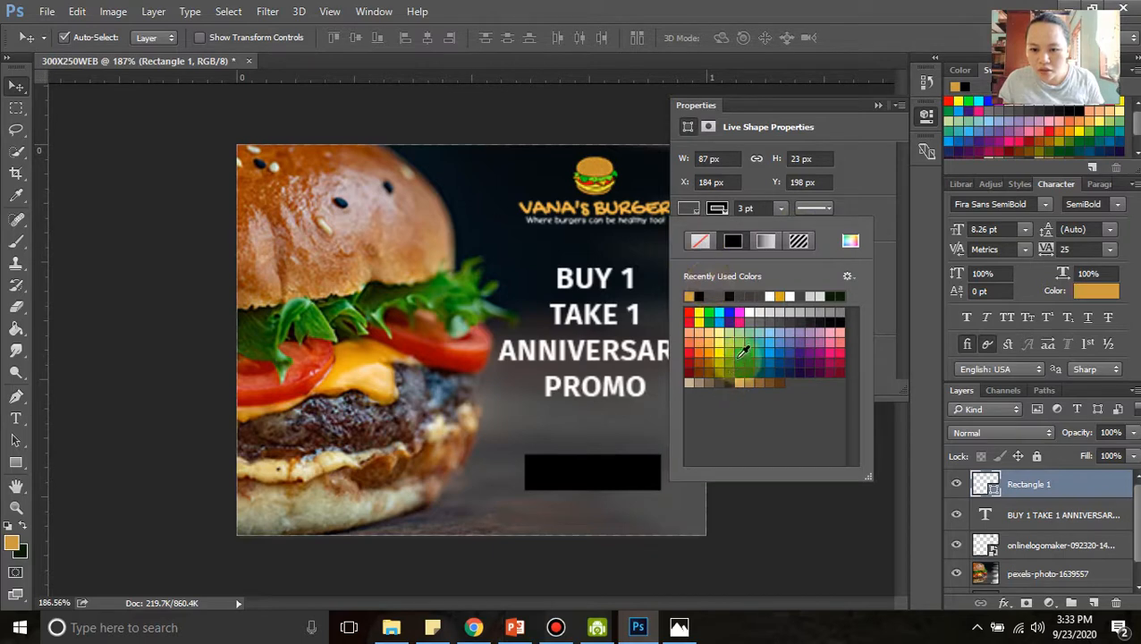
pyautogui.click(606, 471)
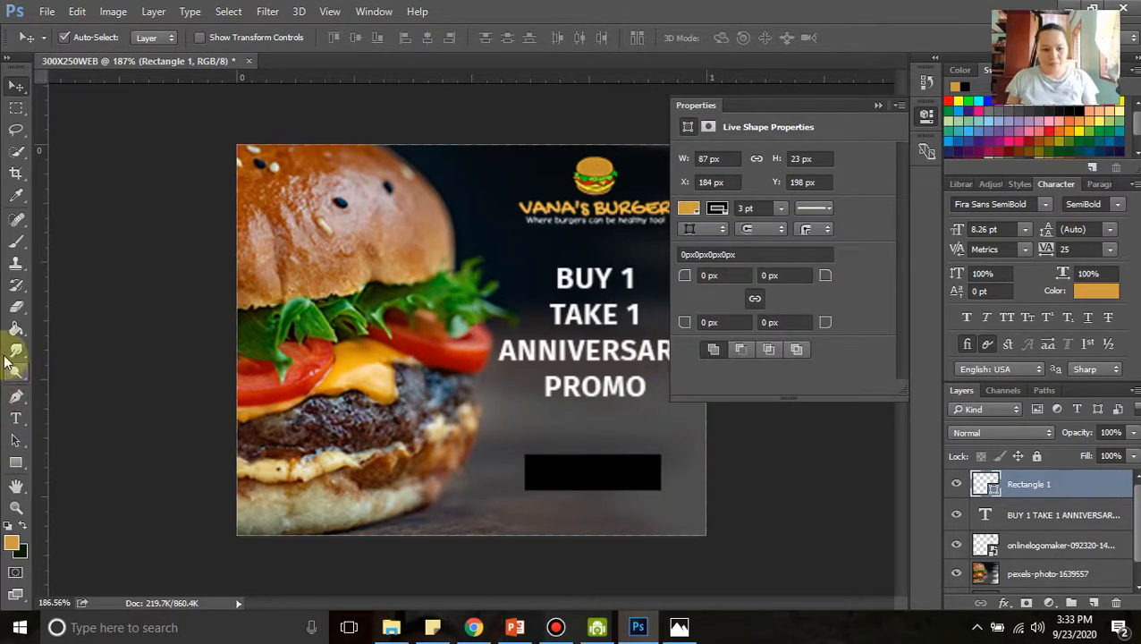
# - Rasterize the rectangle's layer and fill the rectangle with the golden orange foreground color using the Paint Bucket
pyautogui.click(15, 329)
pyautogui.rightClick(1016, 485)
pyautogui.click(715, 308)
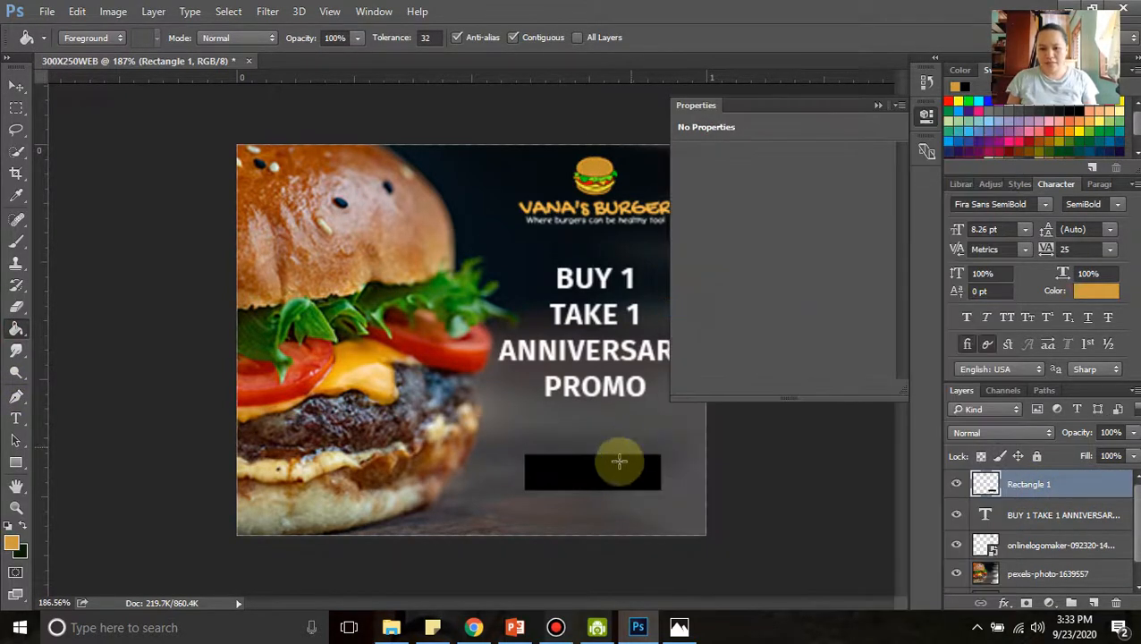
pyautogui.click(617, 481)
pyautogui.click(16, 87)
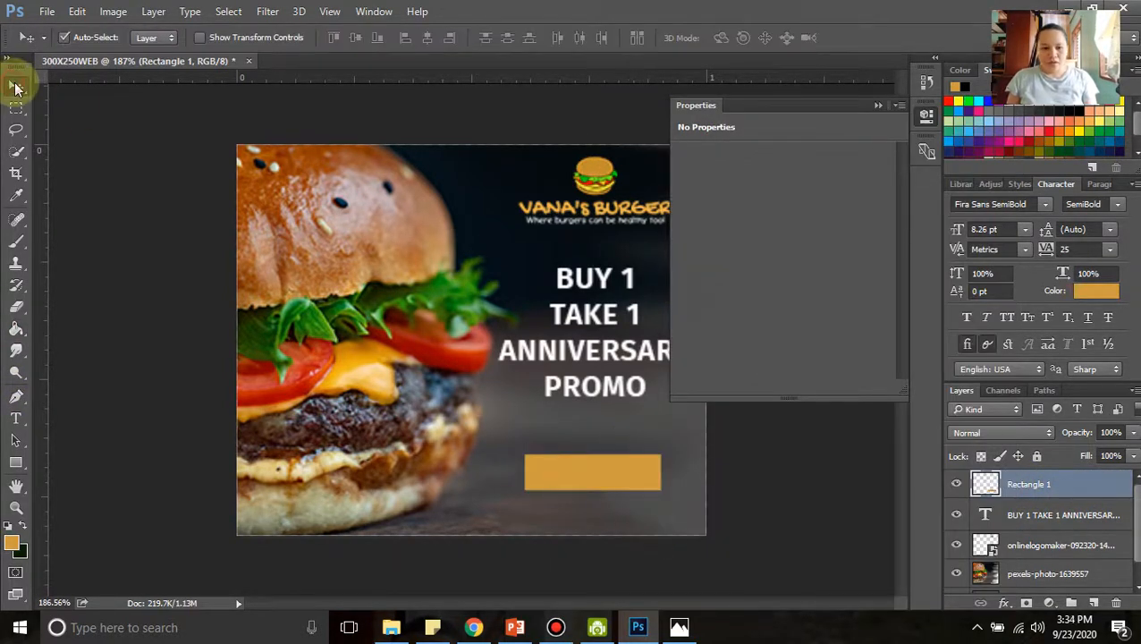
# - Add the text ORDER NOW just above the golden orange rectangle
pyautogui.click(15, 417)
pyautogui.click(526, 424)
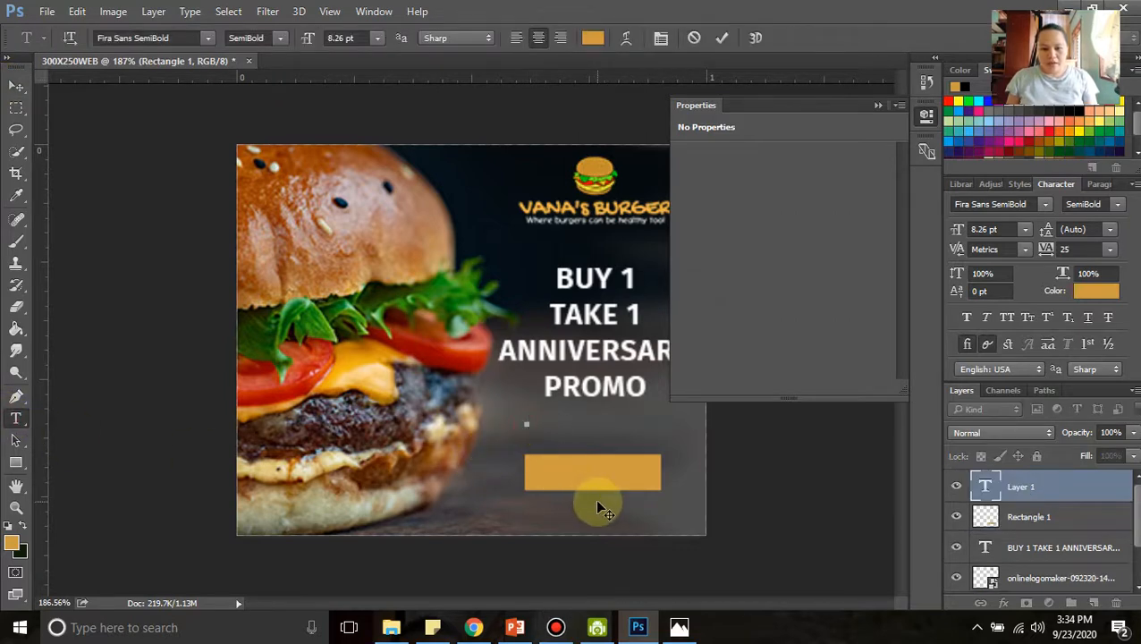
pyautogui.write('ORDER NOW')
pyautogui.click(14, 88)
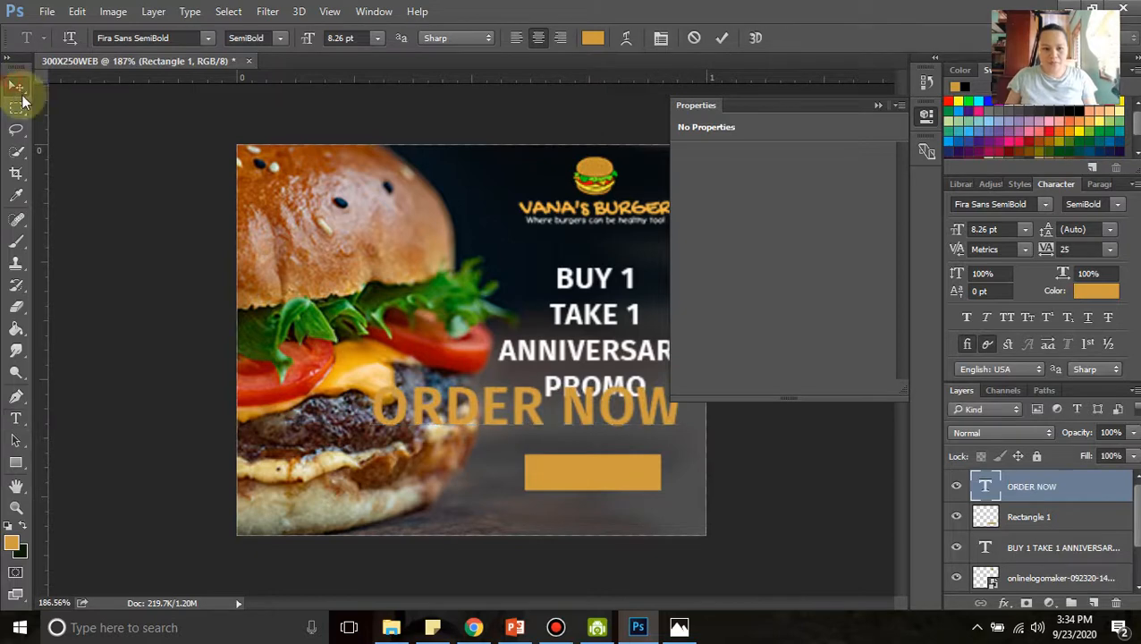
# - Scale the ORDER NOW text down to about 41% of its size, just above the golden orange rectangle
pyautogui.hotkey('ctrl', 't')
pyautogui.moveTo(373, 381); pyautogui.dragTo(549, 454)
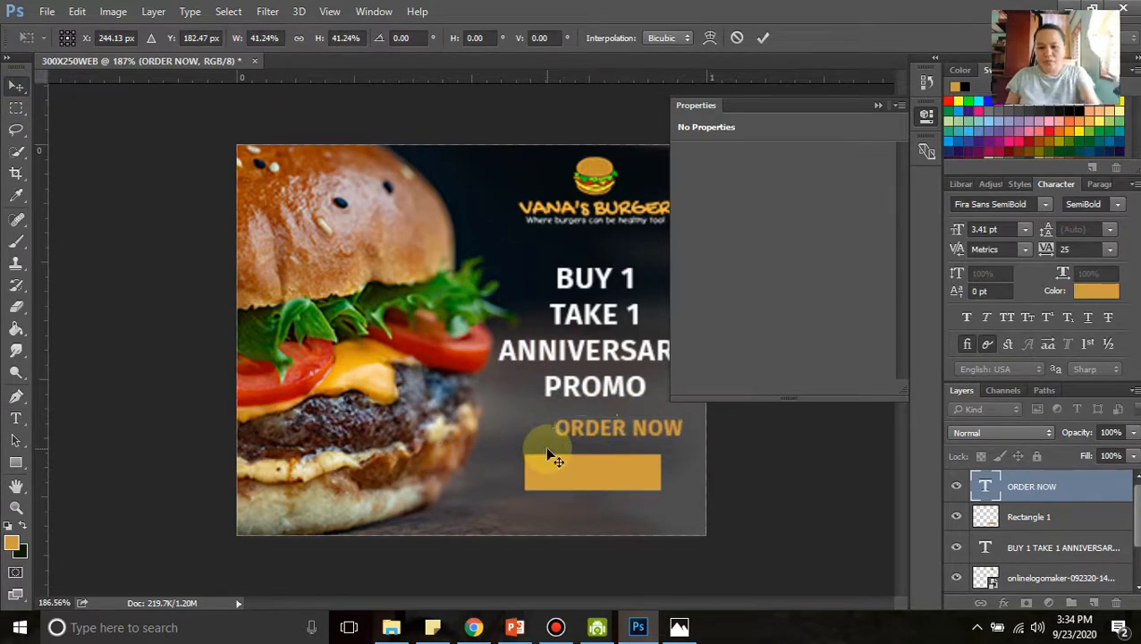
pyautogui.press('Return')
# - Set the ORDER NOW text color to black (000000)
pyautogui.click(1096, 291)
pyautogui.write('000000')
pyautogui.click(754, 134)
# - Move the ORDER NOW text onto the golden orange rectangle and set its color to white
pyautogui.moveTo(649, 435); pyautogui.dragTo(628, 481)
pyautogui.click(1097, 290)
pyautogui.moveTo(525, 271); pyautogui.dragTo(304, 113)
pyautogui.click(743, 135)
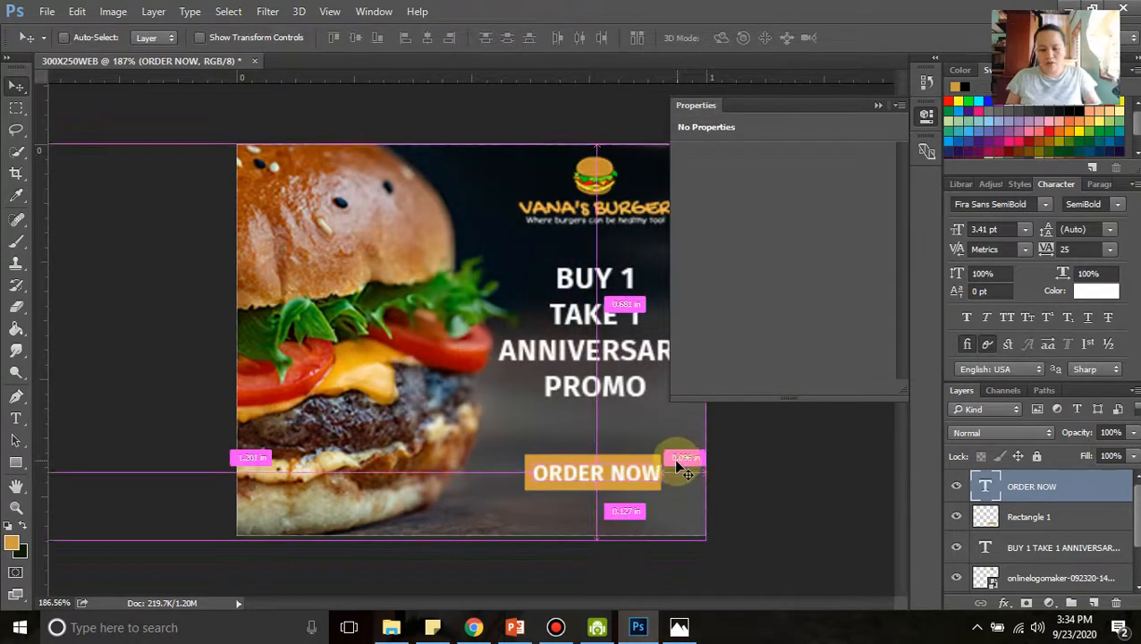
# - Shrink the ORDER NOW text slightly and center it so it fits inside the golden orange rectangle with even margins
pyautogui.hotkey('ctrl', 't')
pyautogui.moveTo(659, 484); pyautogui.dragTo(611, 474)
pyautogui.press('Return')
pyautogui.click(755, 498)
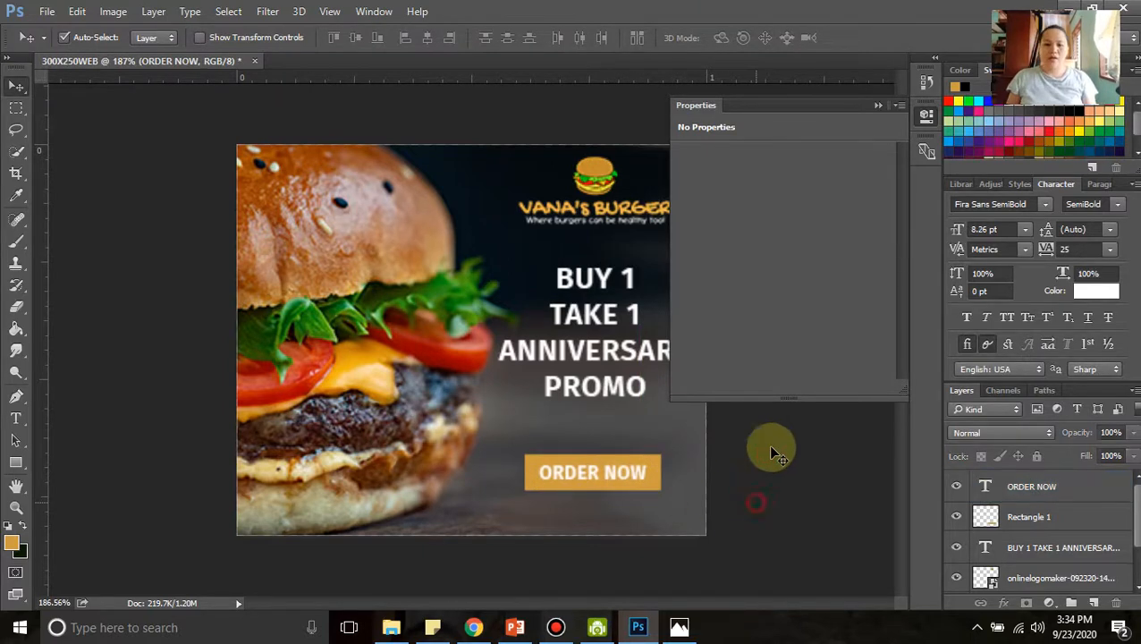
# - Collapse the Properties panel and nudge the BUY 1 TAKE 1 ANNIVERSARY PROMO text slightly down and to the right
pyautogui.click(873, 105)
pyautogui.moveTo(603, 314); pyautogui.dragTo(603, 323)
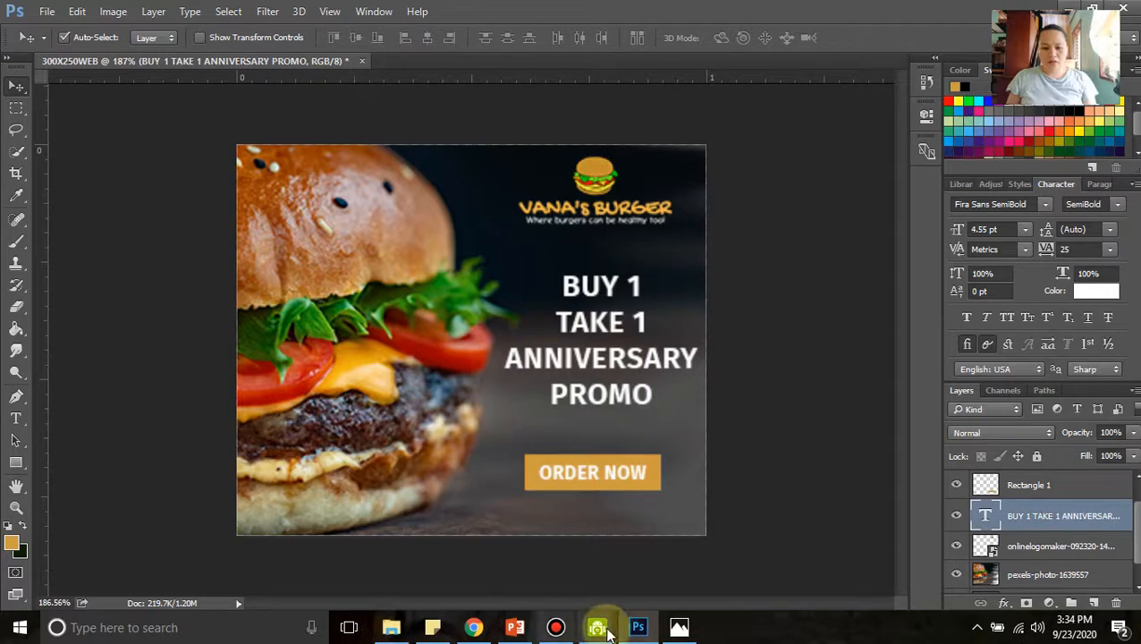
# - Check the reference 300x250-web.gif in Photos, and in Photoshop recolor only the words ANNIVERSARY PROMO golden orange (d09d3e)
pyautogui.click(679, 629)
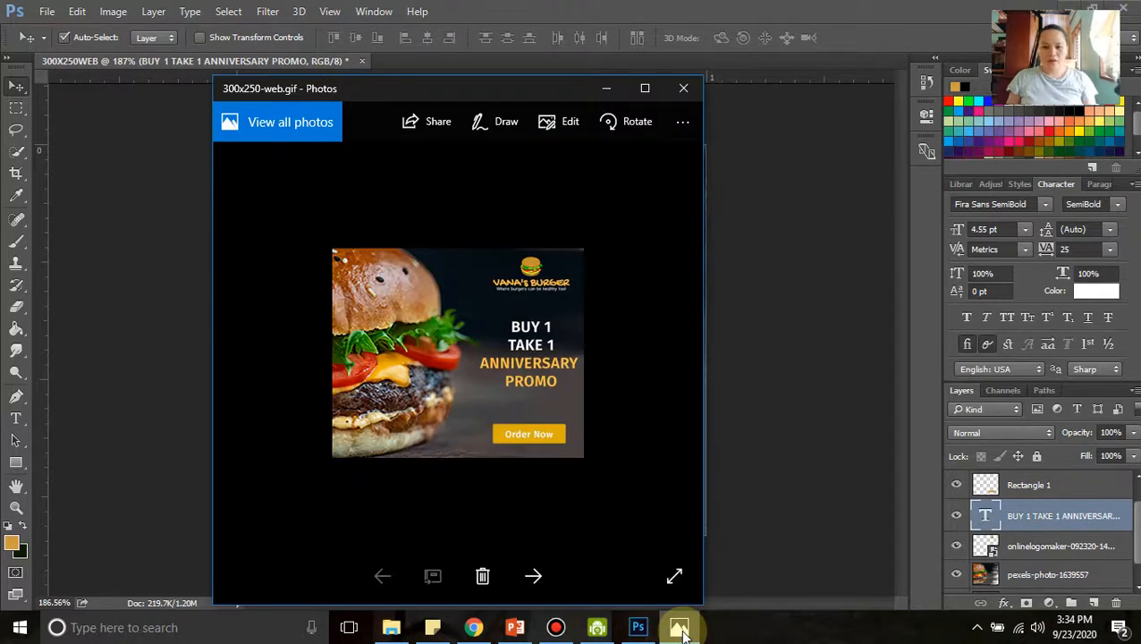
pyautogui.click(678, 629)
pyautogui.click(15, 417)
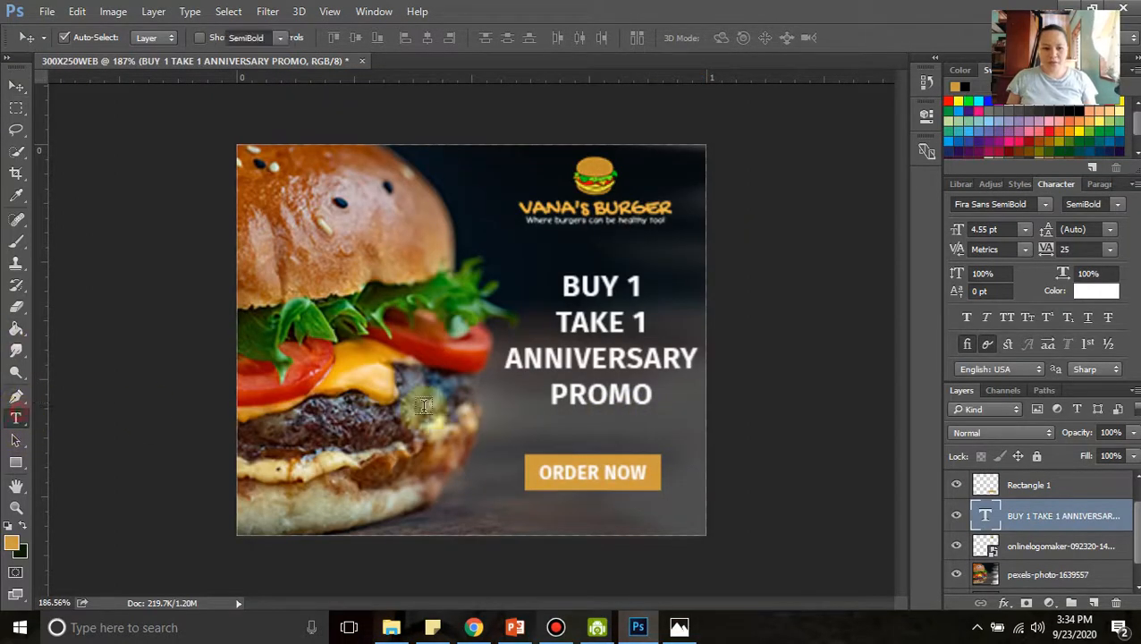
pyautogui.moveTo(506, 357); pyautogui.dragTo(662, 401)
pyautogui.click(1096, 290)
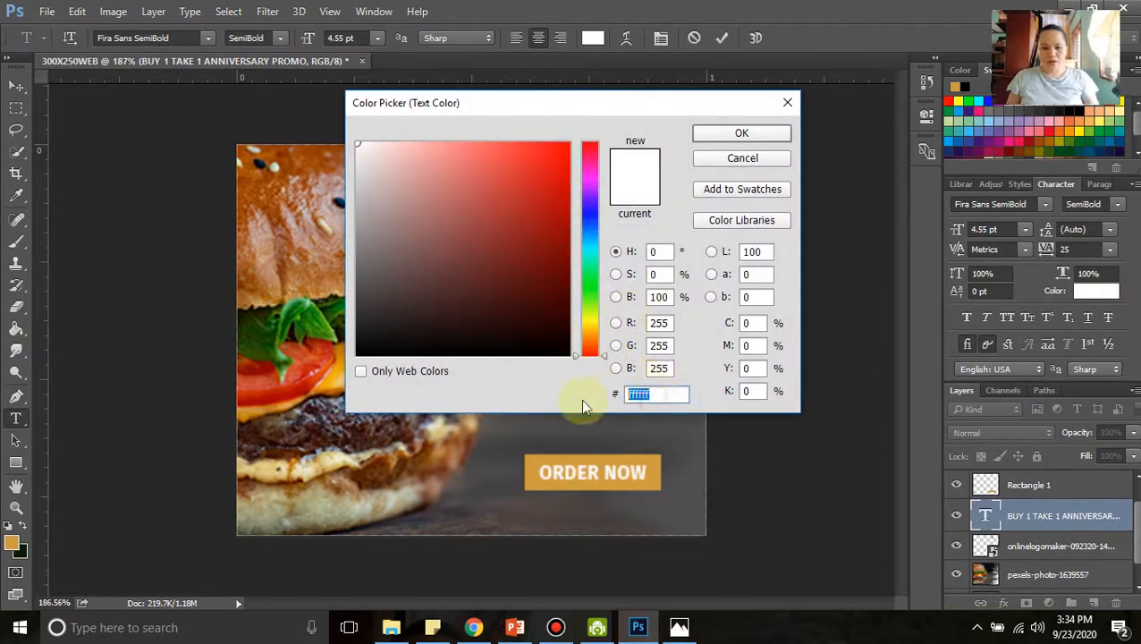
pyautogui.write('d09d3e')
pyautogui.click(771, 132)
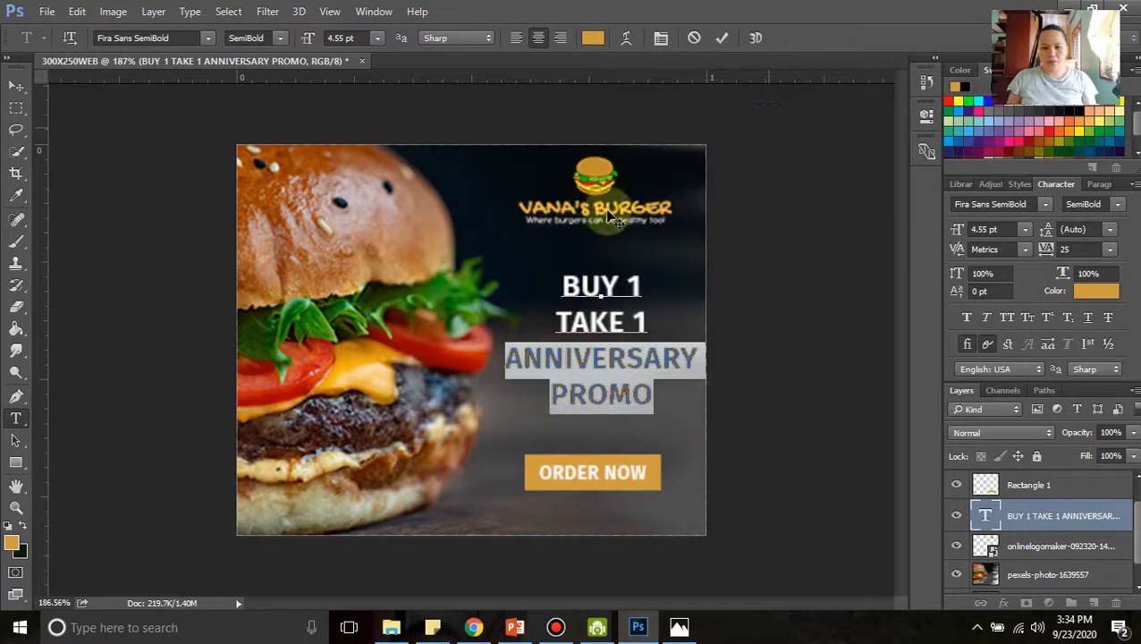
pyautogui.click(17, 87)
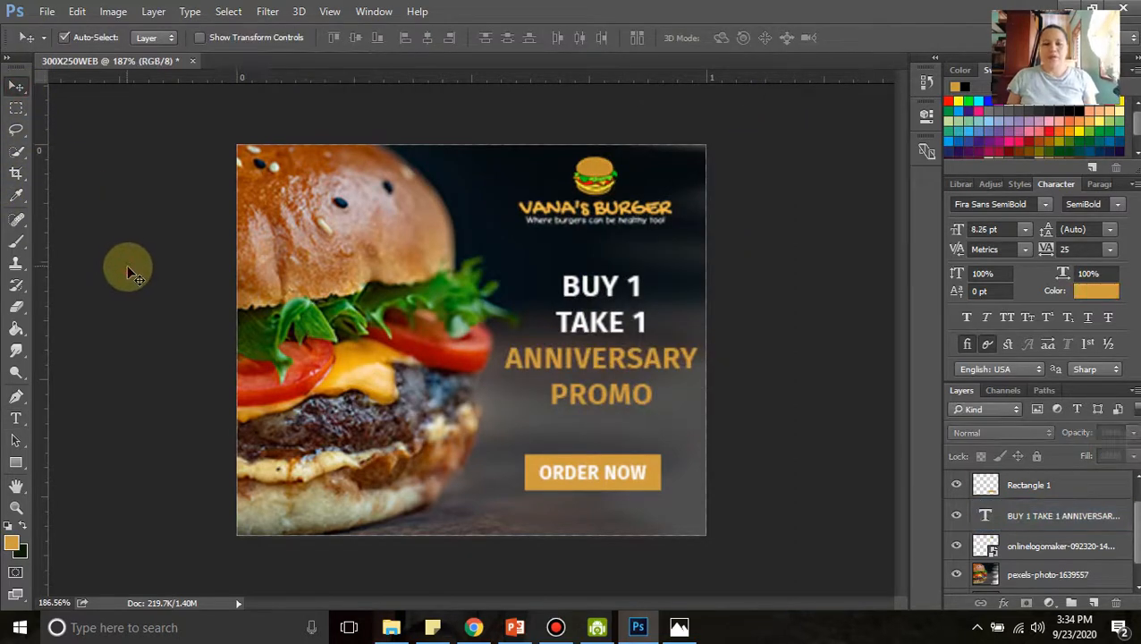
# - Start a Save for Web export of the banner with the JPEG High preset and check its pixel dimensions
pyautogui.scroll(1, 588, 362)
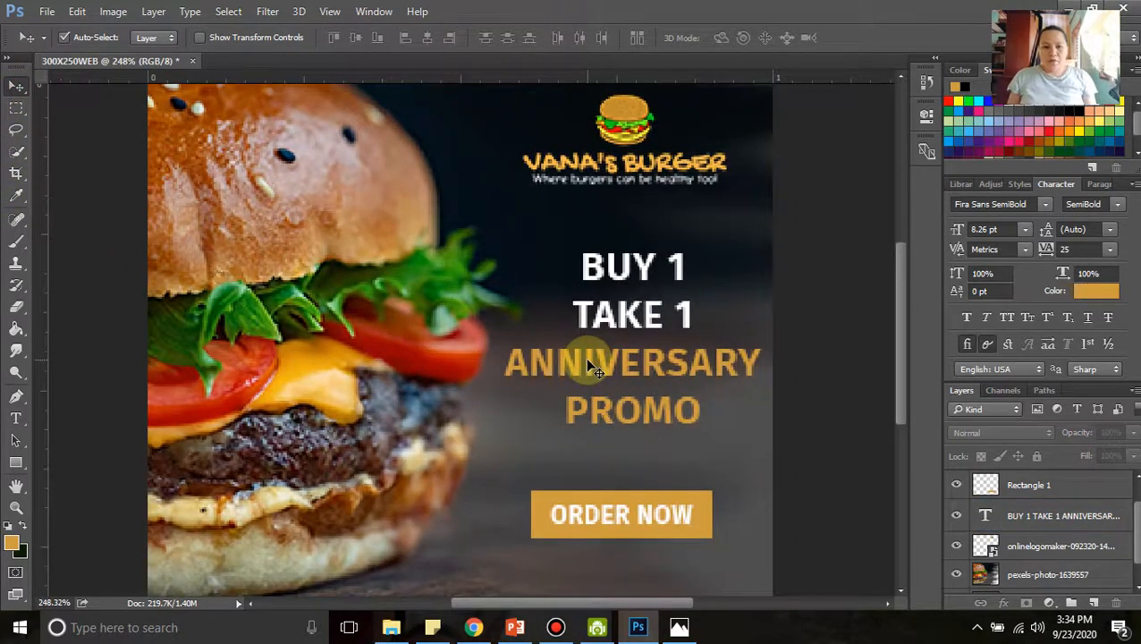
pyautogui.scroll(-3, 588, 362)
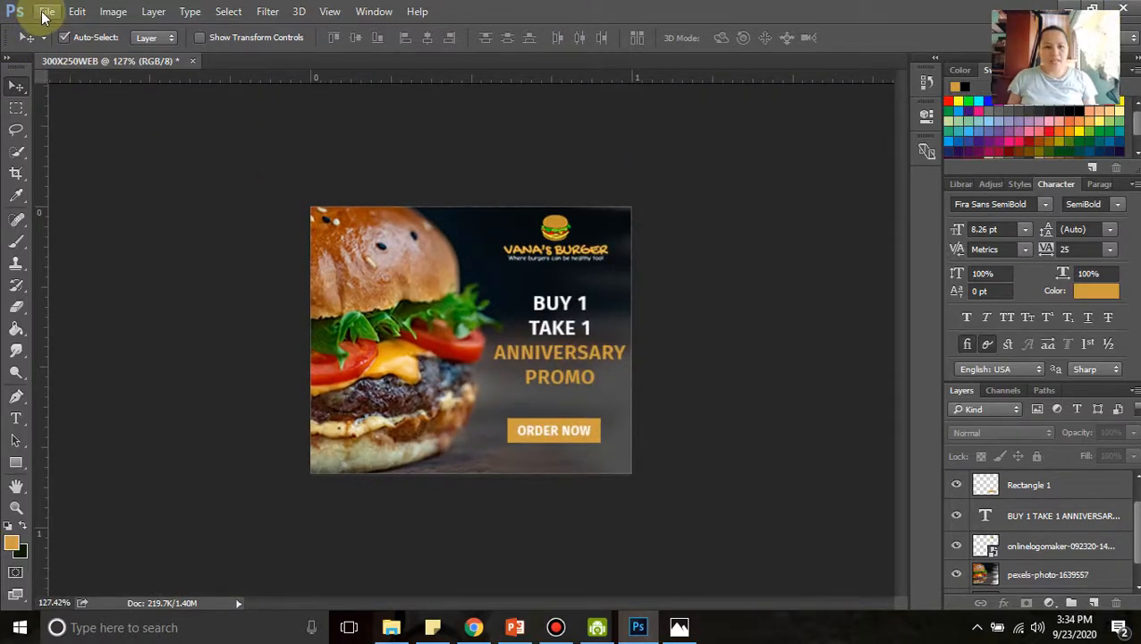
pyautogui.click(45, 13)
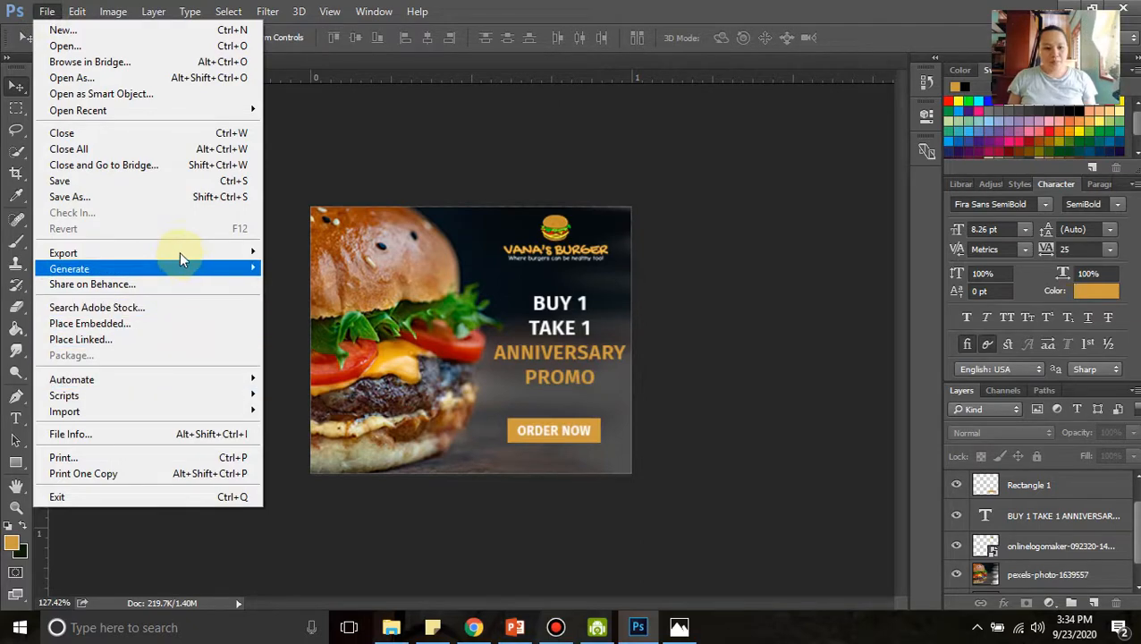
pyautogui.moveTo(189, 254)
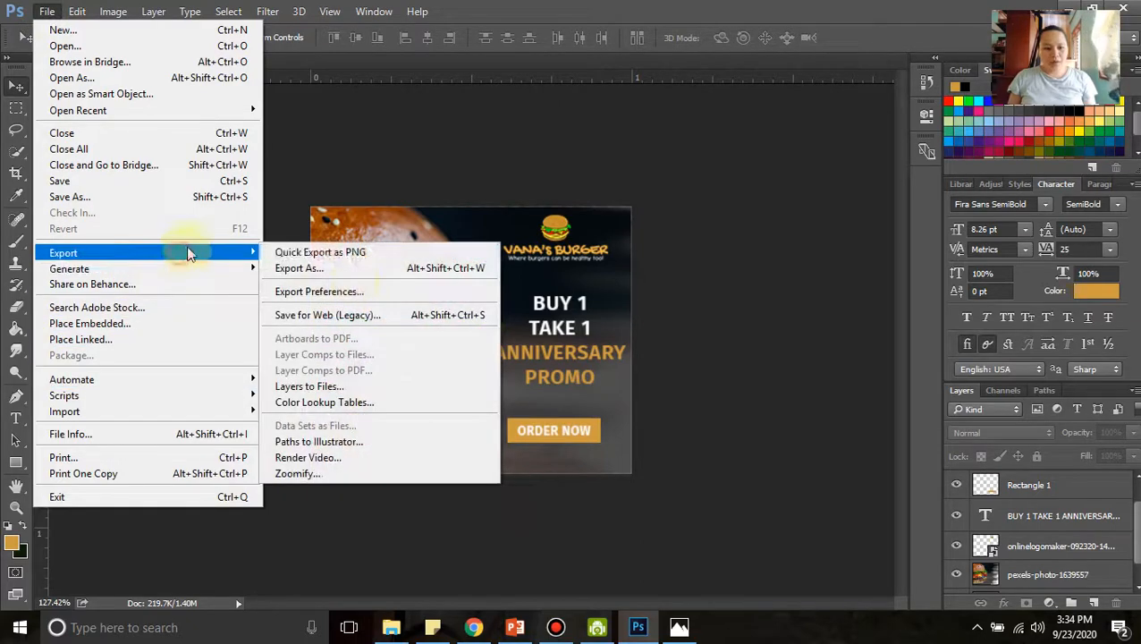
pyautogui.click(337, 322)
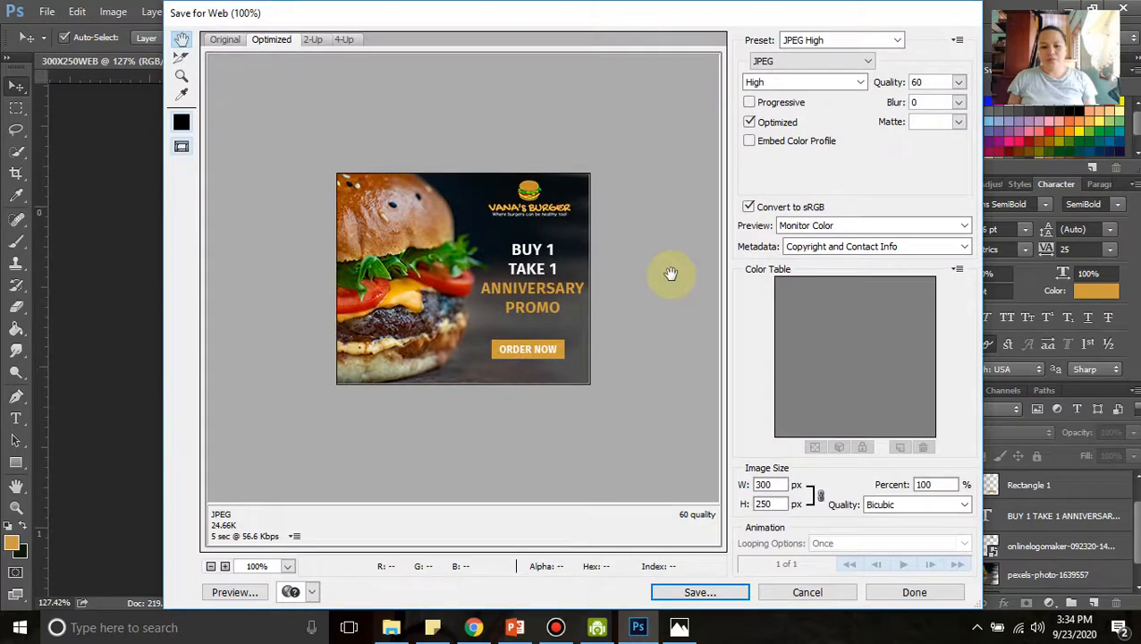
pyautogui.click(897, 40)
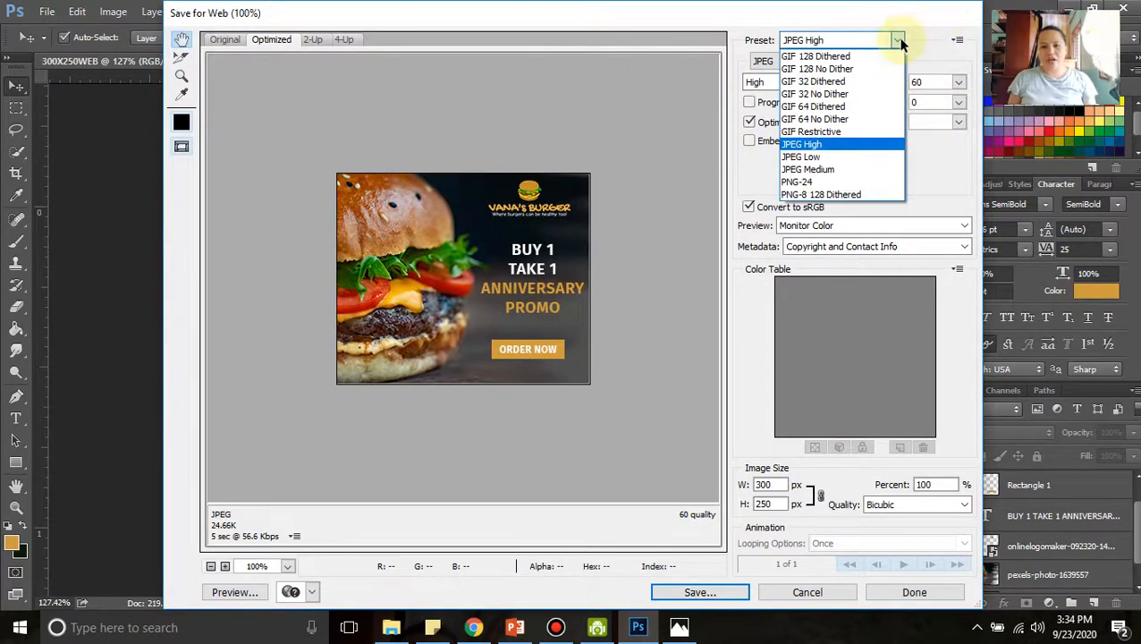
pyautogui.click(842, 142)
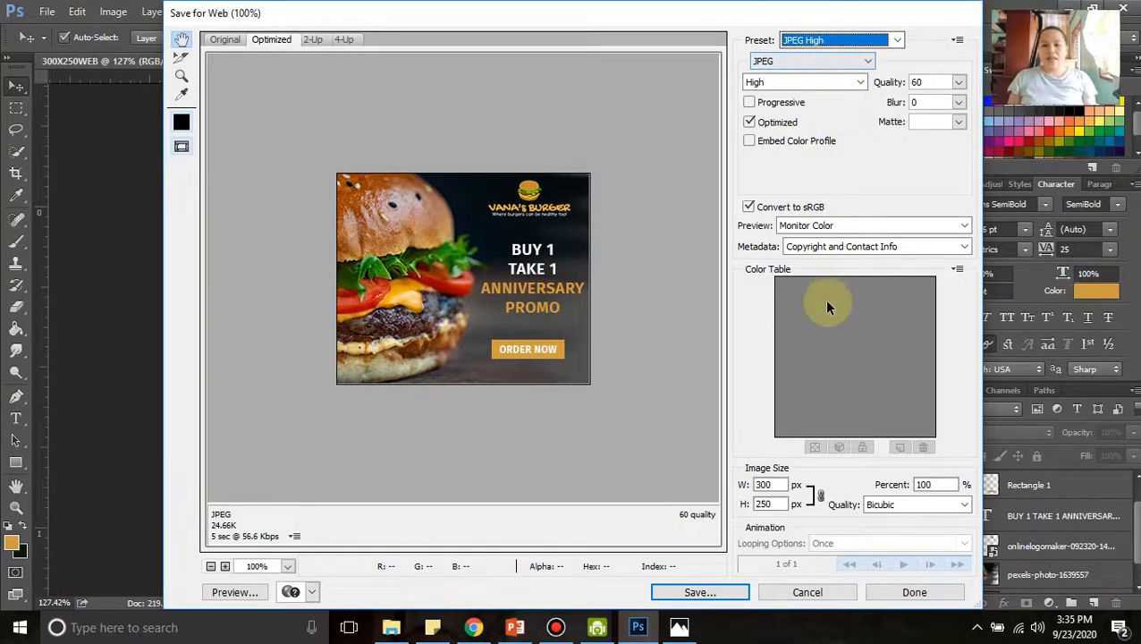
pyautogui.click(781, 483)
pyautogui.doubleClick(780, 503)
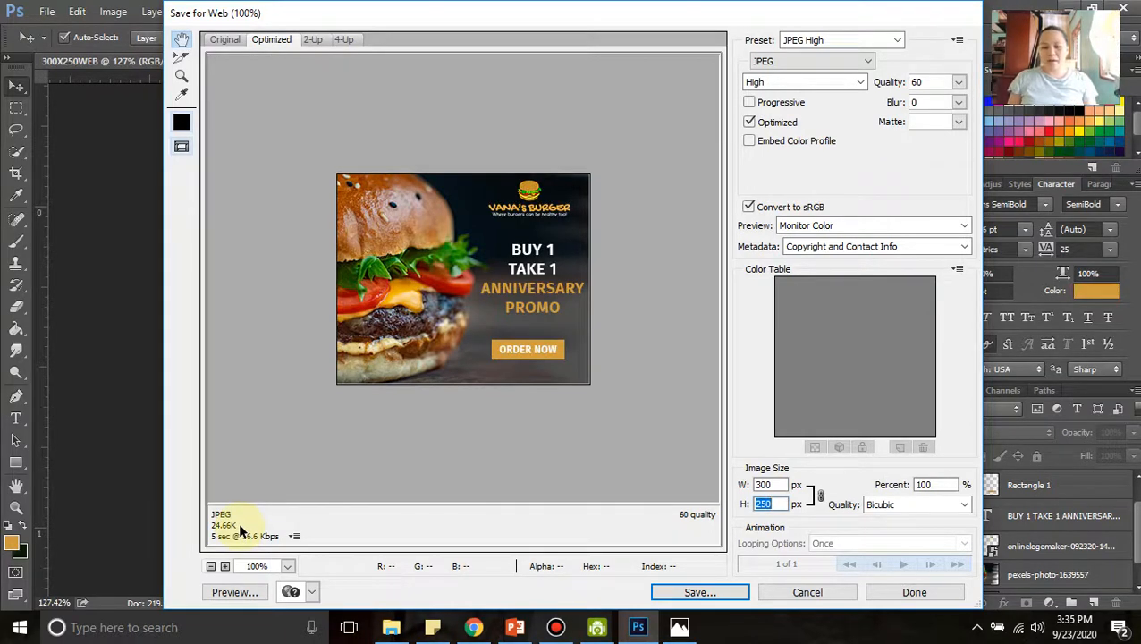
# - Save the optimized image as BANNER AD 300X250 in the Web Banner folder on the Desktop
pyautogui.click(699, 592)
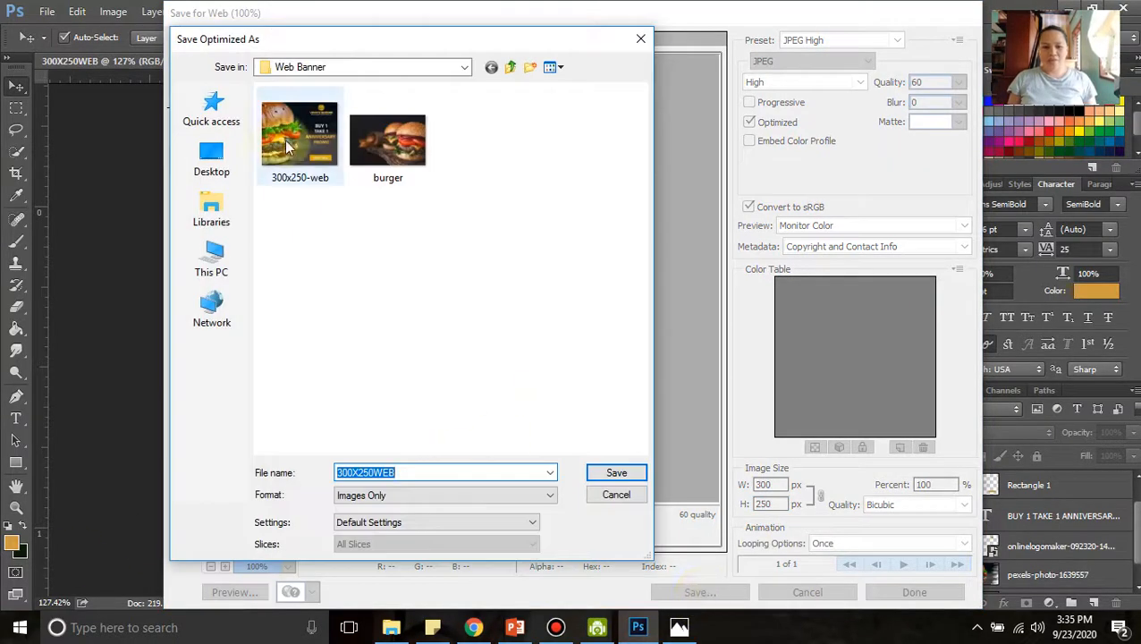
pyautogui.click(234, 154)
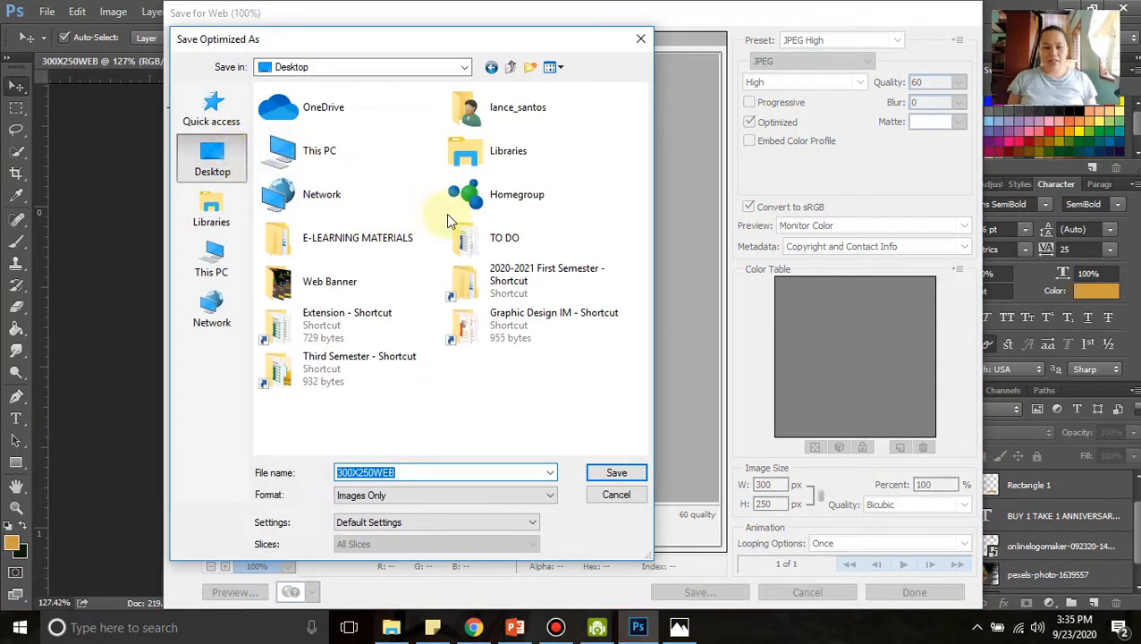
pyautogui.doubleClick(331, 282)
pyautogui.doubleClick(415, 472)
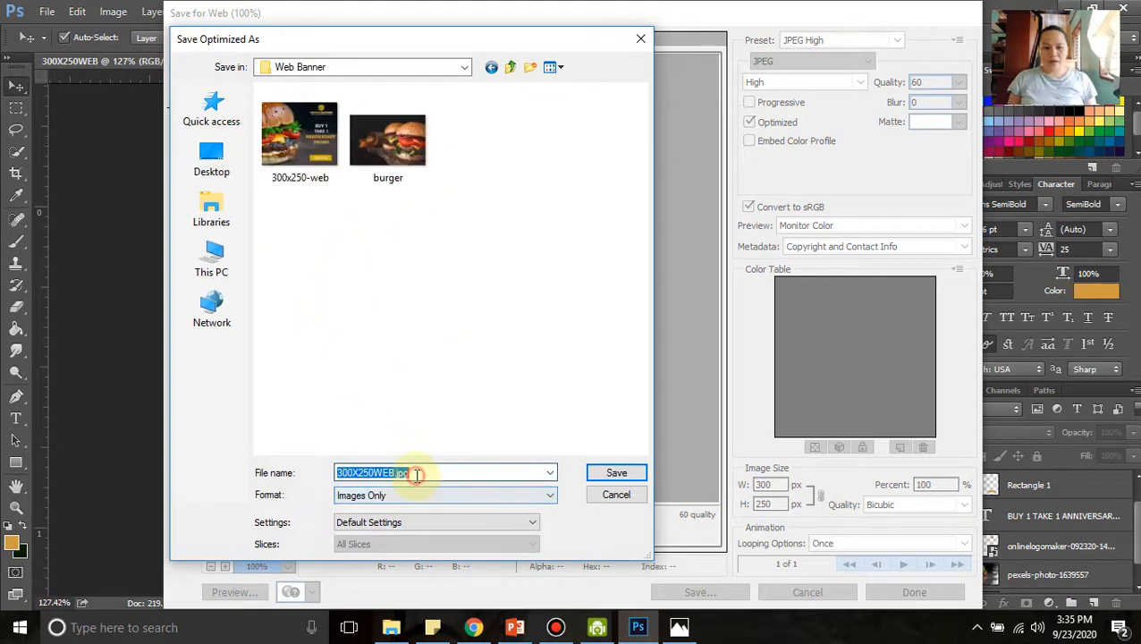
pyautogui.write('BANNER AD')
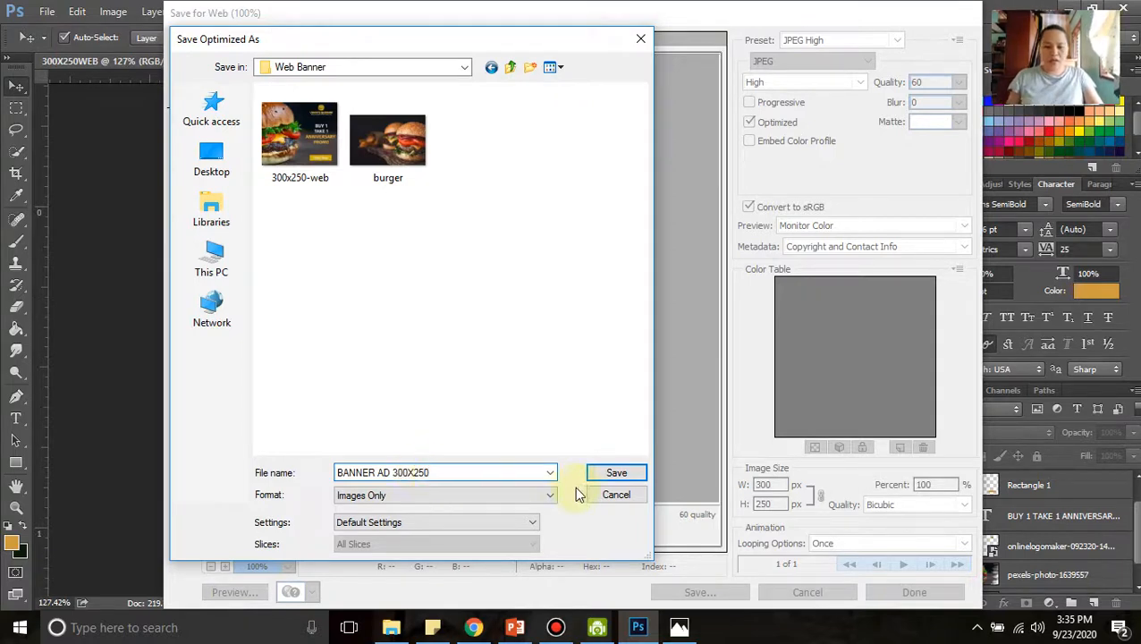
pyautogui.click(616, 474)
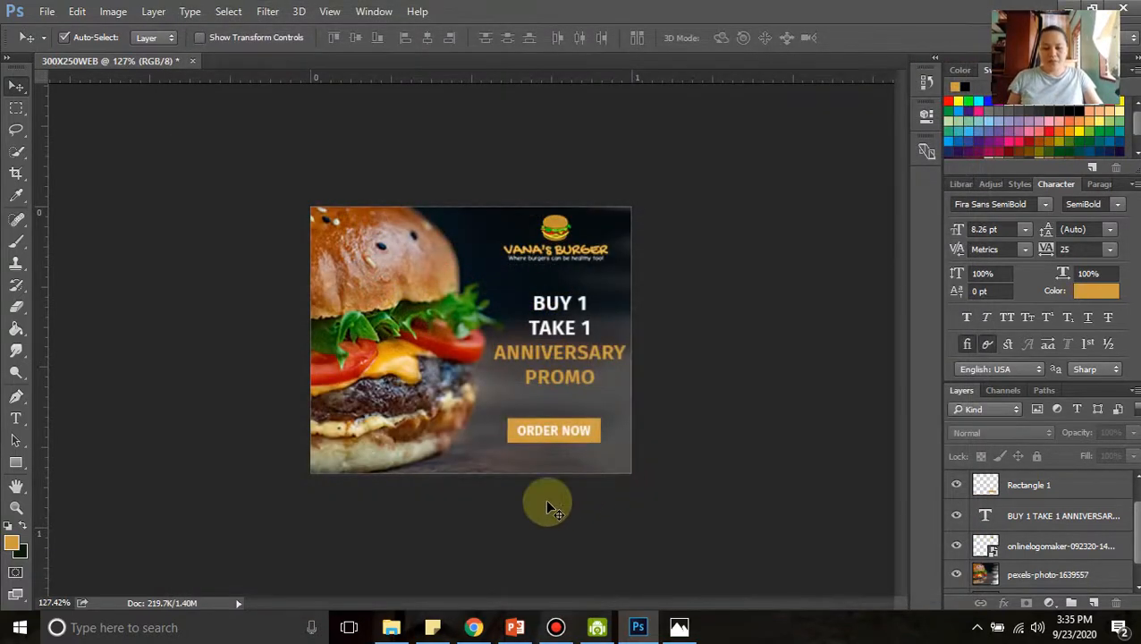
# - Switch to File Explorer and open the exported BANNER-AD-300X250 image from the Web Banner folder in Internet Explorer
pyautogui.click(393, 629)
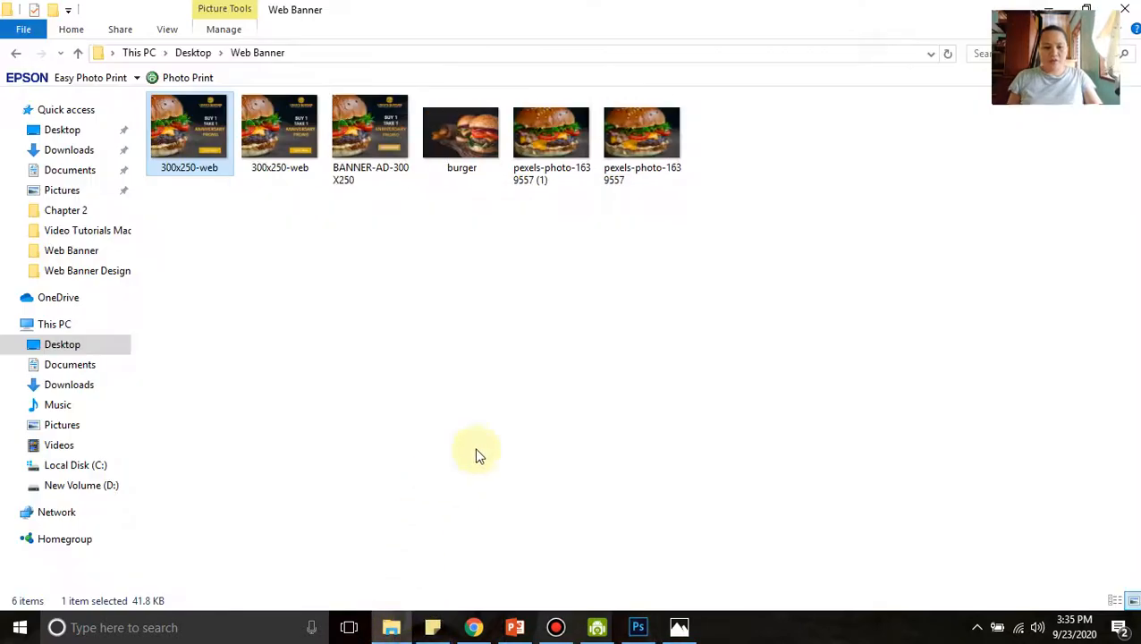
pyautogui.click(362, 169)
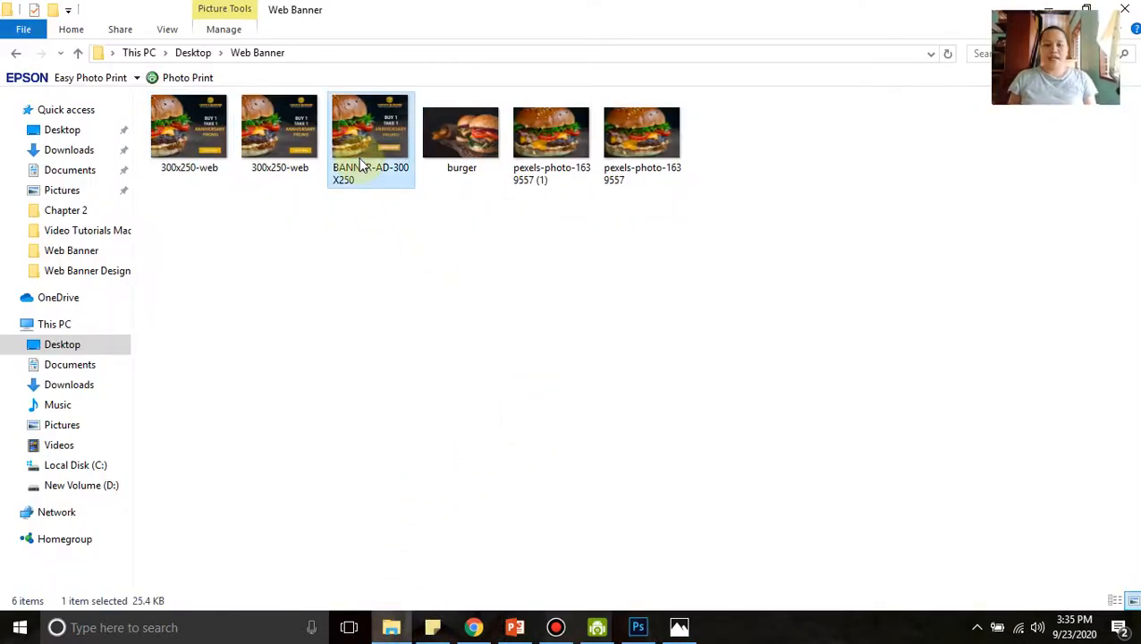
pyautogui.rightClick(362, 167)
pyautogui.moveTo(477, 329)
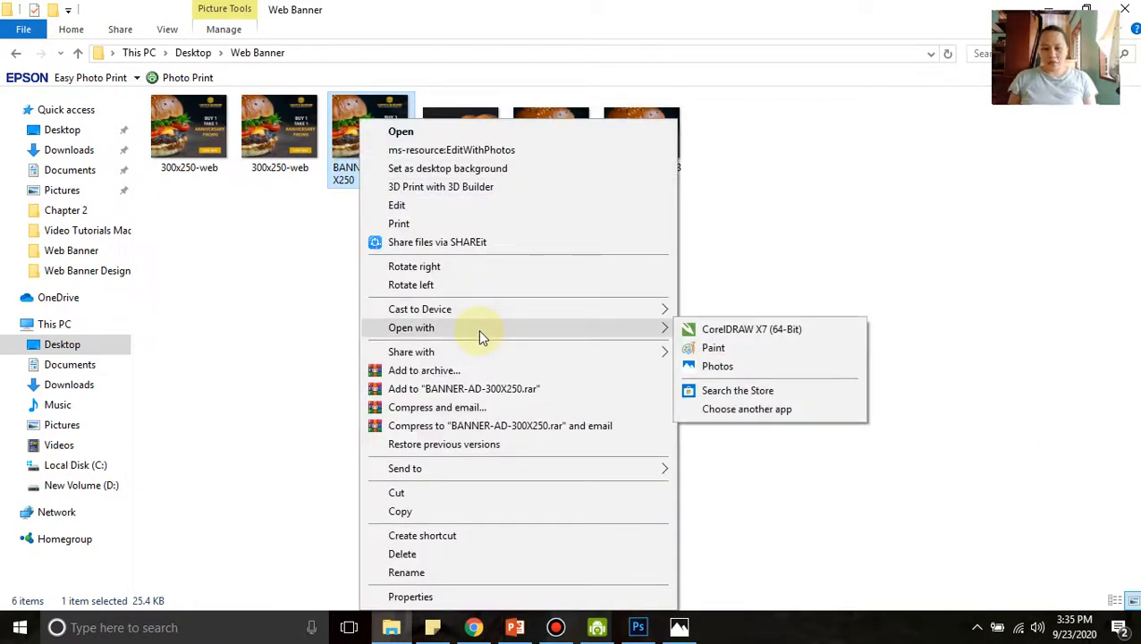
pyautogui.click(745, 411)
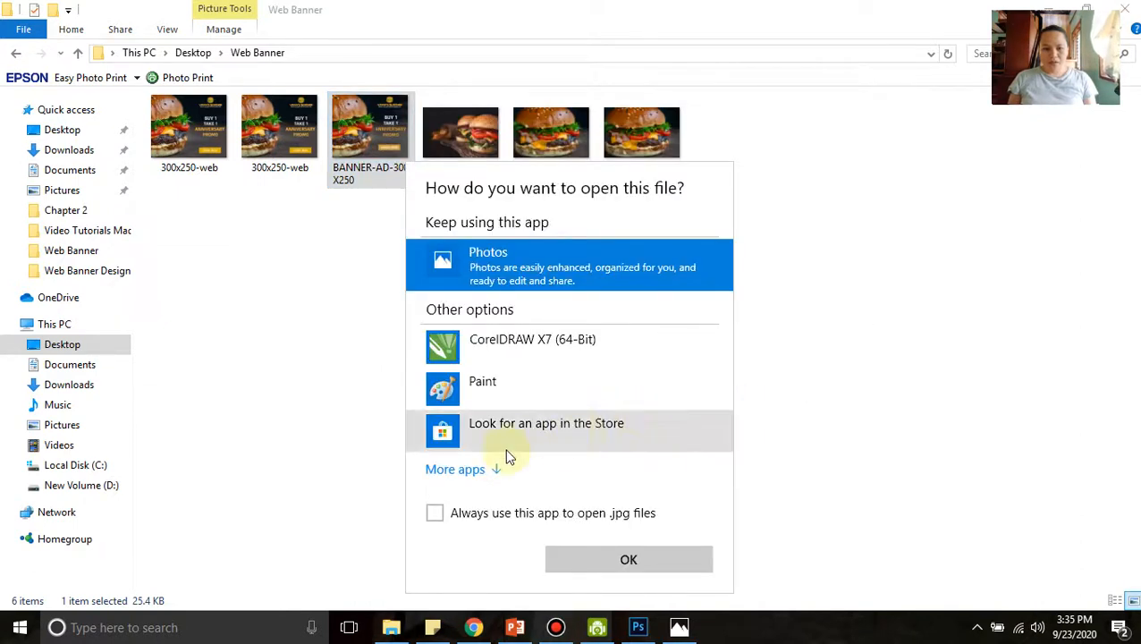
pyautogui.click(463, 468)
pyautogui.scroll(-3, 509, 463)
pyautogui.click(515, 436)
pyautogui.click(641, 564)
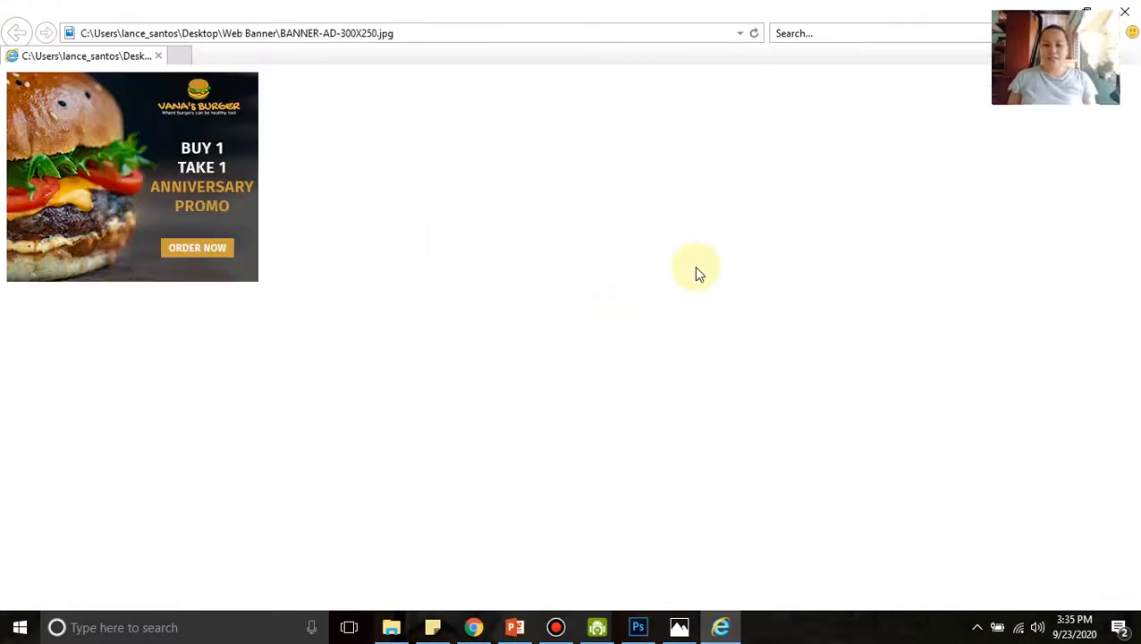
pyautogui.click(643, 630)
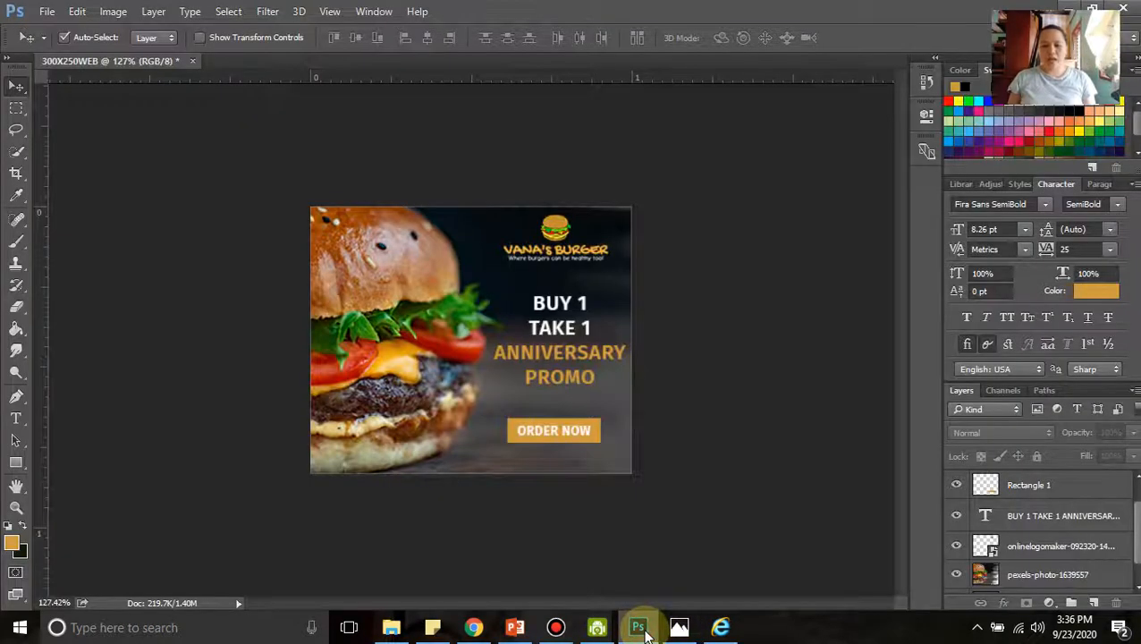
pyautogui.click(644, 630)
pyautogui.click(555, 626)
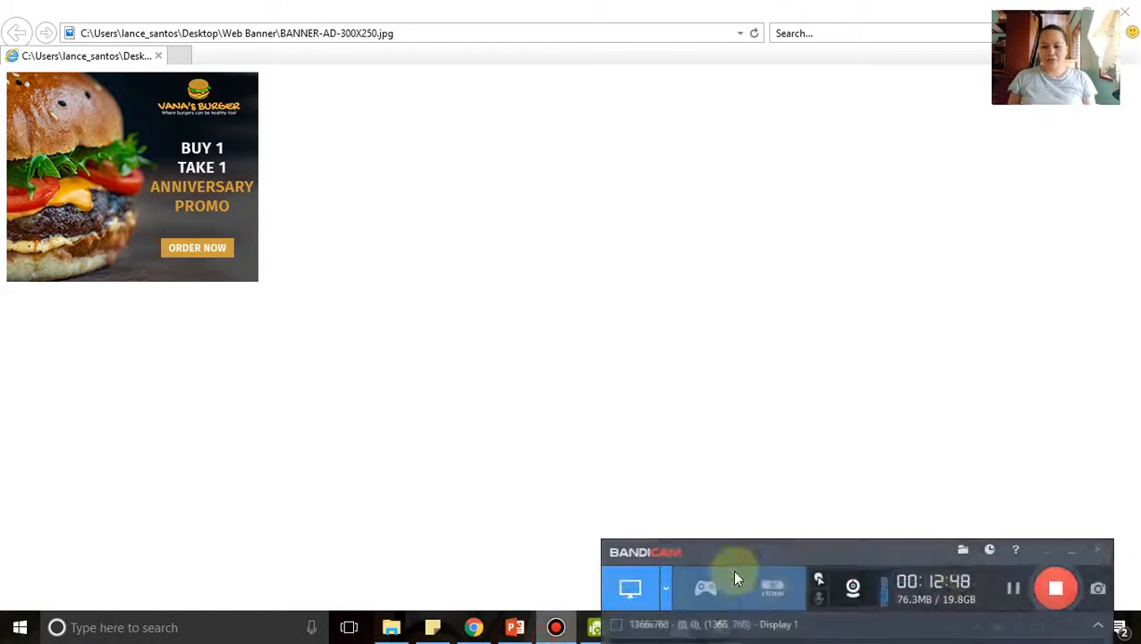